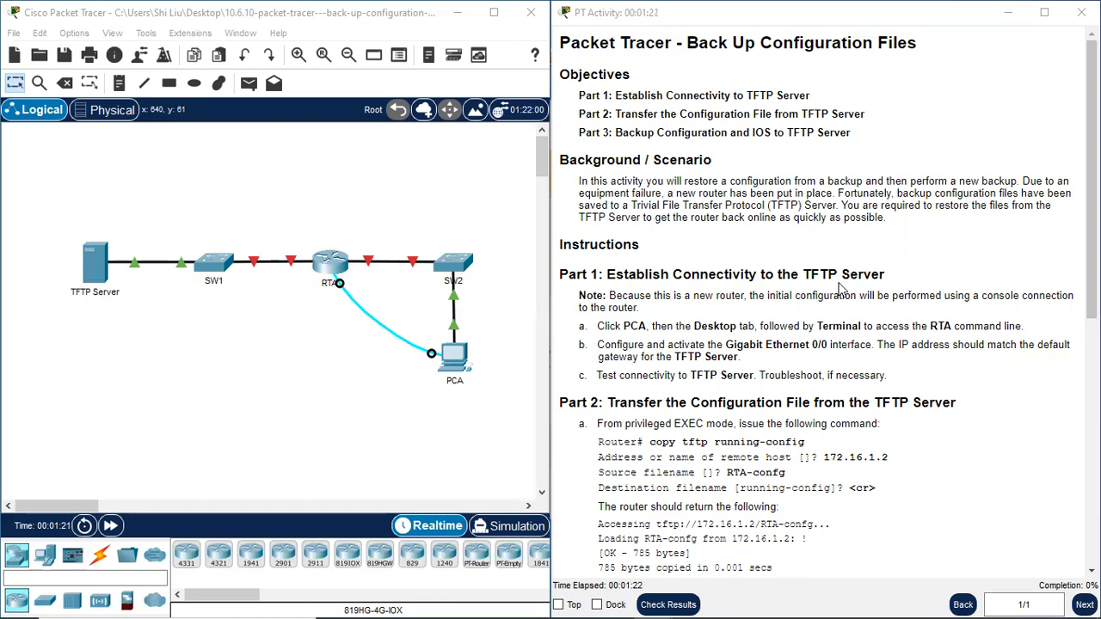
Open the Terminal on PCA with its default settings to reach RTA's console prompt, and keep the activity instructions readable.
scroll(623, 289, down, 3)
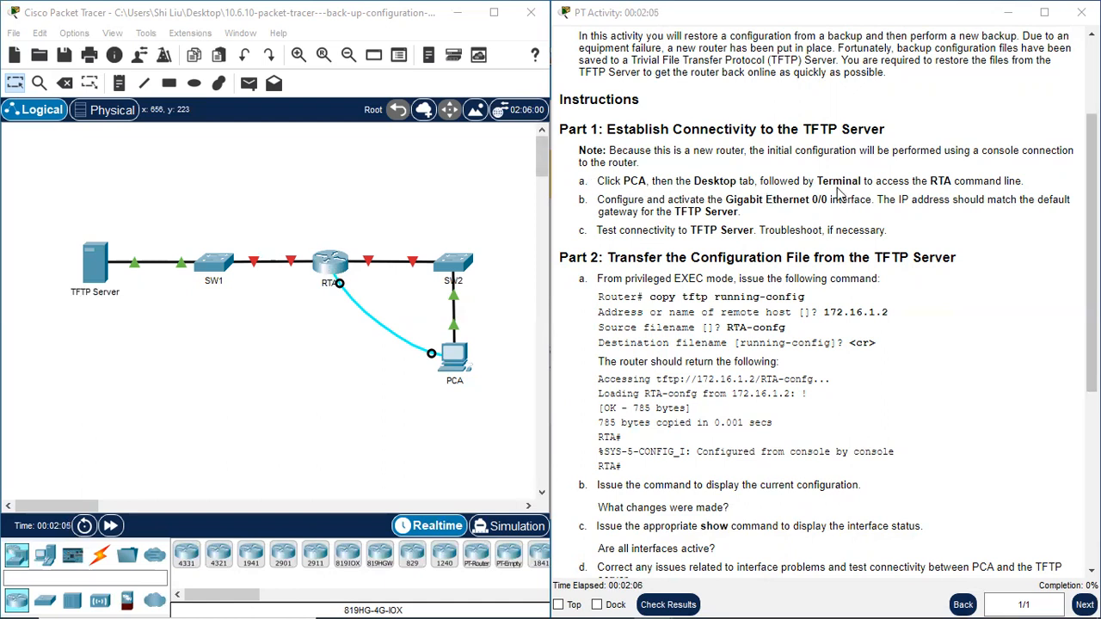
click(456, 362)
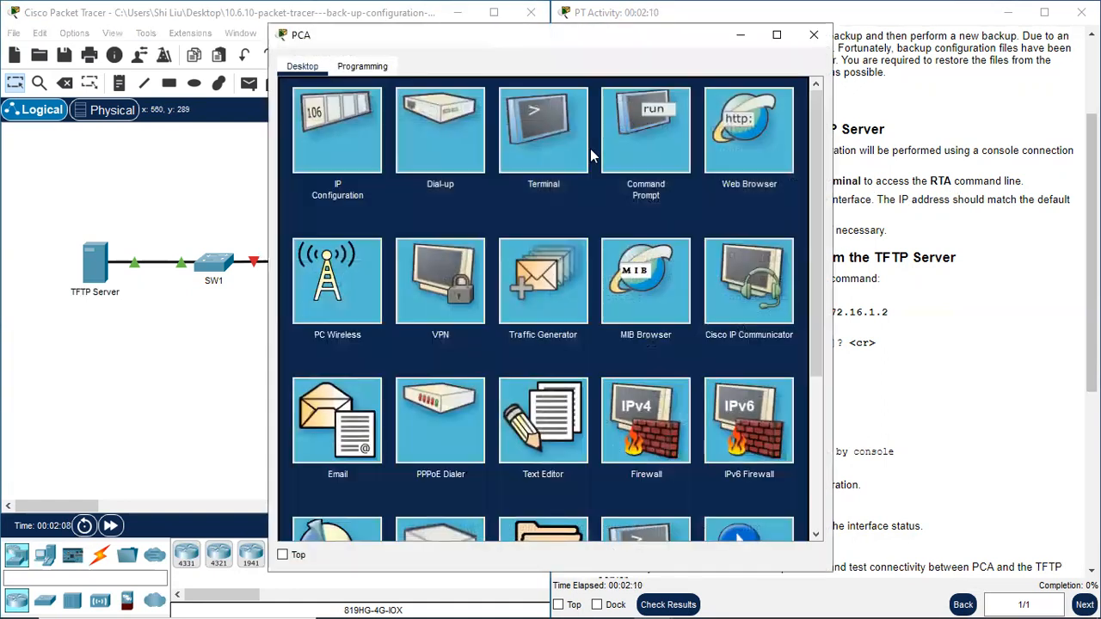
click(554, 145)
drag(604, 40, 357, 77)
click(526, 285)
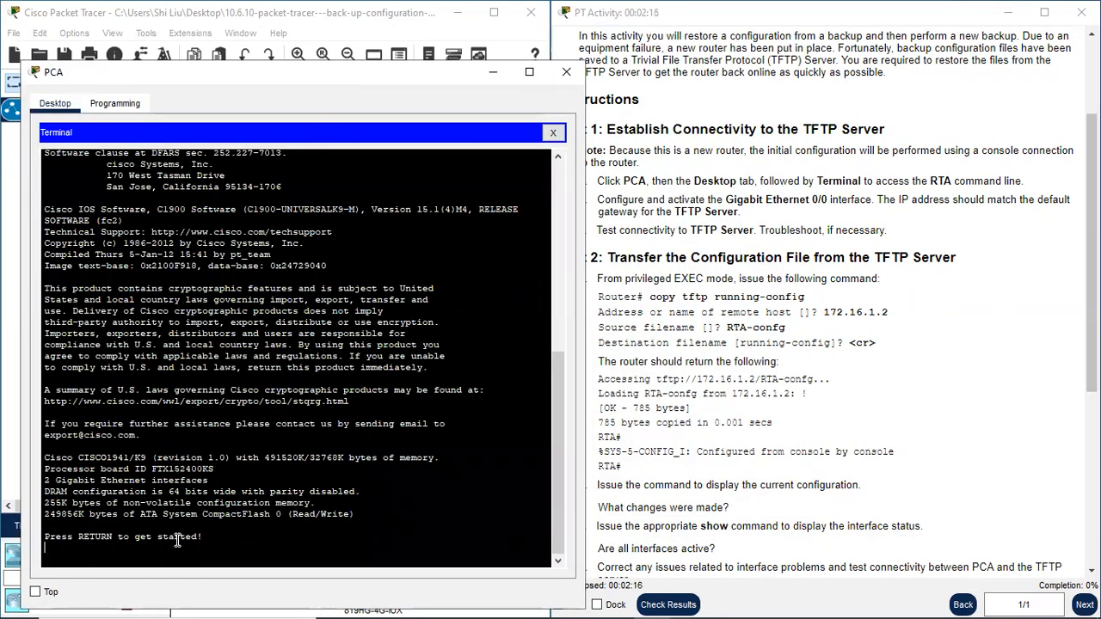
key(Return)
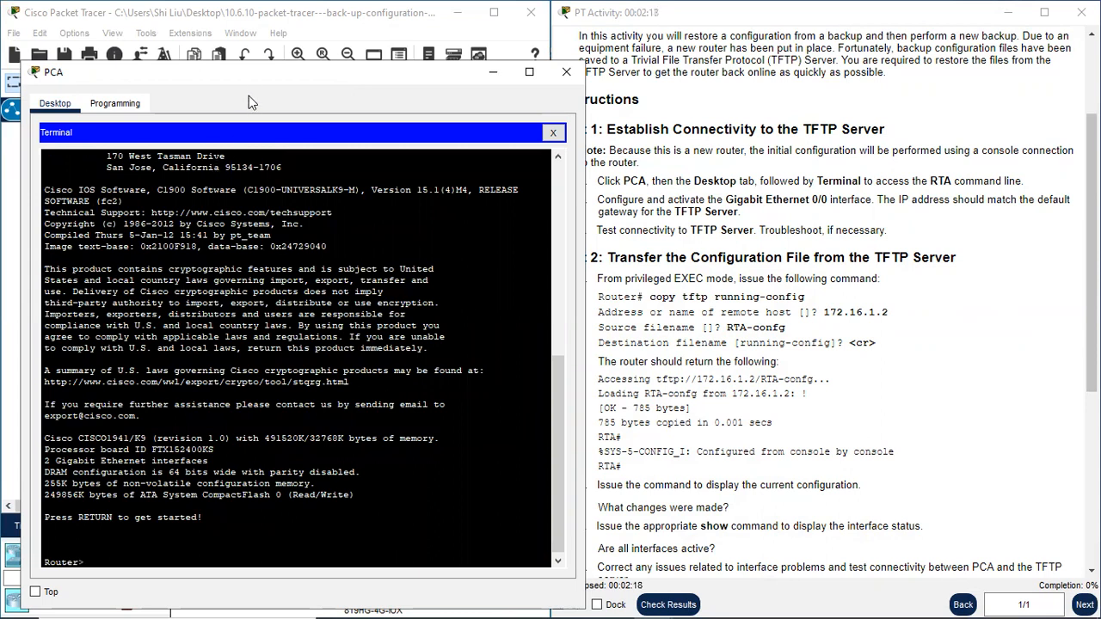
drag(254, 86, 712, 92)
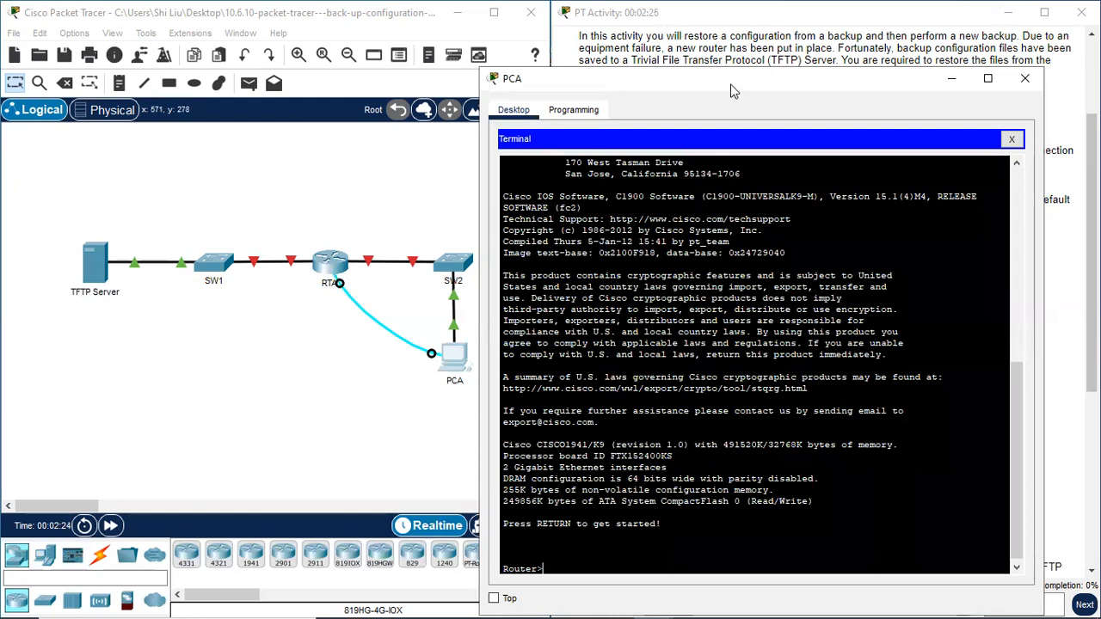
drag(728, 90, 793, 285)
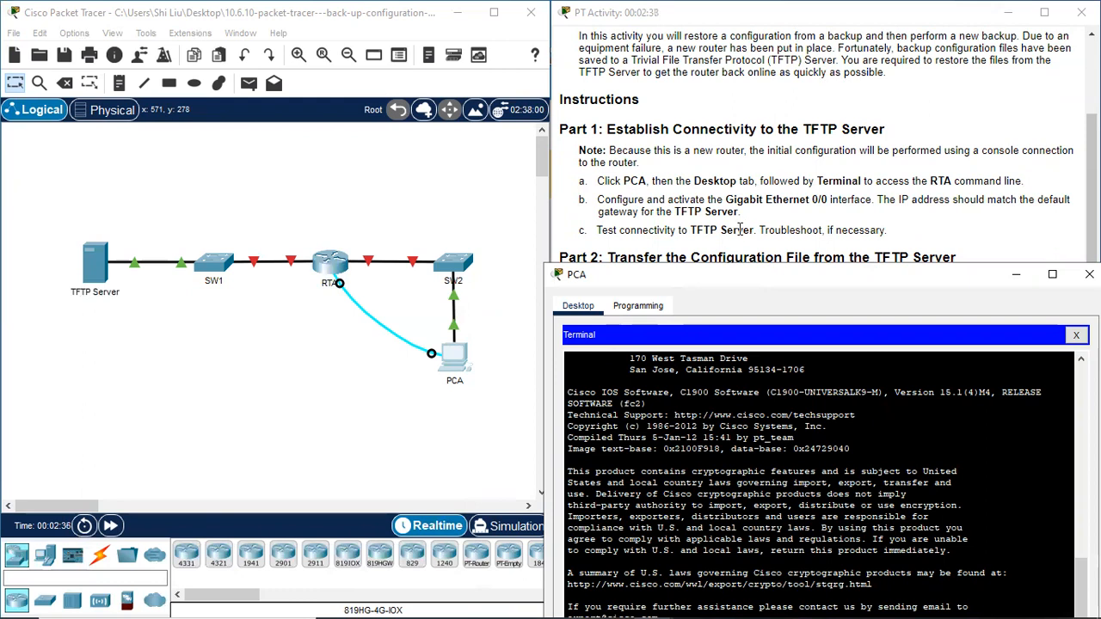
Set the preferences to always show port labels in the logical workspace.
click(295, 301)
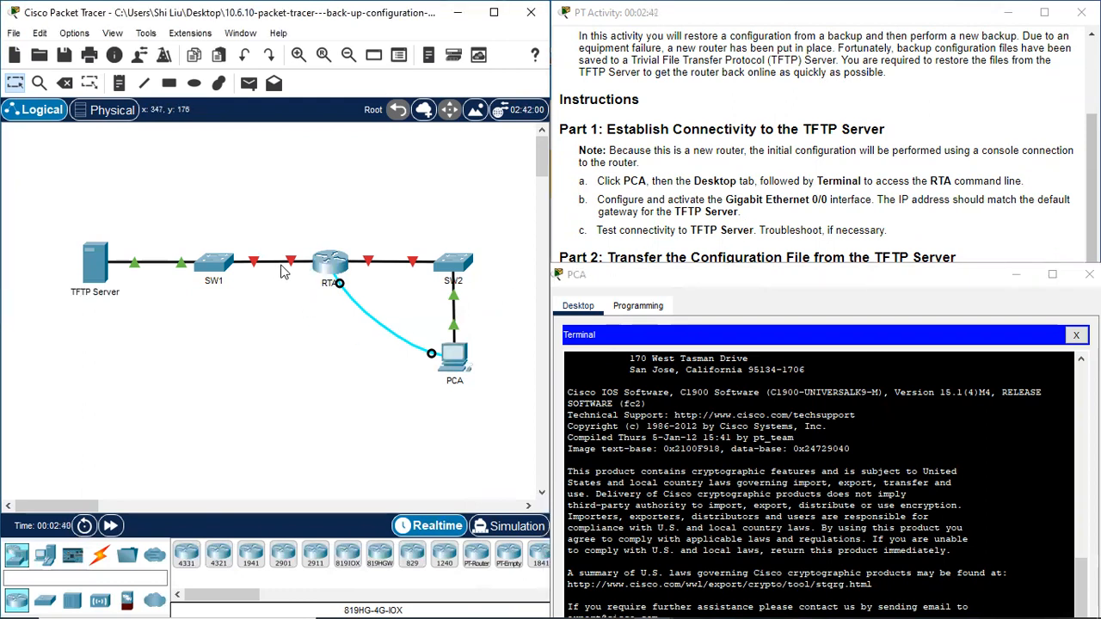
click(74, 32)
click(97, 50)
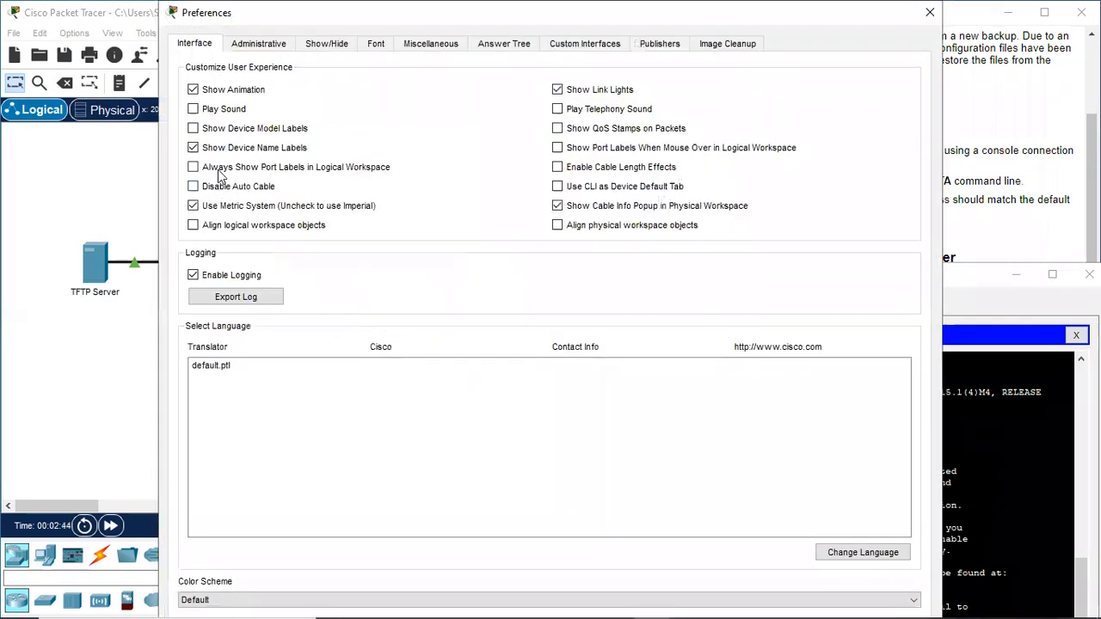
click(219, 168)
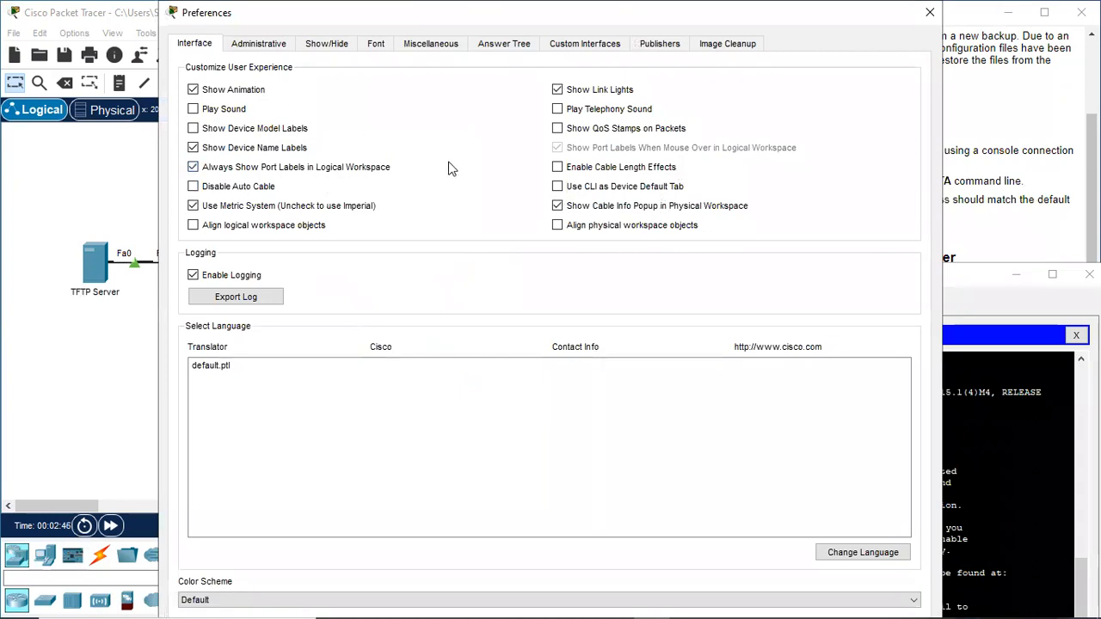
click(929, 12)
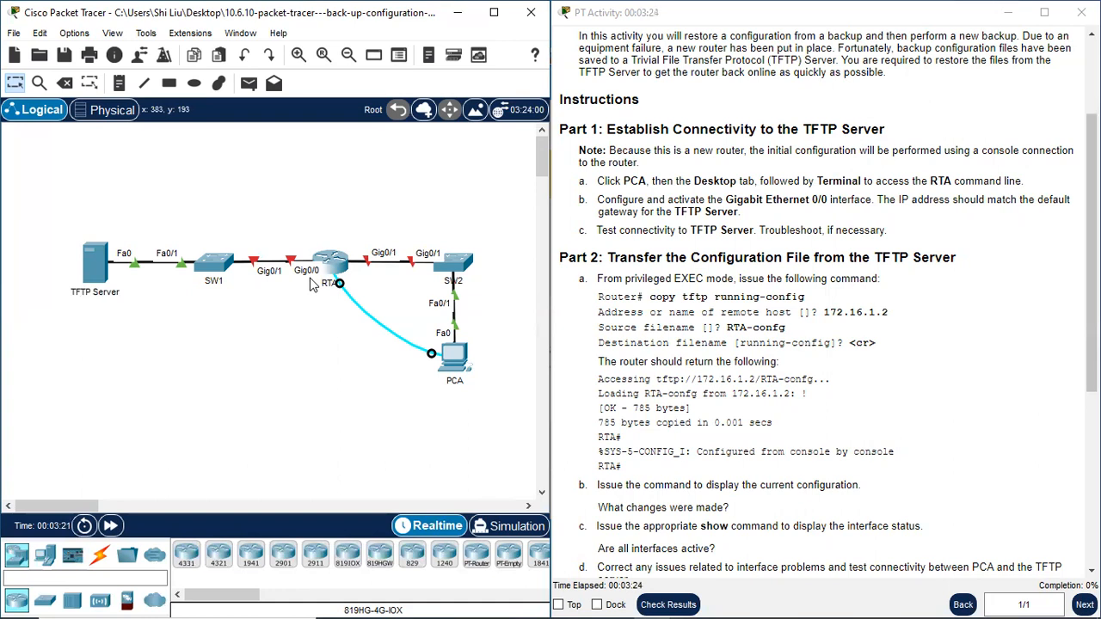
Check the TFTP Server's IP configuration for its default gateway, keeping the topology in view.
click(97, 271)
click(356, 66)
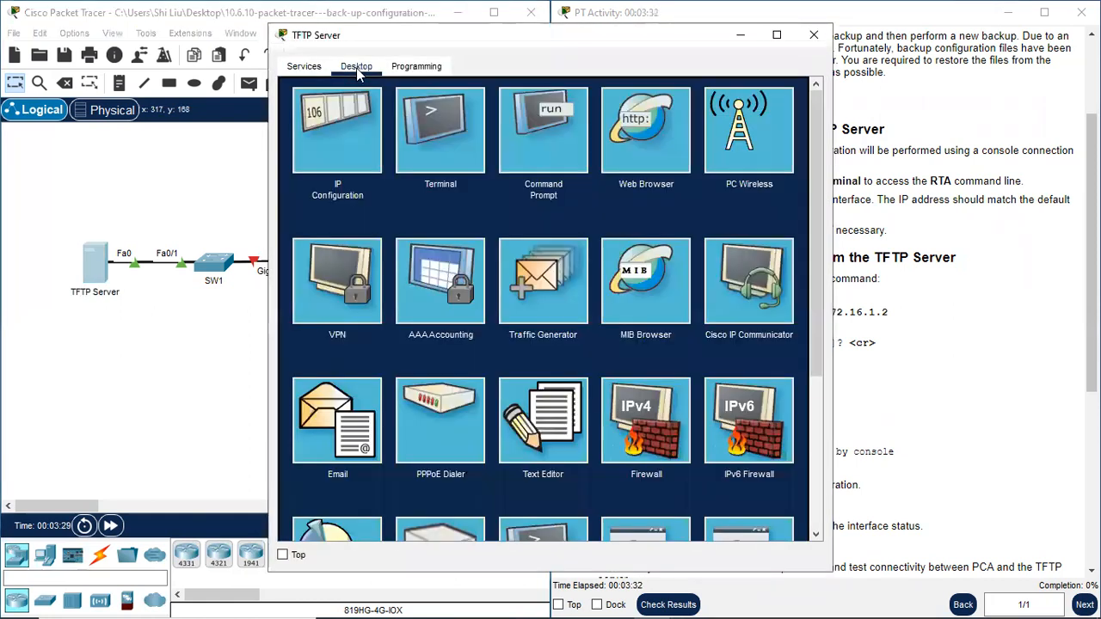
click(332, 145)
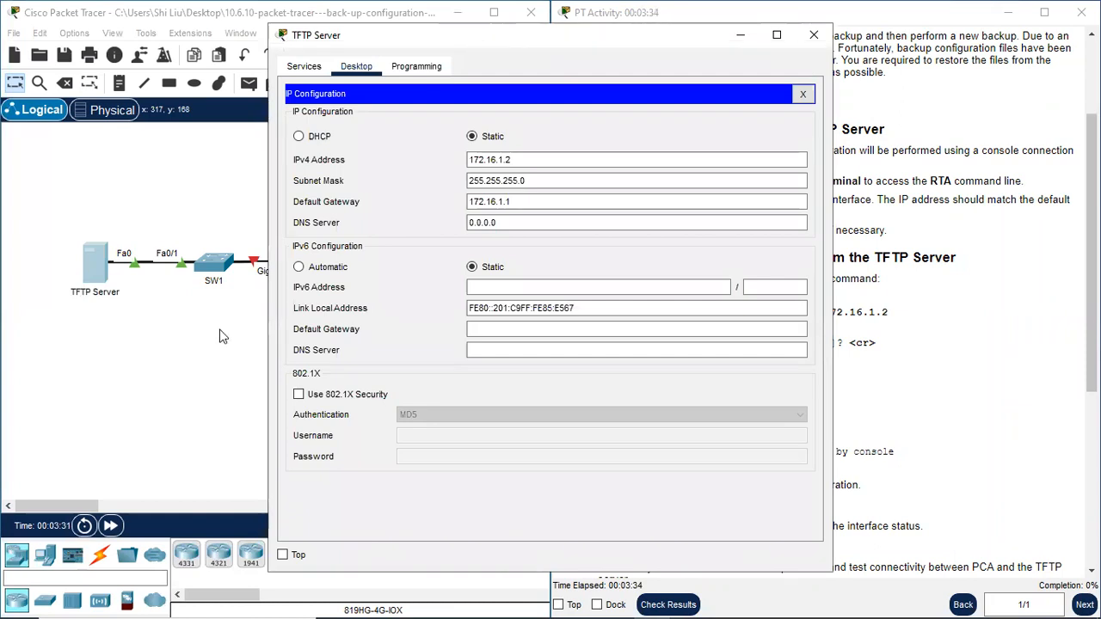
drag(477, 50, 206, 335)
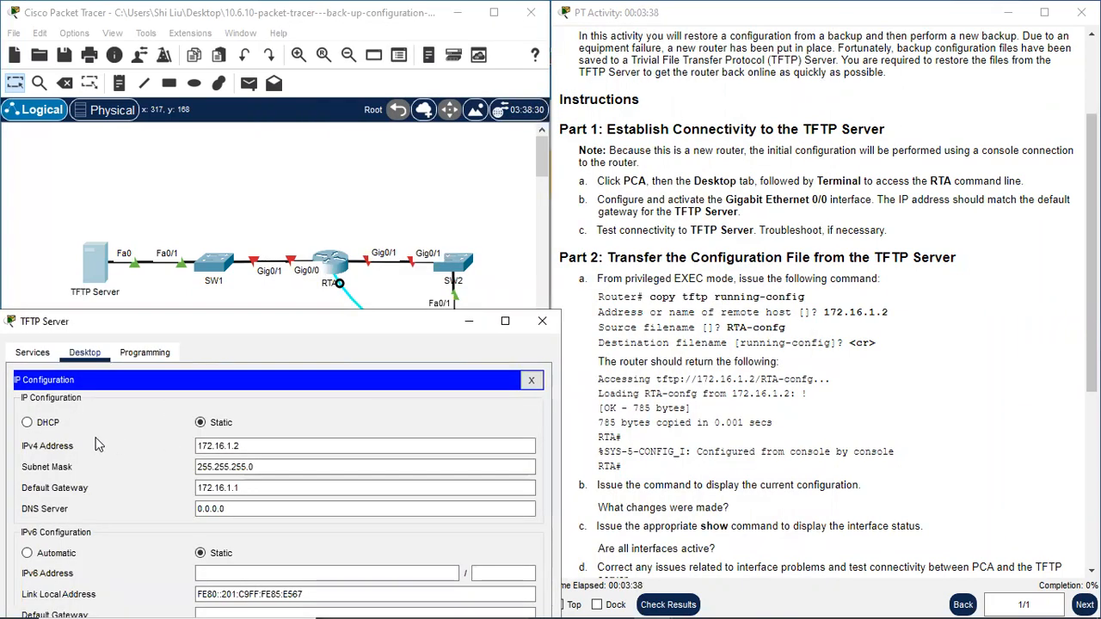
click(253, 484)
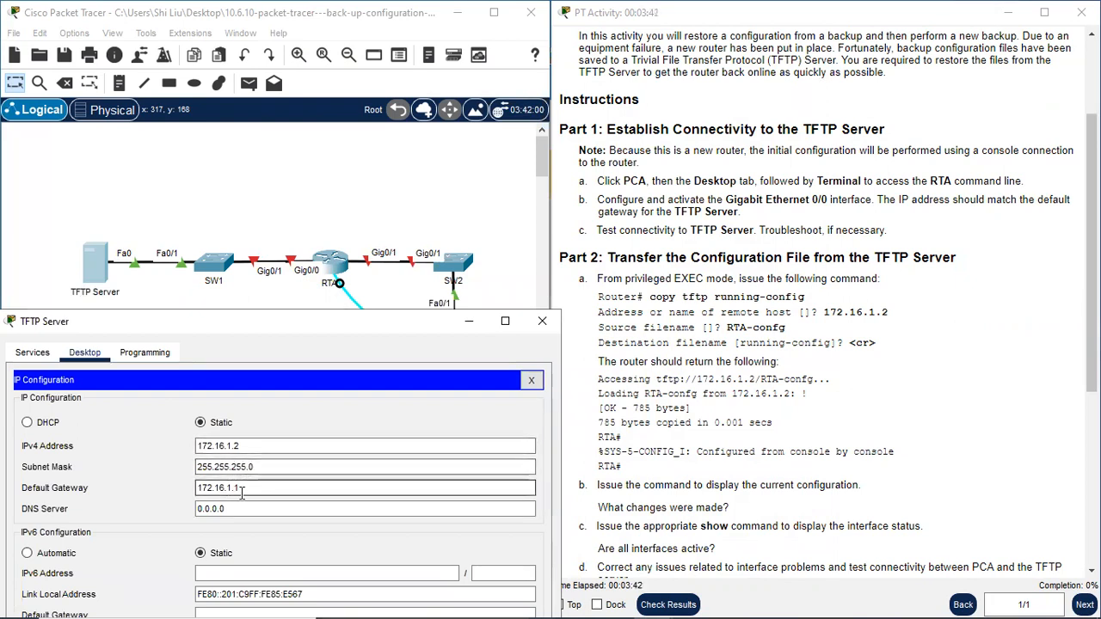
drag(244, 487, 197, 488)
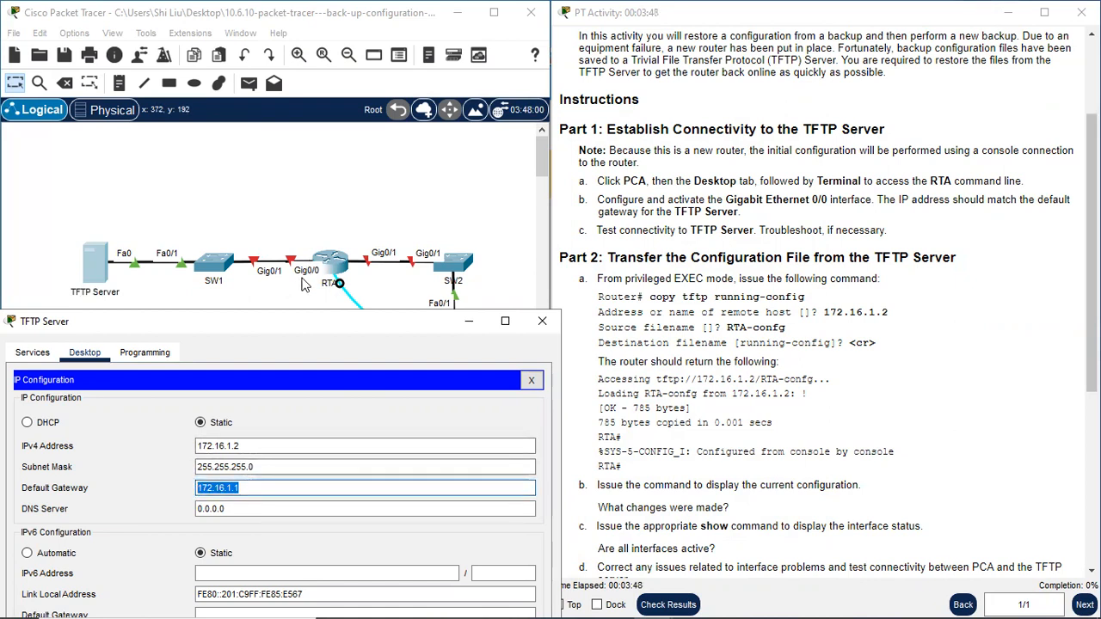
drag(302, 326, 216, 440)
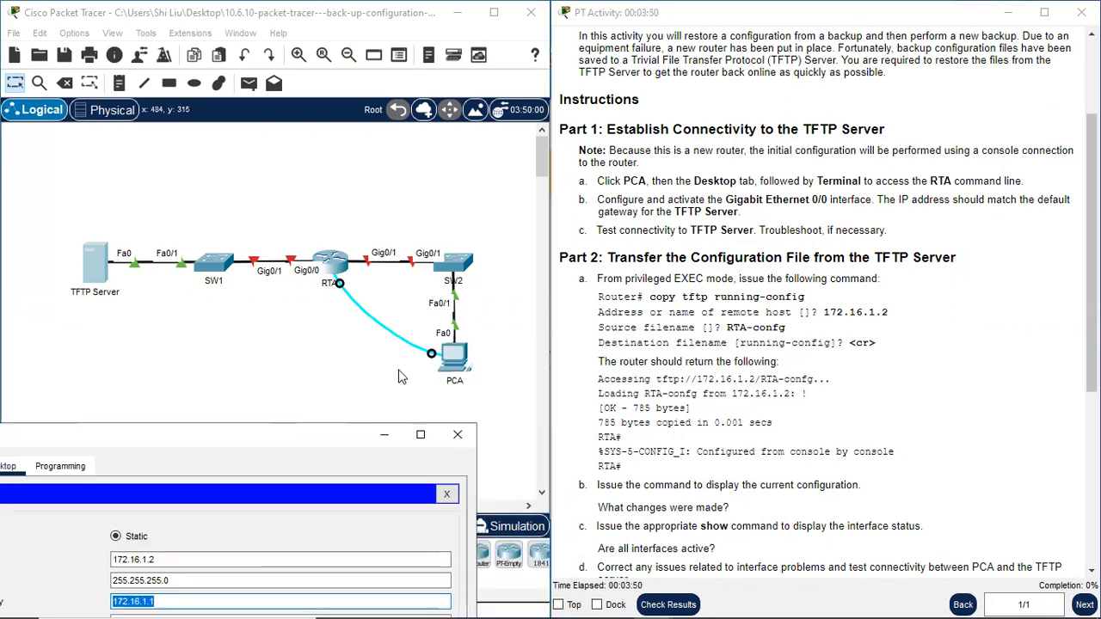
Reopen PCA's Terminal session to RTA and place it beside the TFTP Server's IP configuration.
click(455, 360)
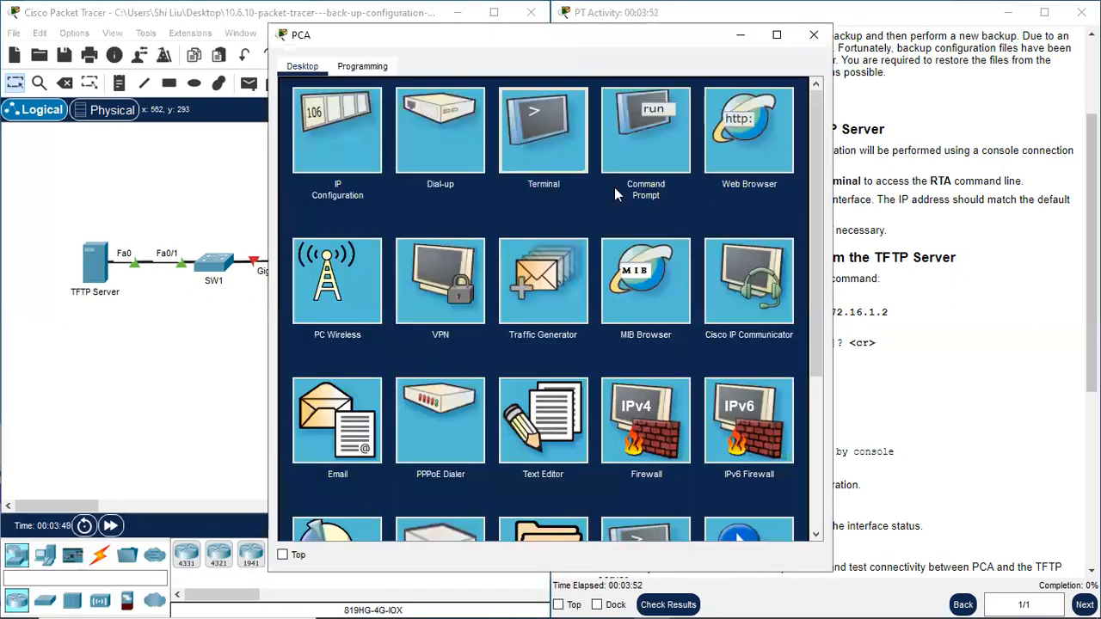
click(555, 140)
click(774, 246)
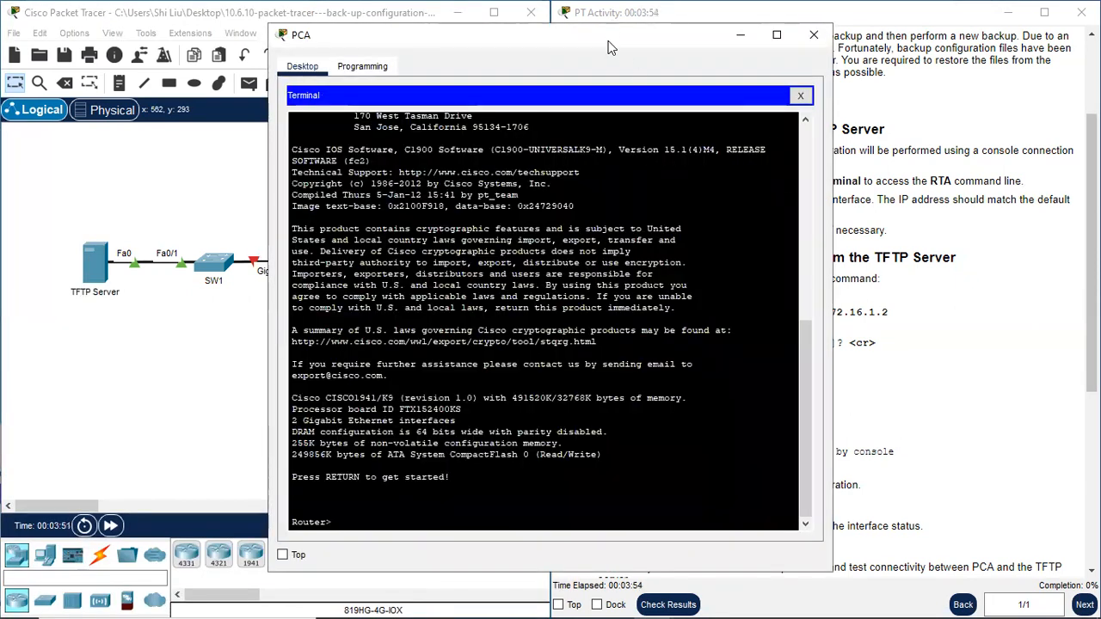
drag(608, 51, 895, 168)
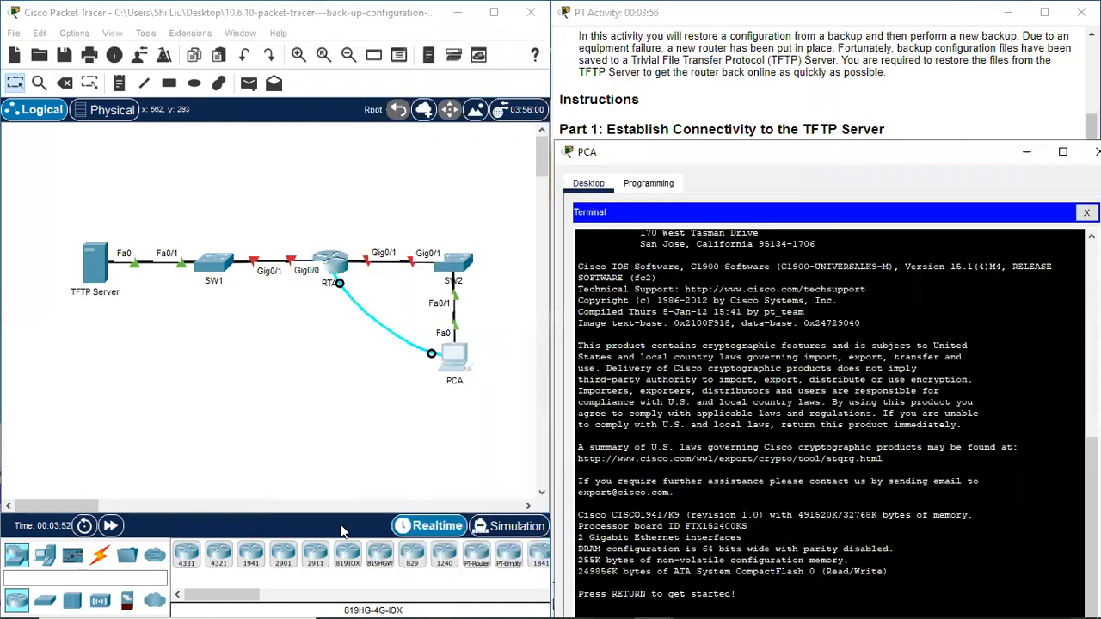
click(101, 271)
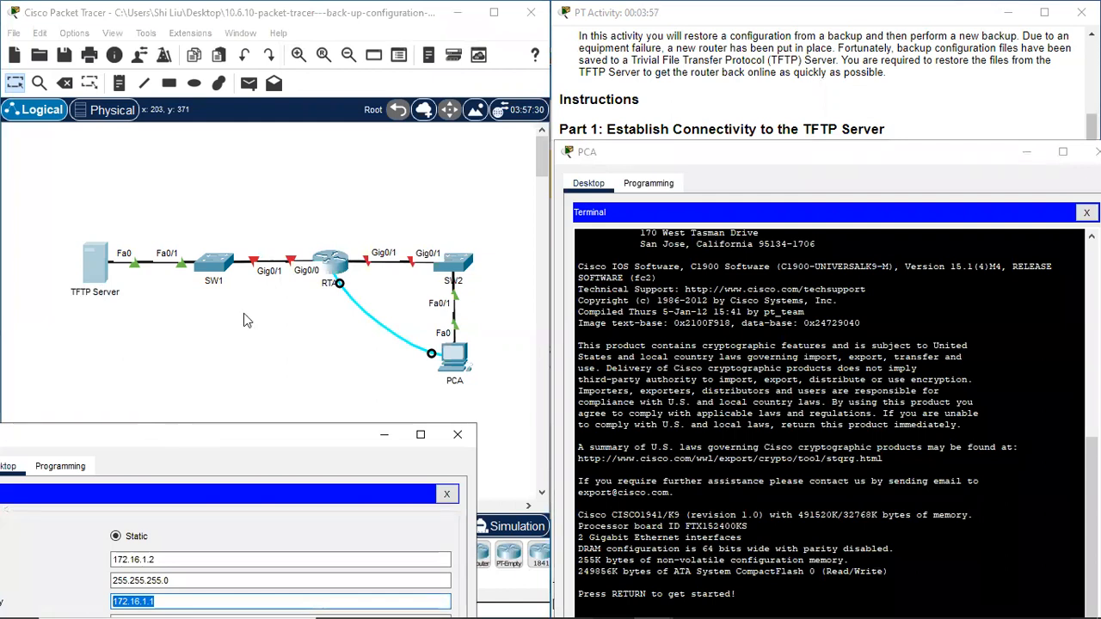
drag(179, 426, 252, 302)
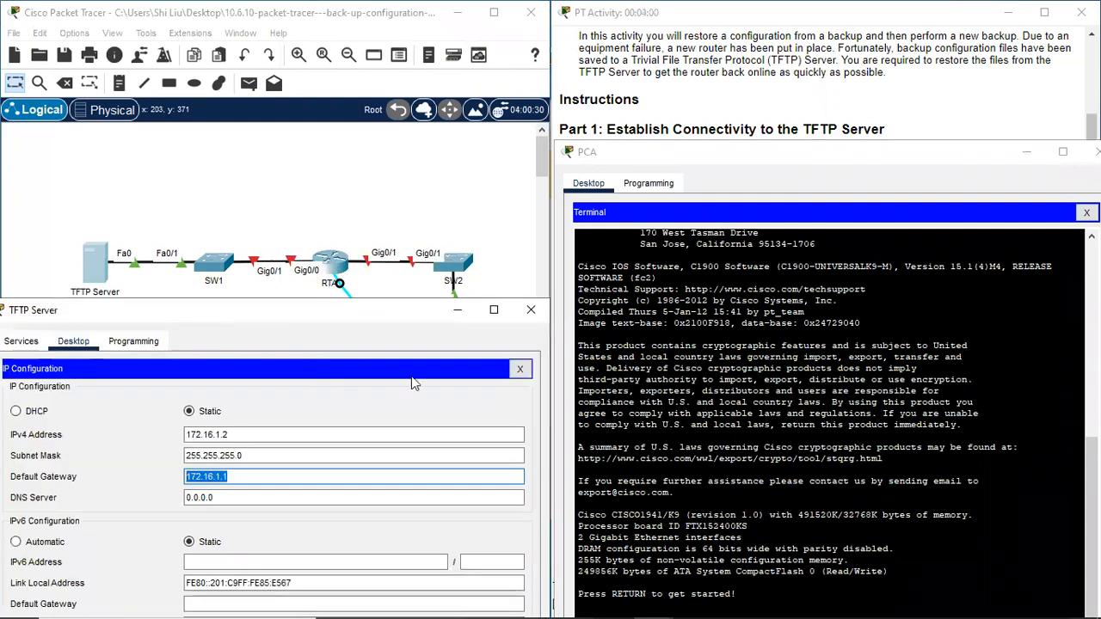
click(798, 156)
drag(804, 131, 829, 40)
click(729, 453)
key(Return)
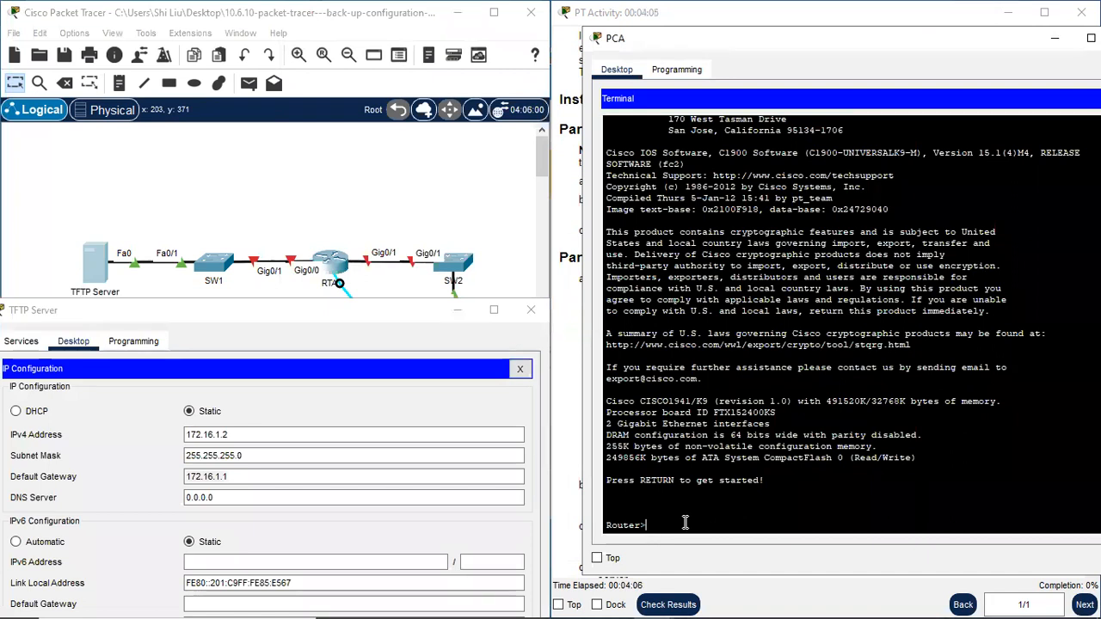
Enter privileged and global configuration mode on the router, and activate interface g0/0 with no shut.
text(en)
key(Return)
text(conf t)
key(Return)
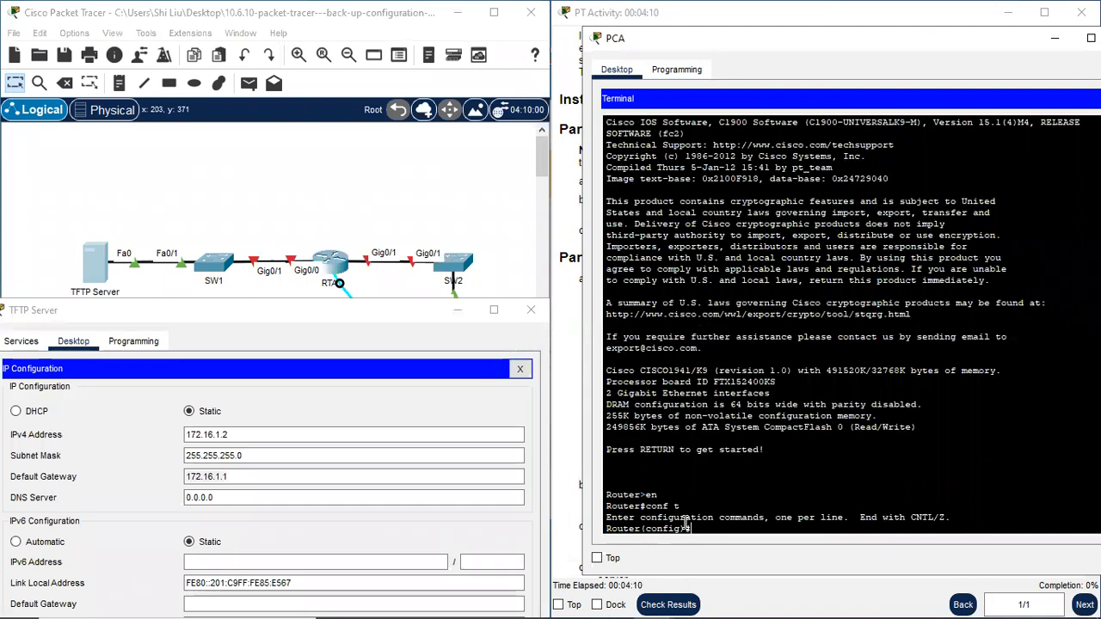
text(int g0/0)
key(Return)
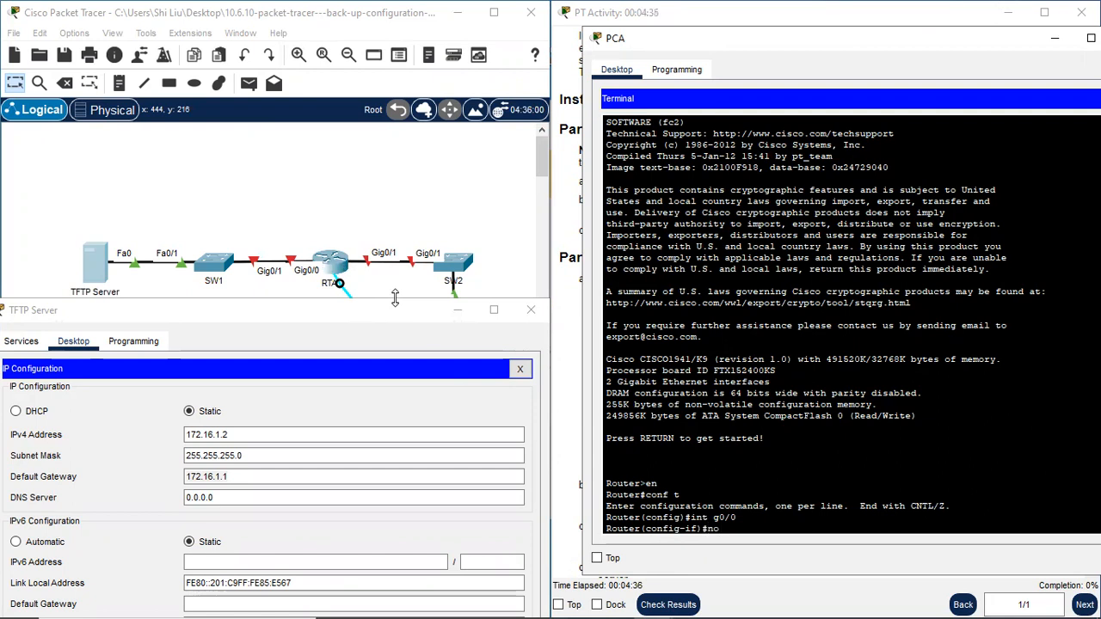
text(shut)
key(Return)
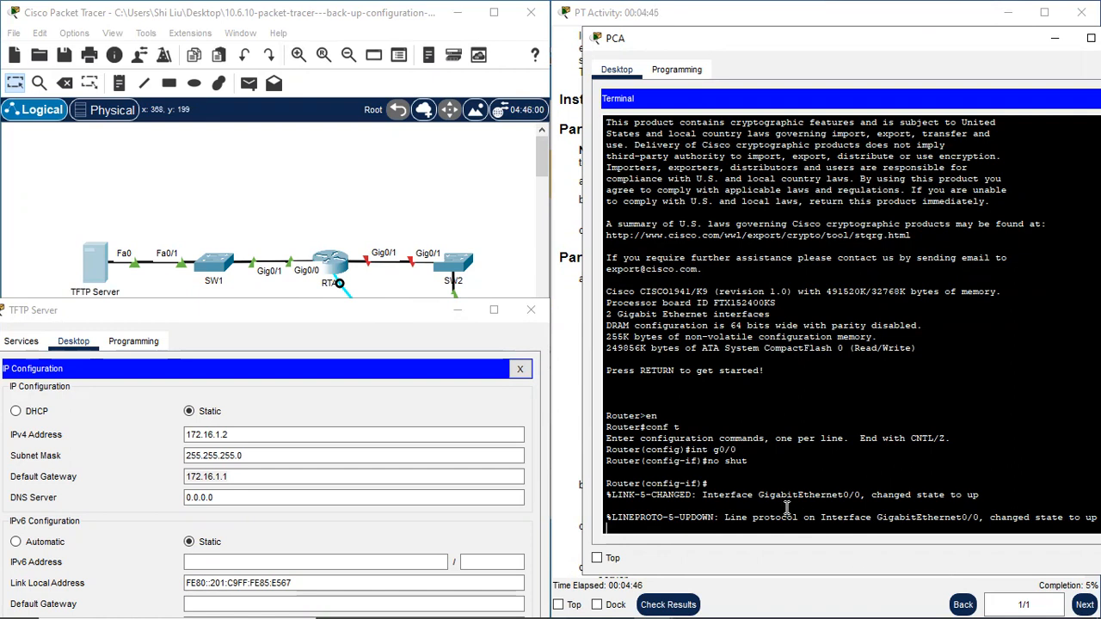
key(Return)
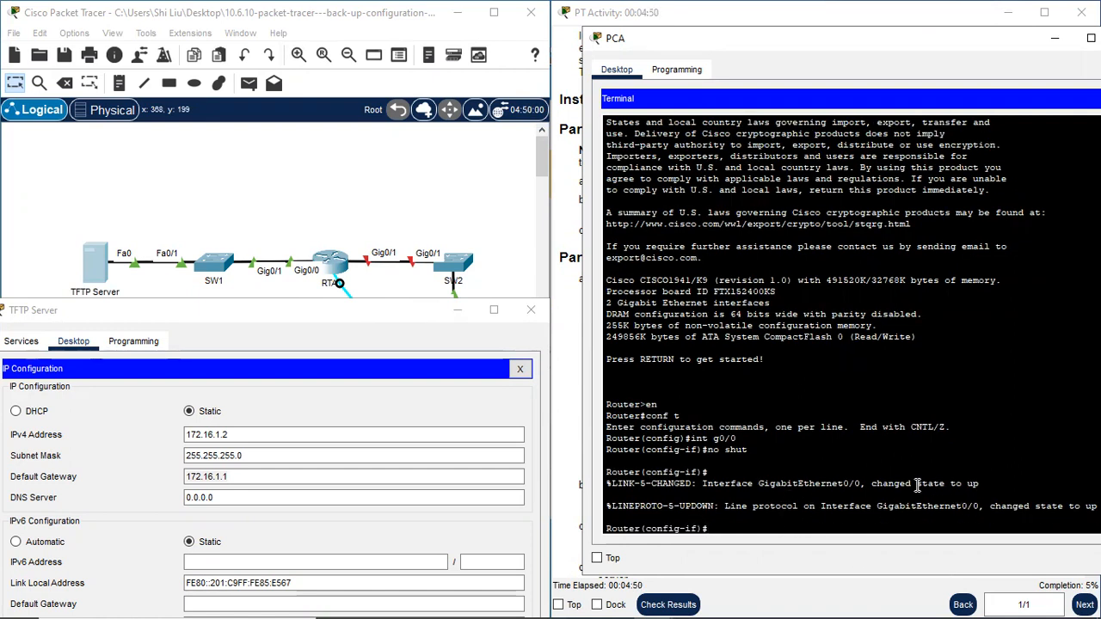
drag(874, 483, 979, 487)
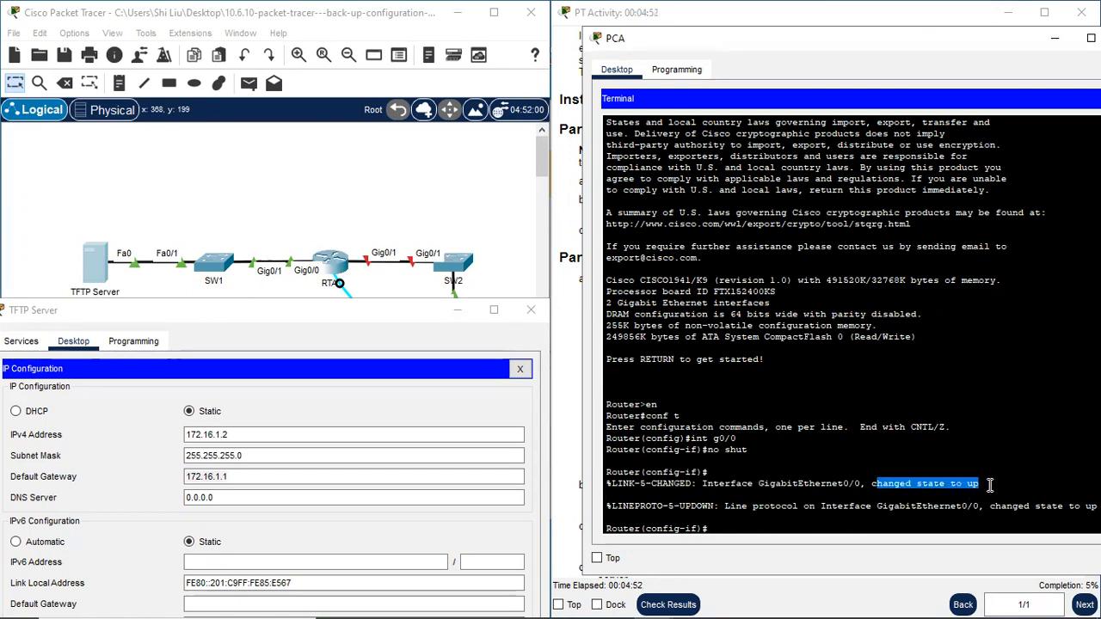
drag(727, 508, 1085, 509)
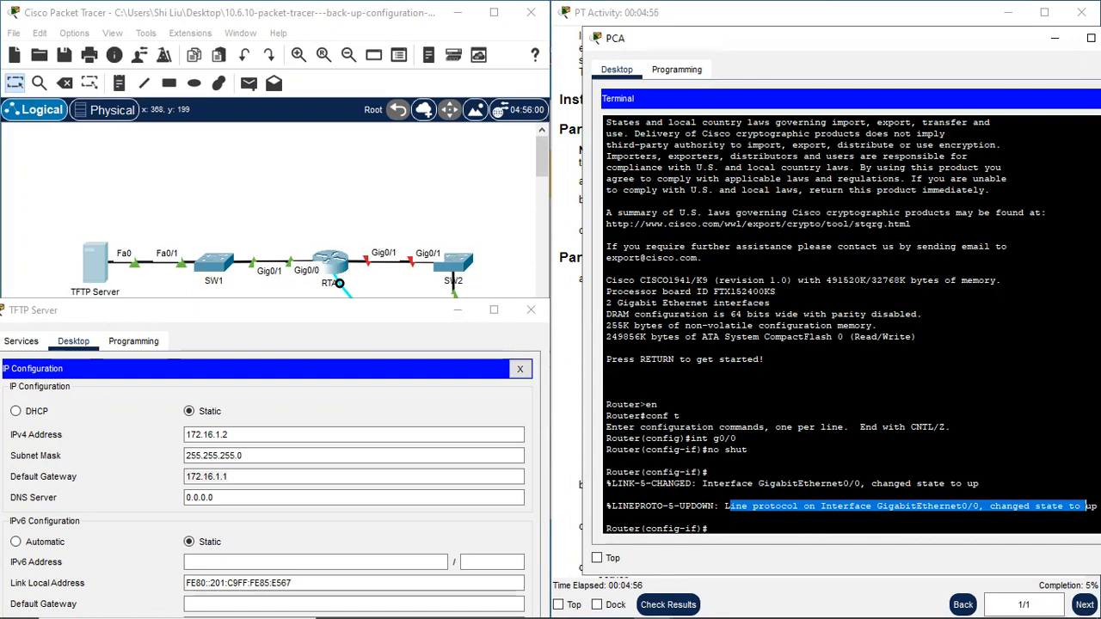
Assign IP address 172.16.1.1 with subnet mask 255.255.255.0 to the router's g0/0 interface.
click(756, 528)
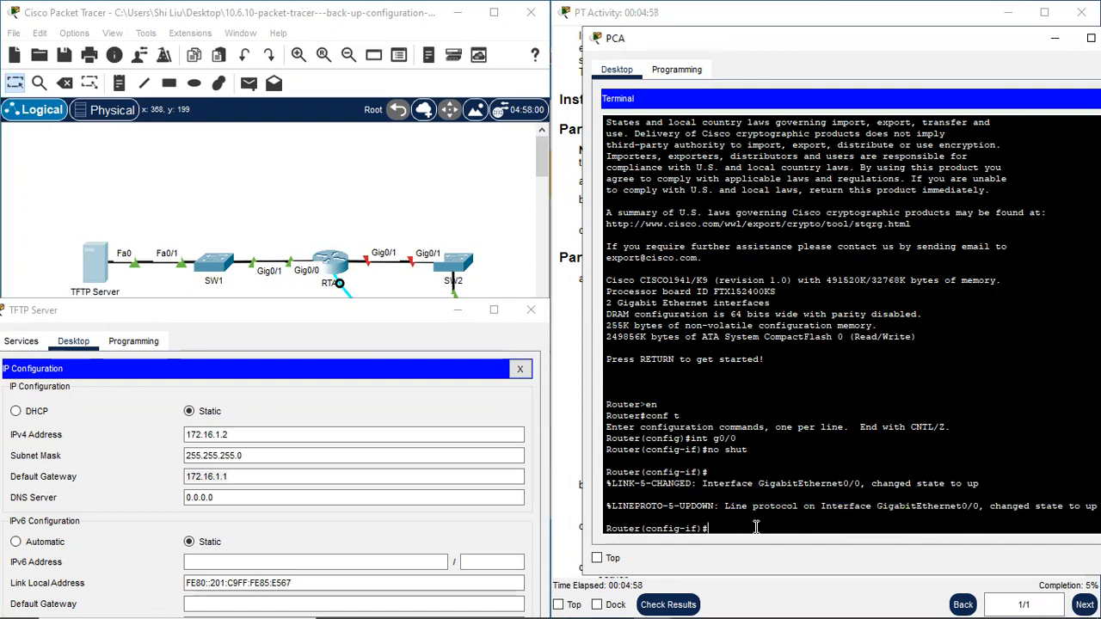
text(ip address 172.16.1.1 255.255.255.)
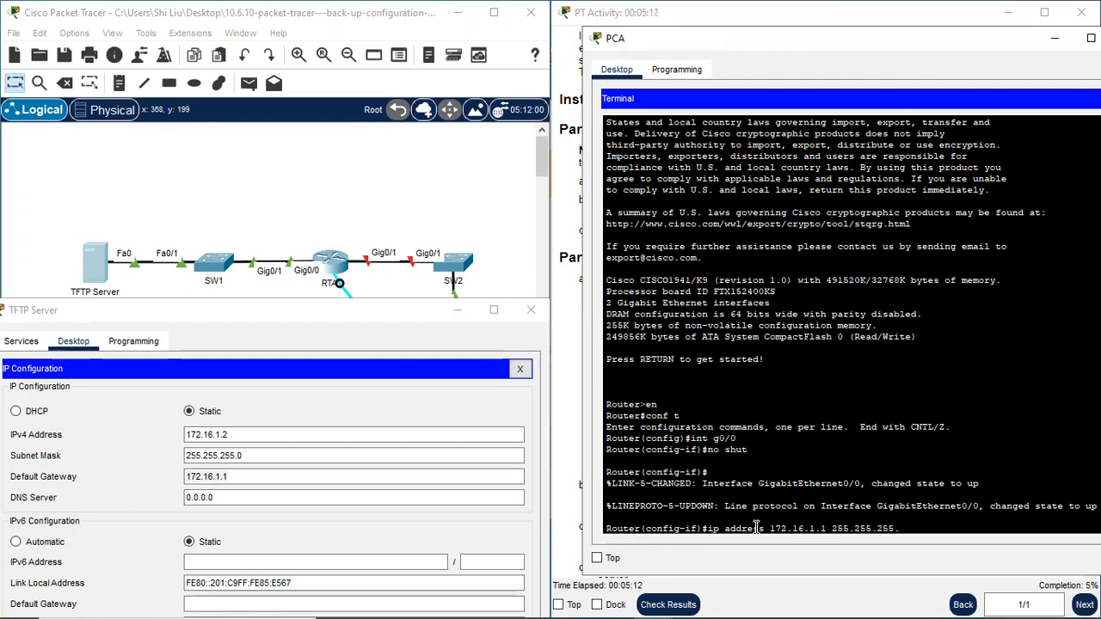
text(0)
key(Return)
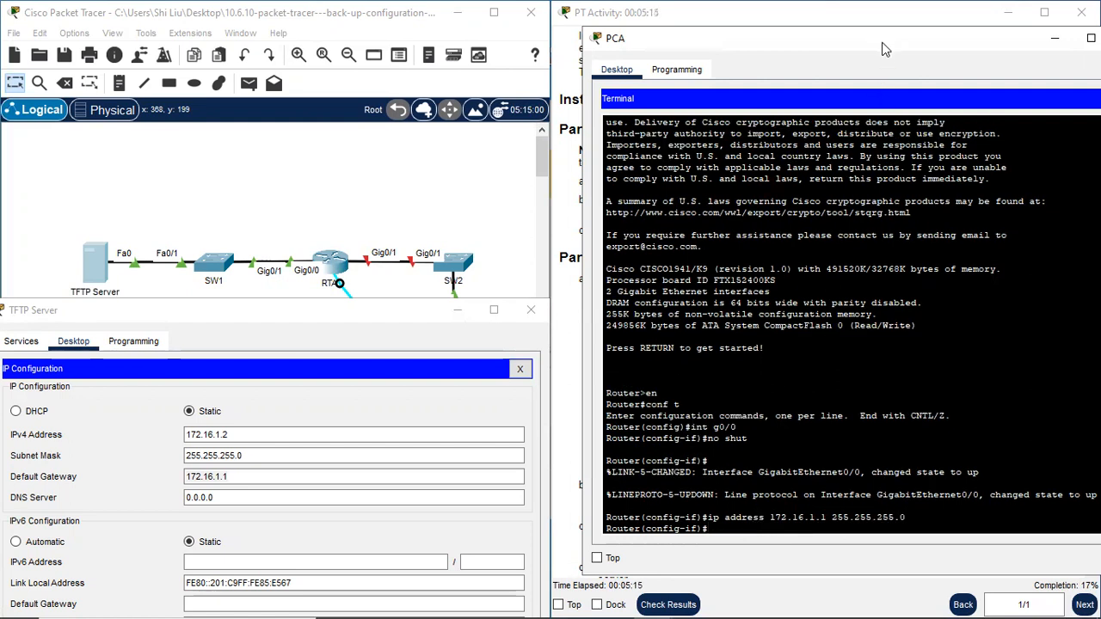
Check the activity's connectivity-test instruction and return the router to privileged EXEC mode with end.
drag(882, 49, 512, 386)
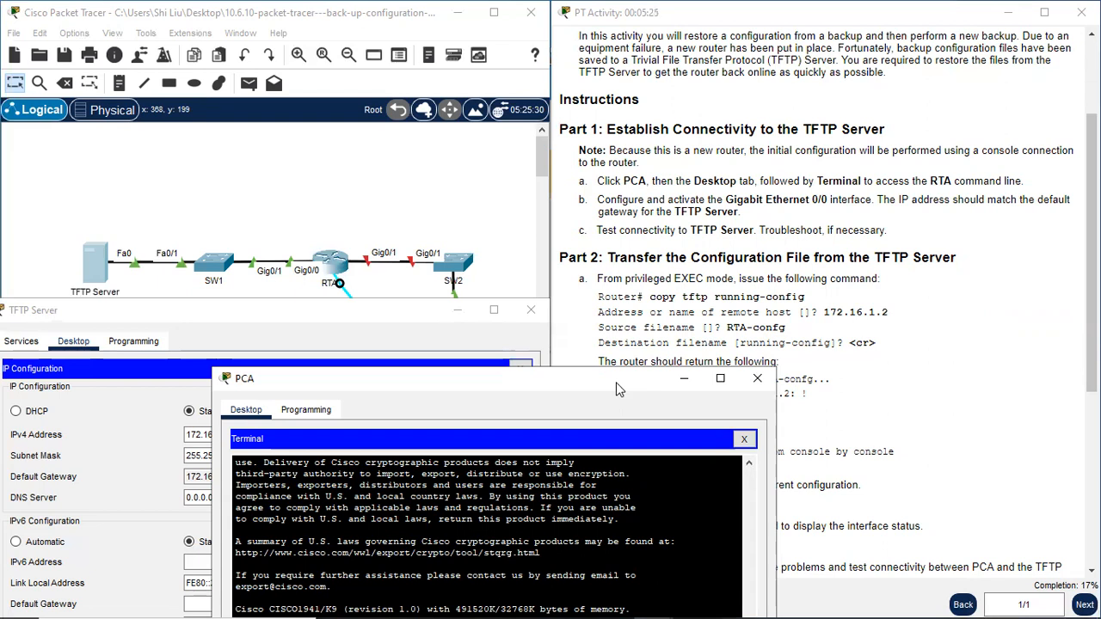
drag(615, 389, 958, 124)
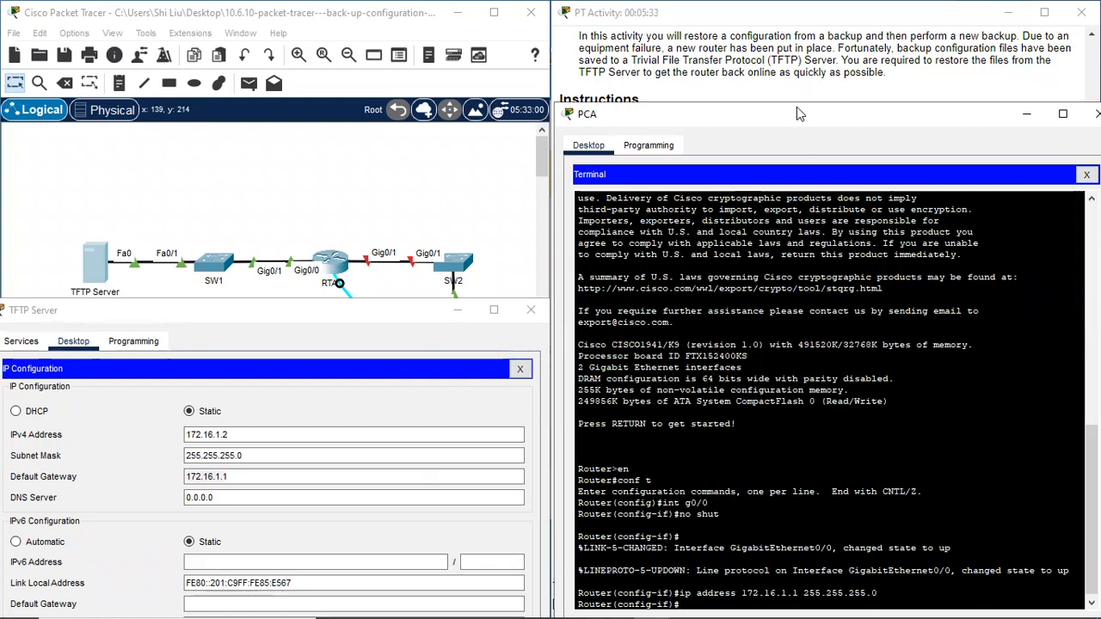
drag(796, 107, 769, 28)
text(end)
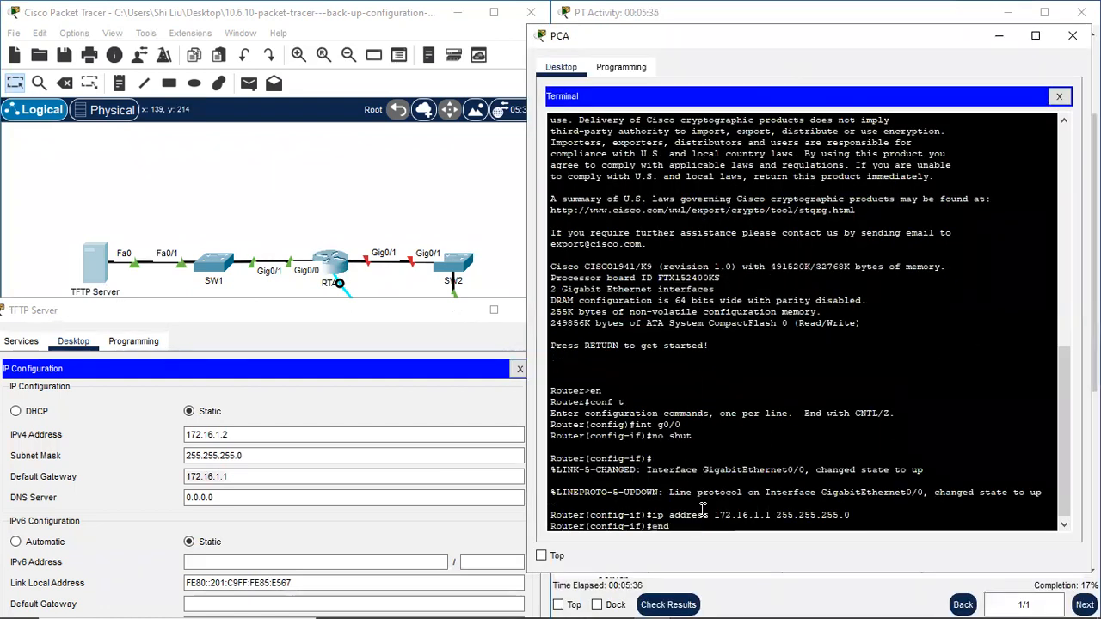
key(Return)
Ping the TFTP Server at 172.16.1.2 twice from the router and check the success rate.
text(ping)
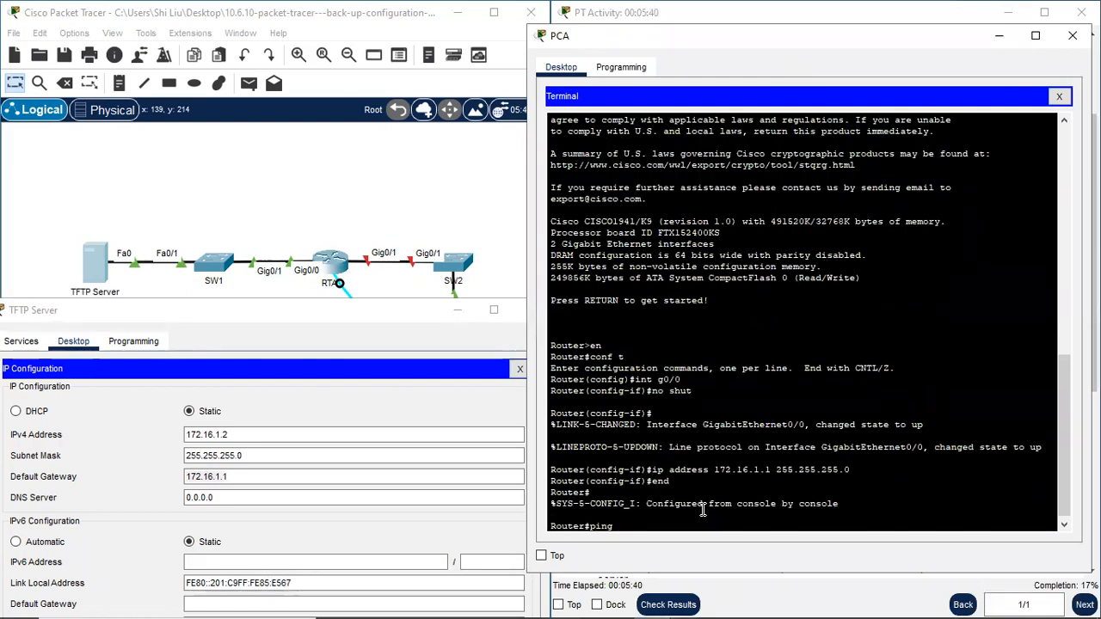
text( 172.16.1.2)
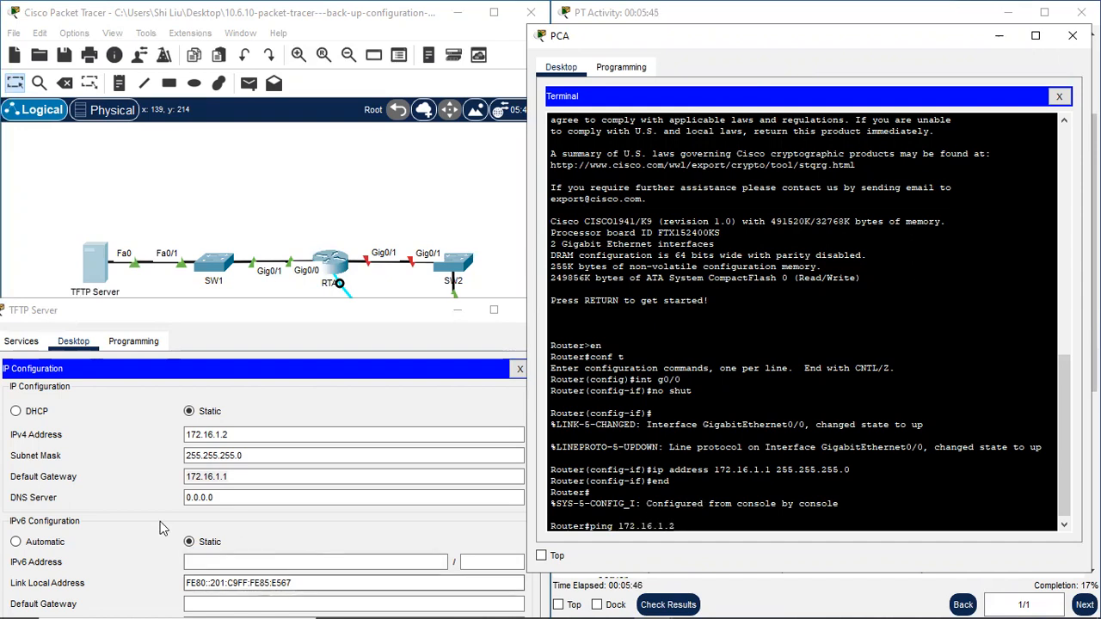
drag(238, 436, 200, 431)
click(219, 444)
click(696, 526)
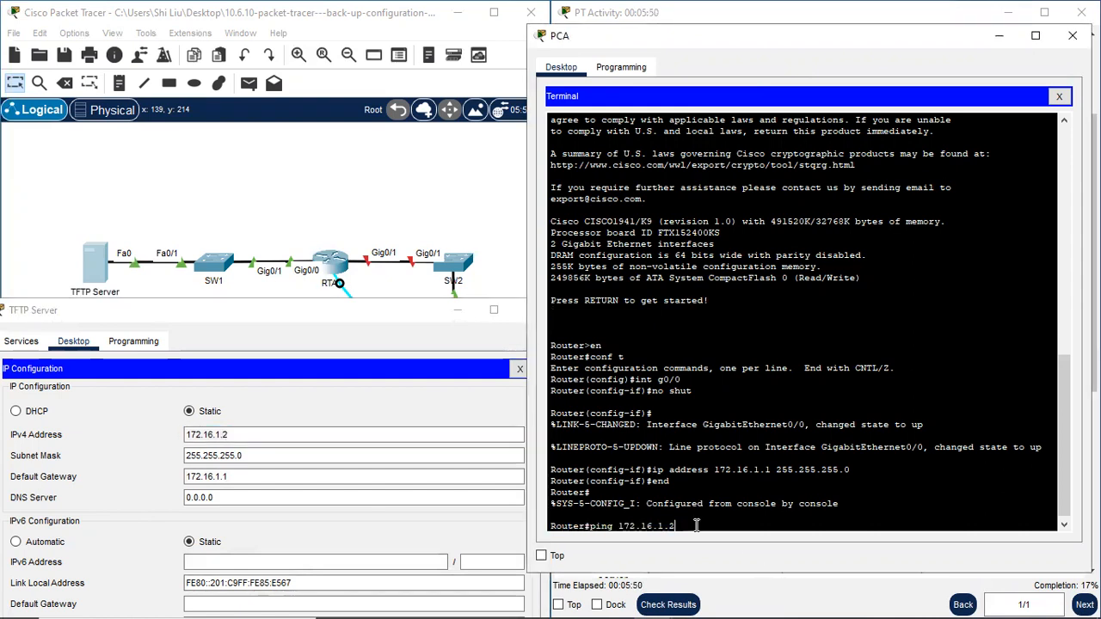
key(Return)
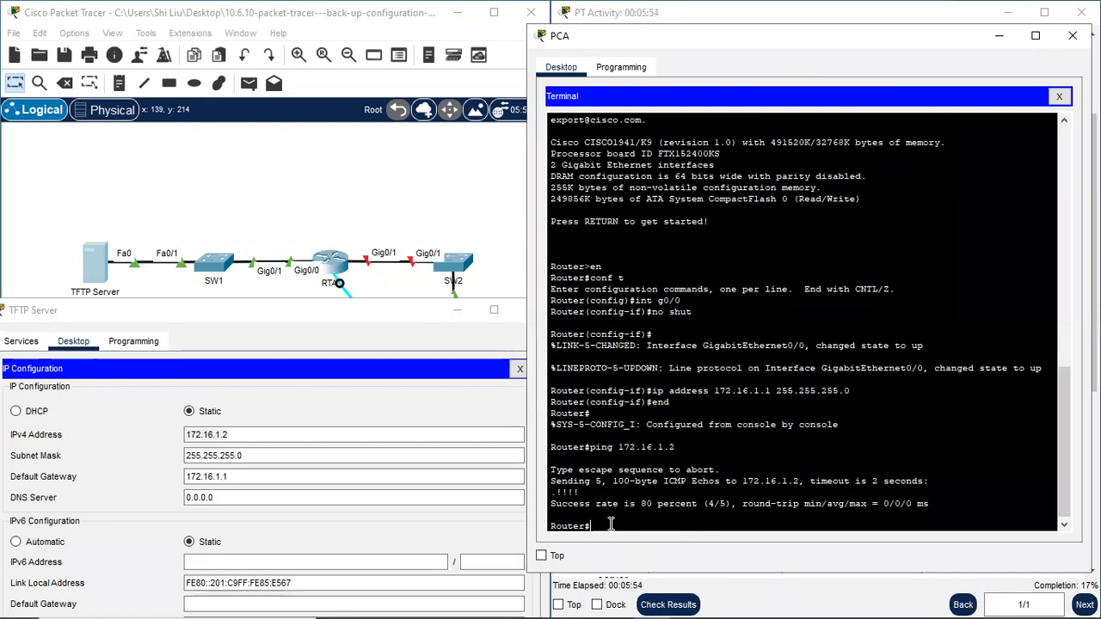
key(Up)
key(Return)
drag(560, 504, 722, 517)
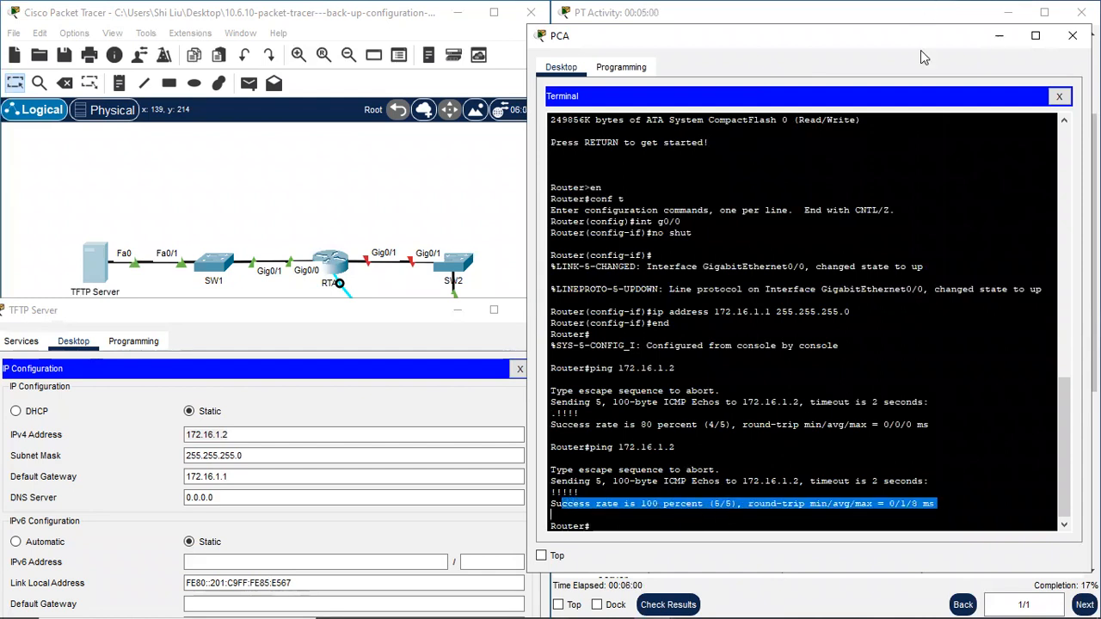
Move the PCA window aside to read the Part 2 instructions, and minimize the TFTP Server window.
drag(920, 50, 393, 304)
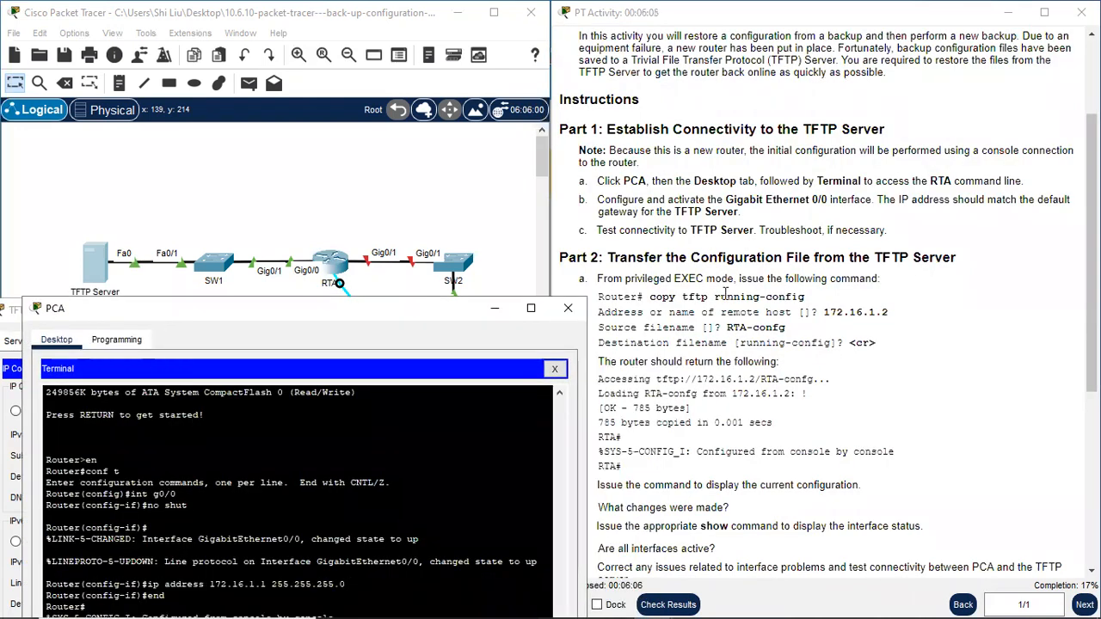
scroll(724, 293, down, 1)
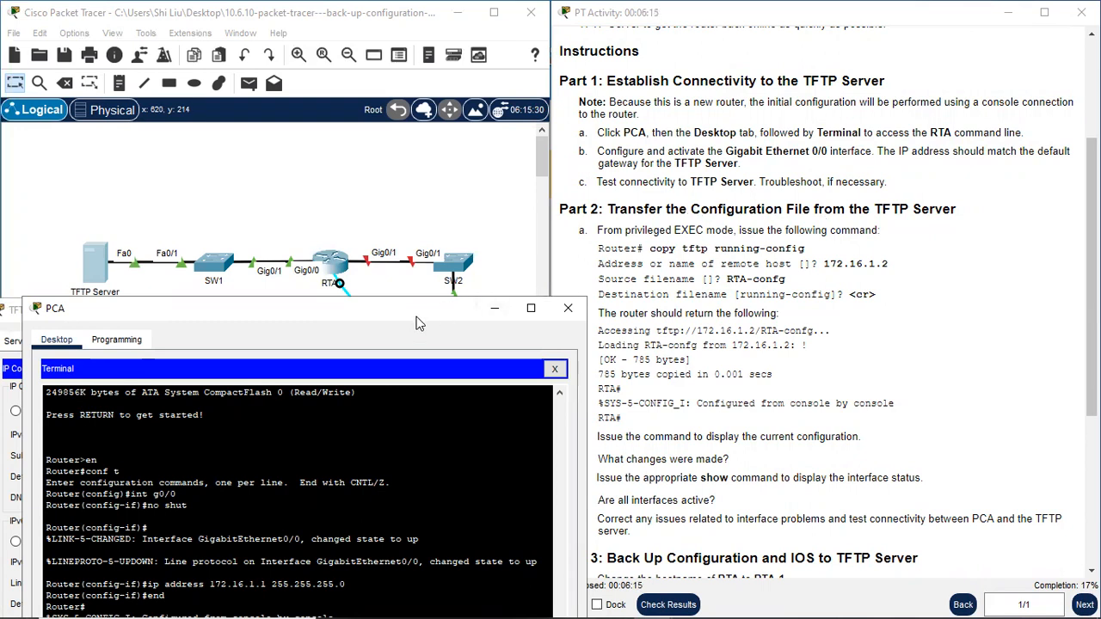
drag(415, 322, 903, 355)
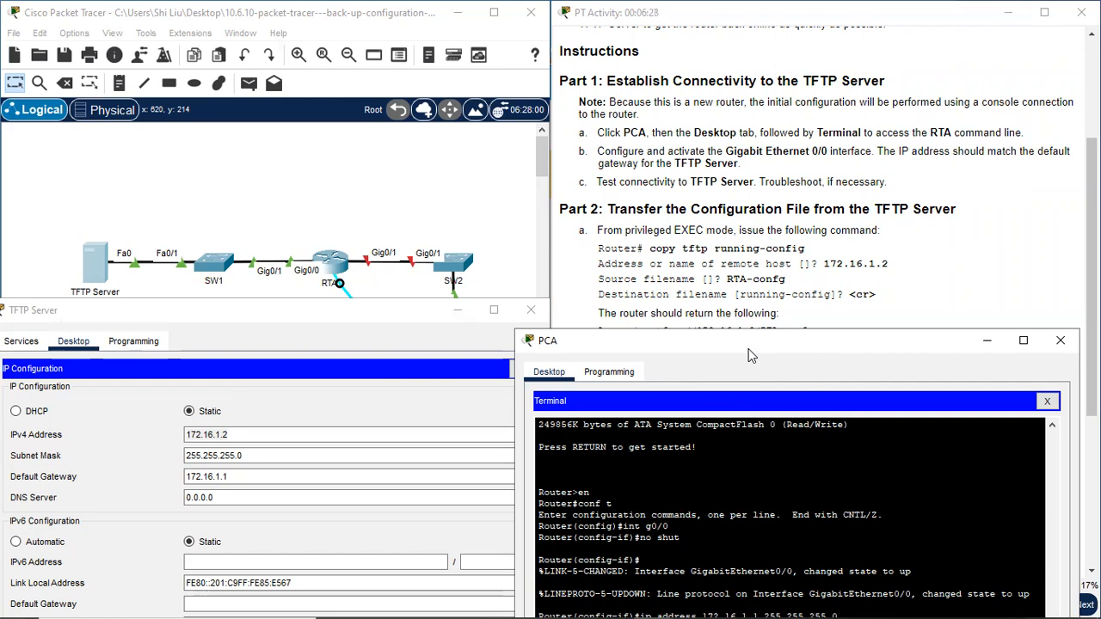
drag(744, 358, 732, 401)
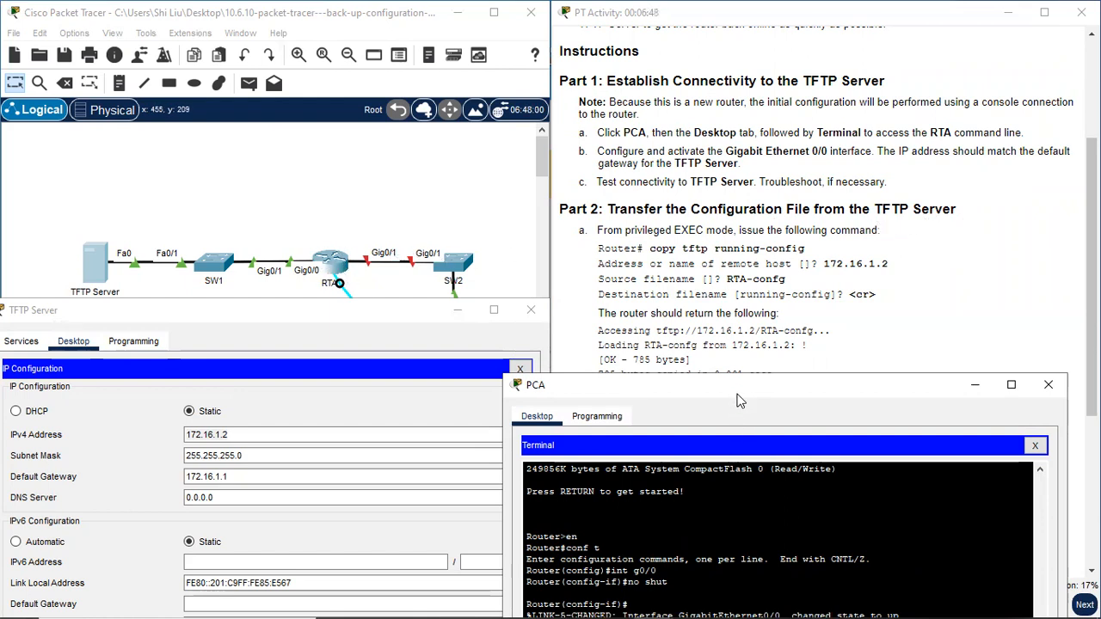
drag(737, 400, 788, 429)
click(456, 310)
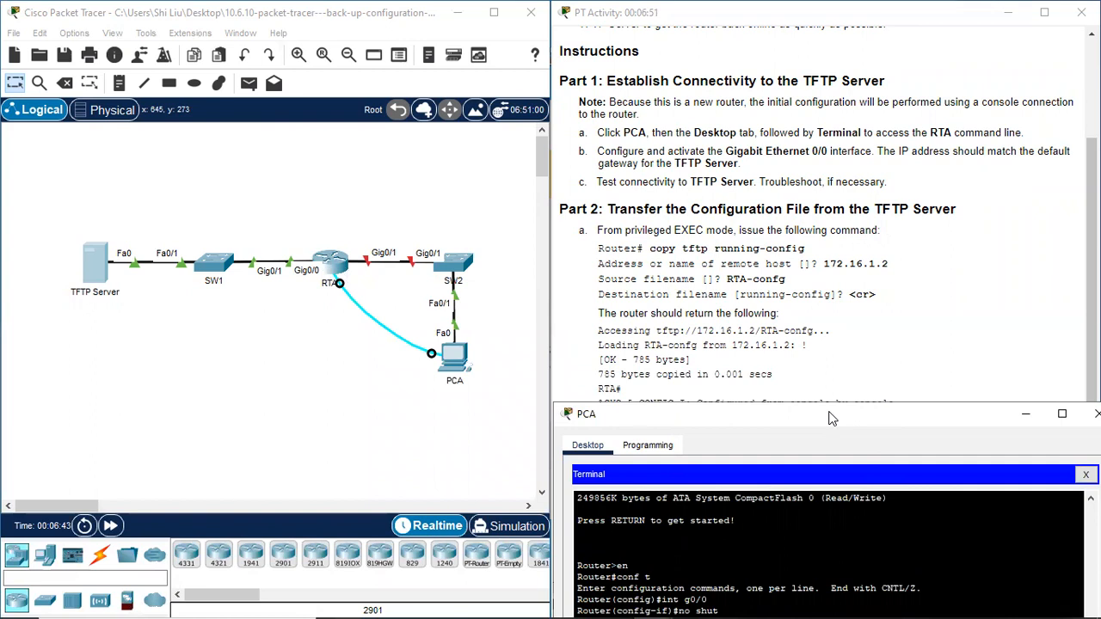
Place PCA's terminal beside the Part 2 instructions and bring up a fresh router prompt.
drag(830, 419, 278, 43)
click(98, 534)
key(Return)
key(Return)
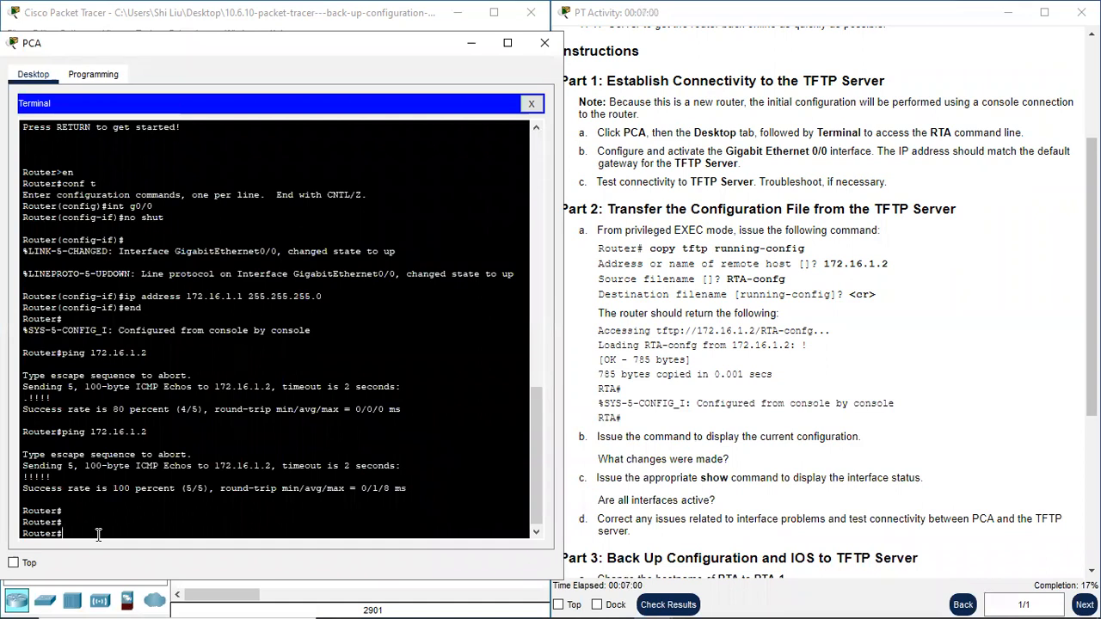
scroll(442, 442, up, 1)
scroll(685, 264, up, 1)
scroll(45, 389, down, 1)
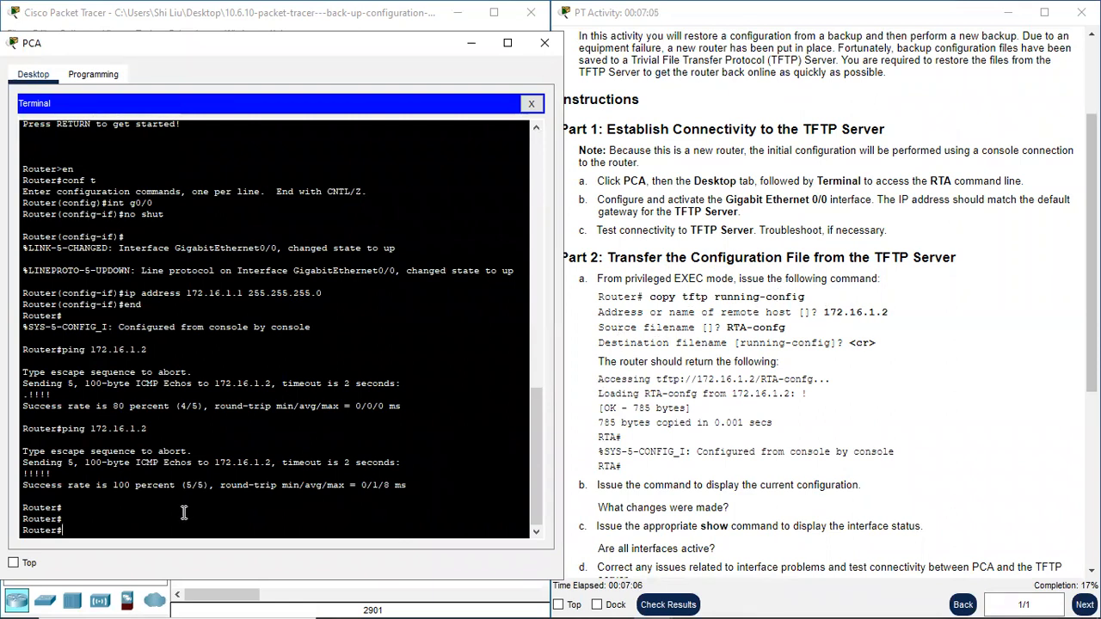
Transfer RTA-confg from TFTP host 172.16.1.2 using copy tftp run, accepting the default destination filename.
text(copy t)
text(ftp run)
key(Return)
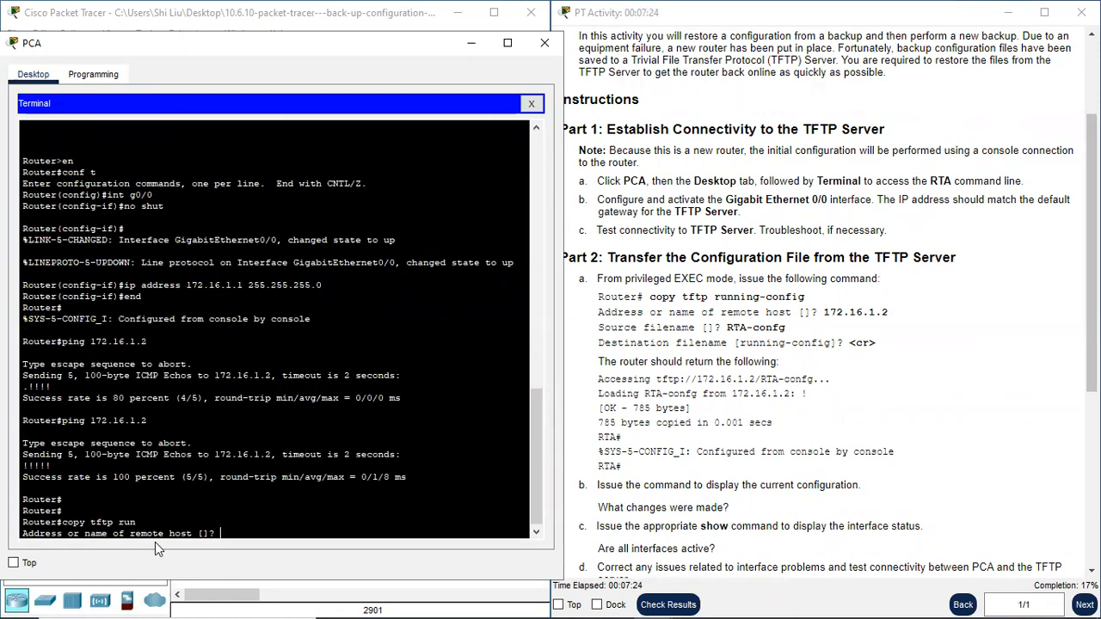
double_click(57, 520)
drag(127, 534, 191, 532)
click(222, 531)
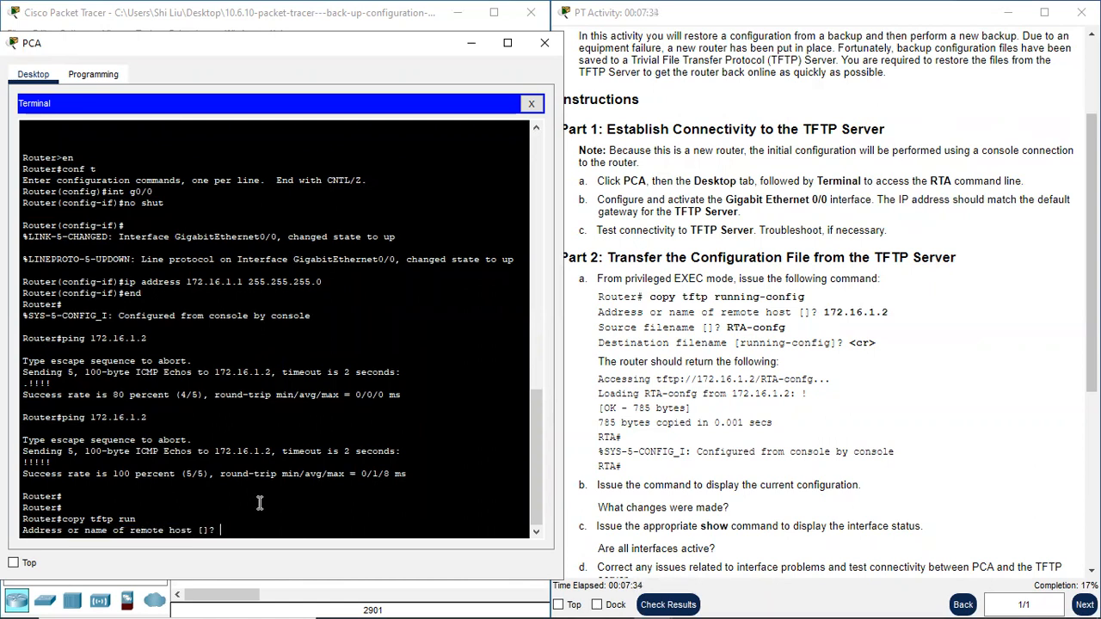
text(172.16.1.2)
key(Return)
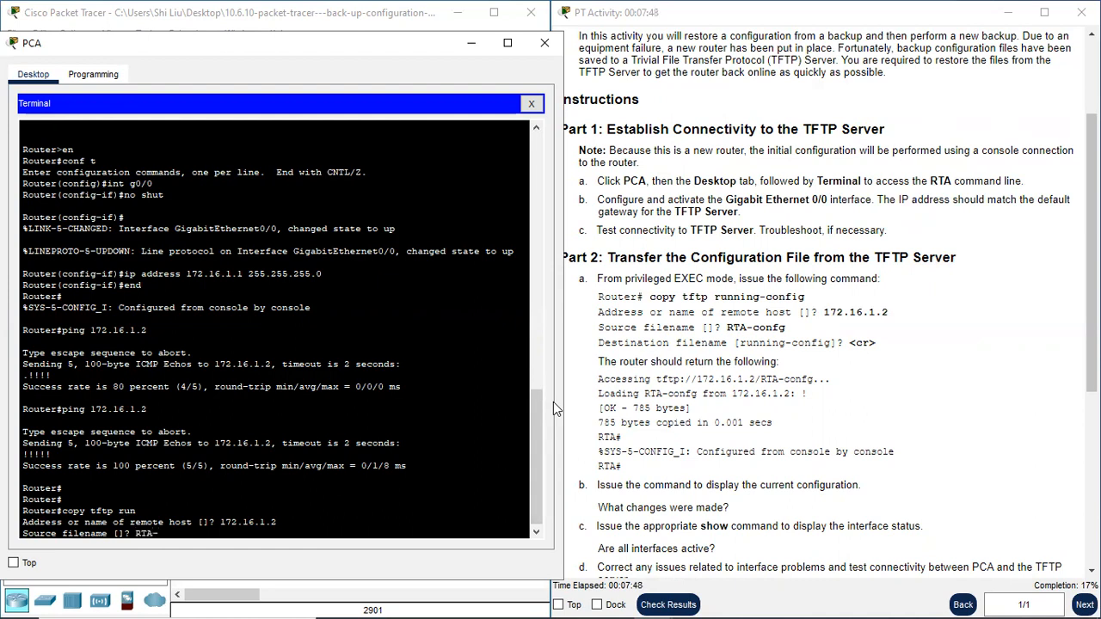
text(config)
key(Return)
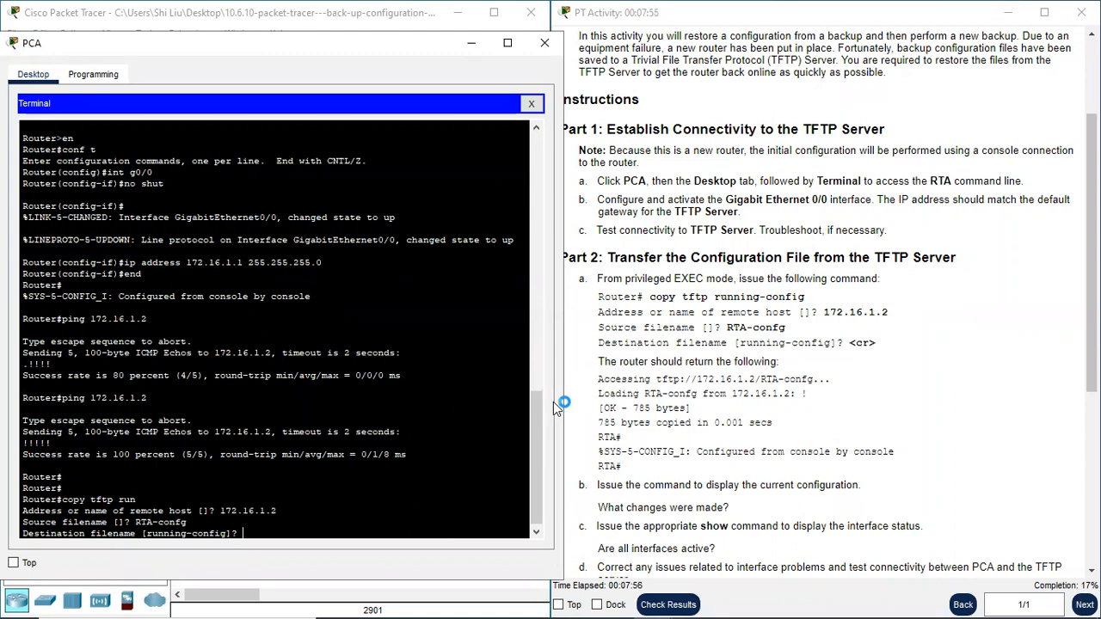
key(Return)
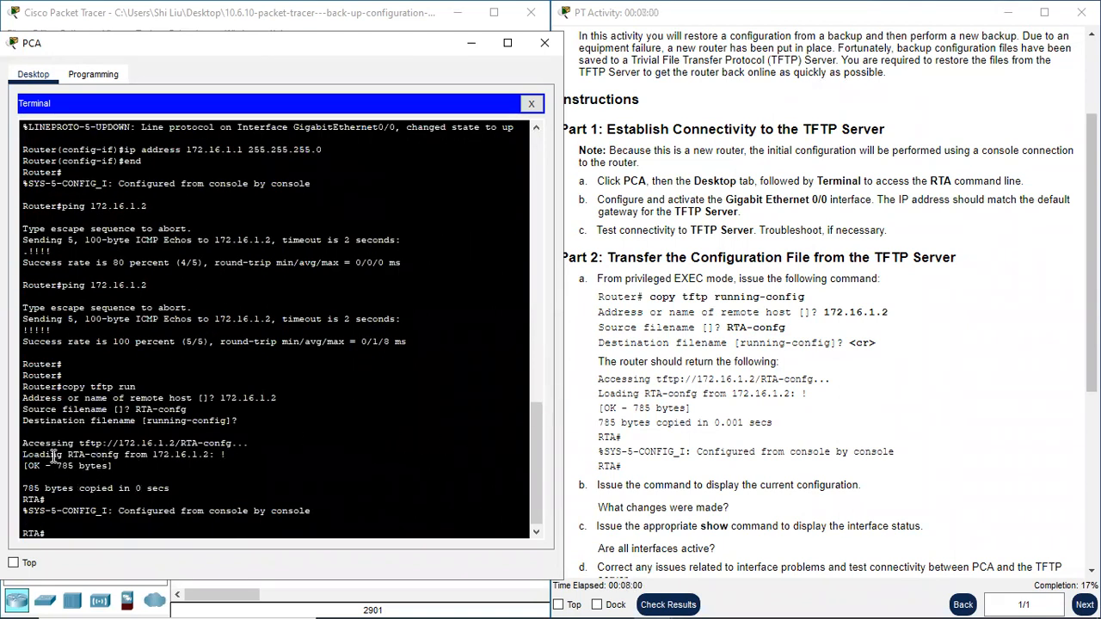
Review the transfer output against the instructions, and compare the prompt's hostname before and after the copy.
drag(79, 444, 181, 454)
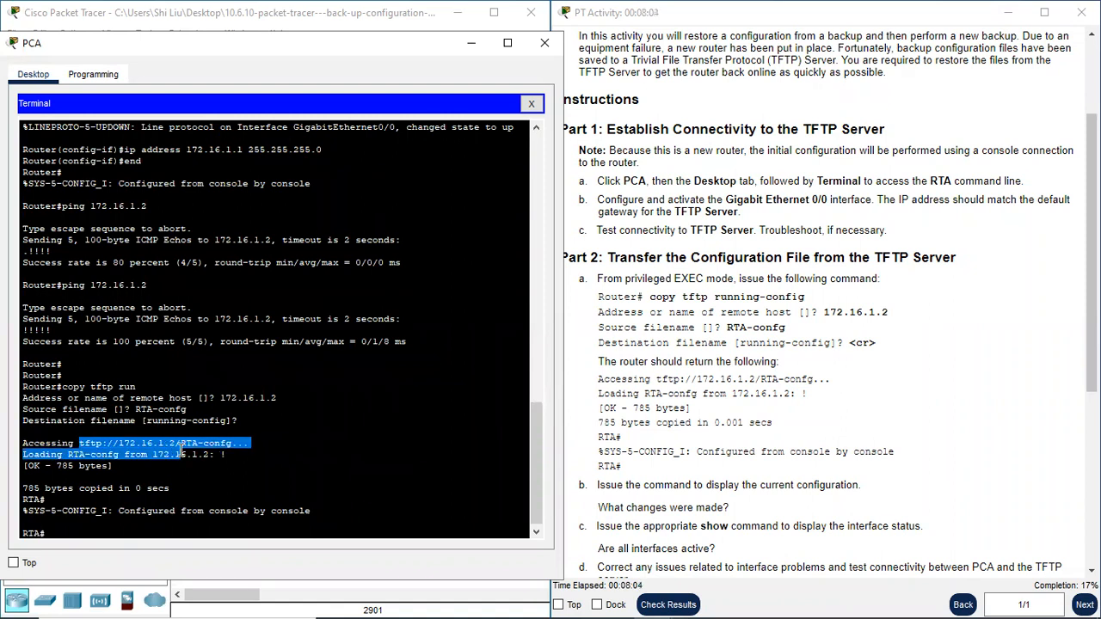
click(198, 444)
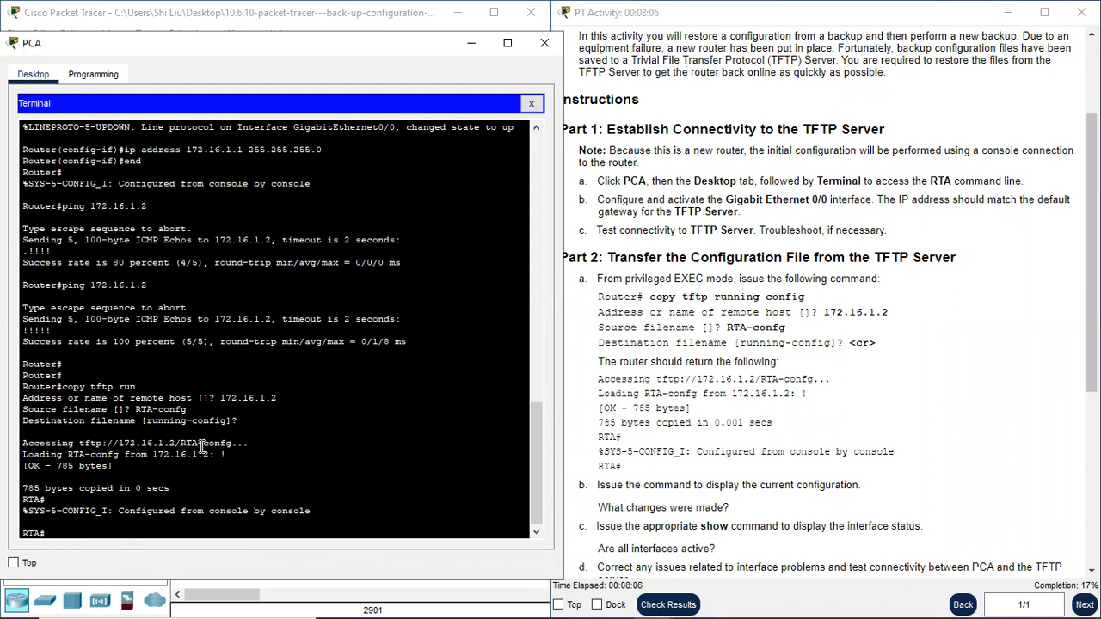
double_click(201, 443)
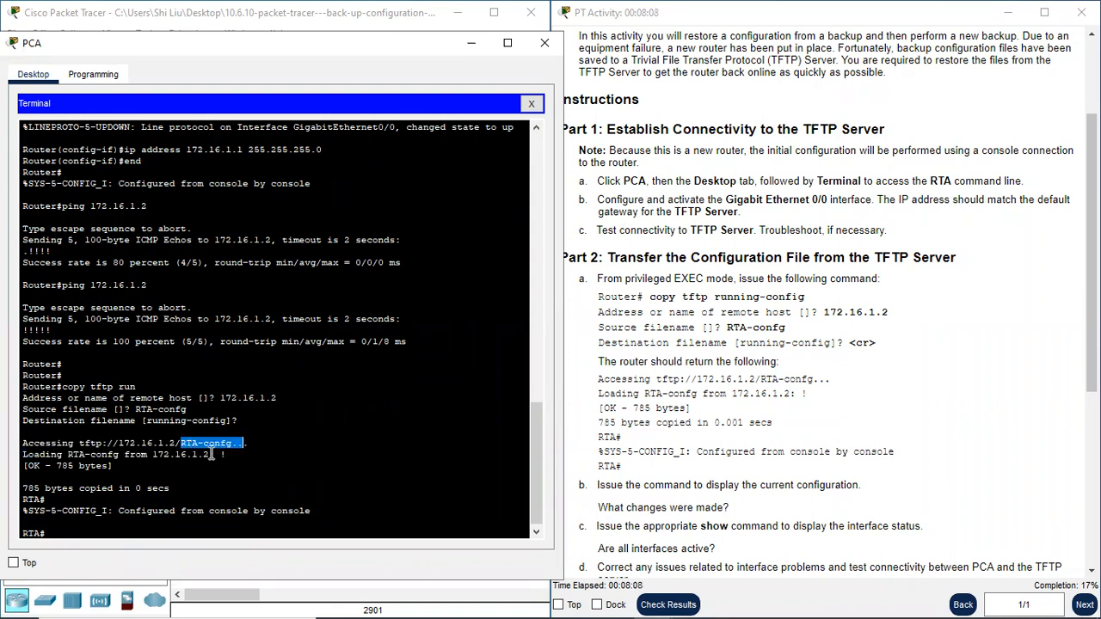
drag(45, 454, 231, 457)
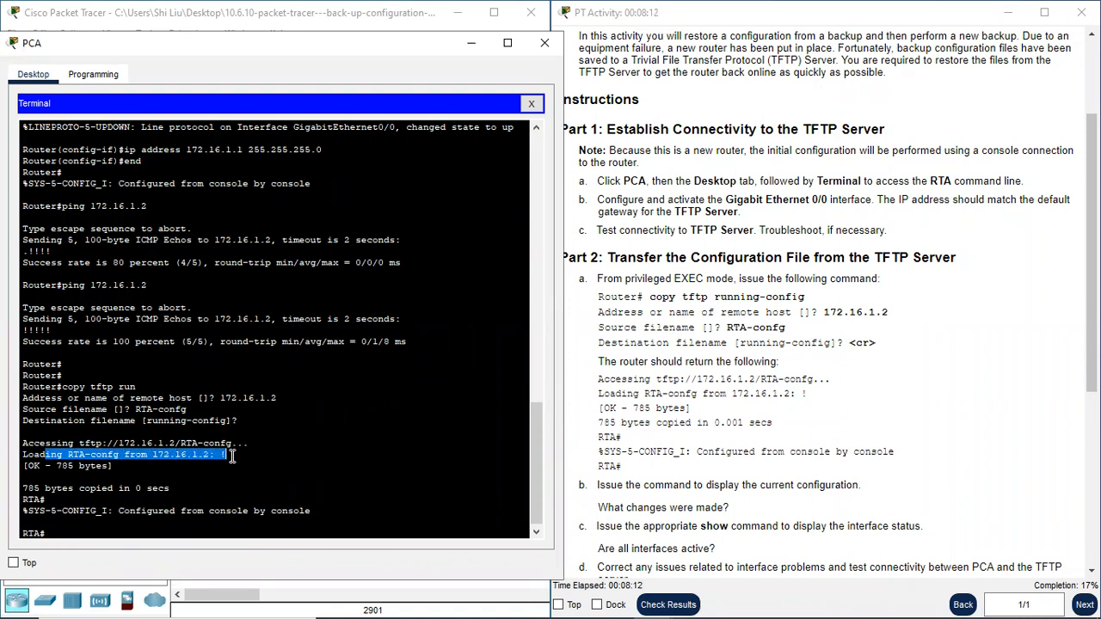
scroll(796, 343, down, 2)
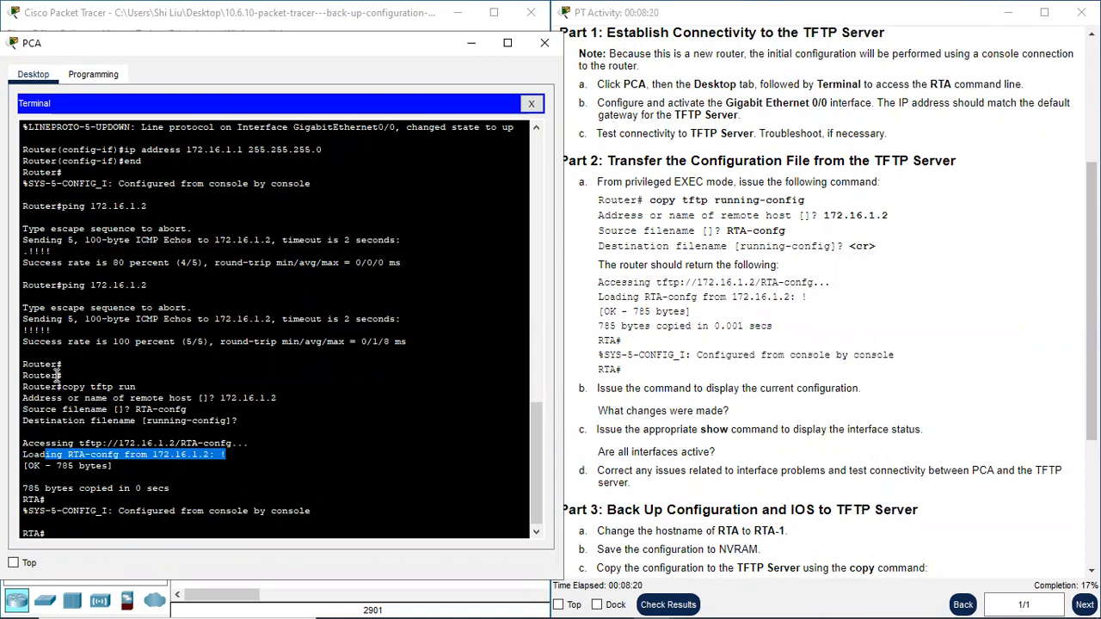
drag(59, 376, 21, 377)
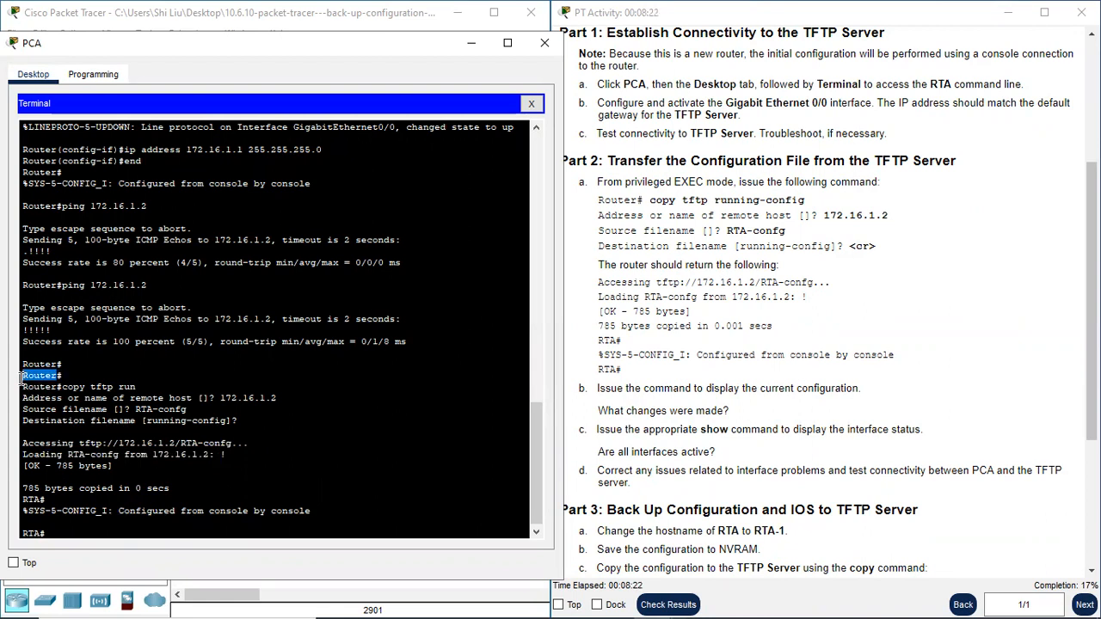
click(40, 532)
drag(40, 532, 23, 531)
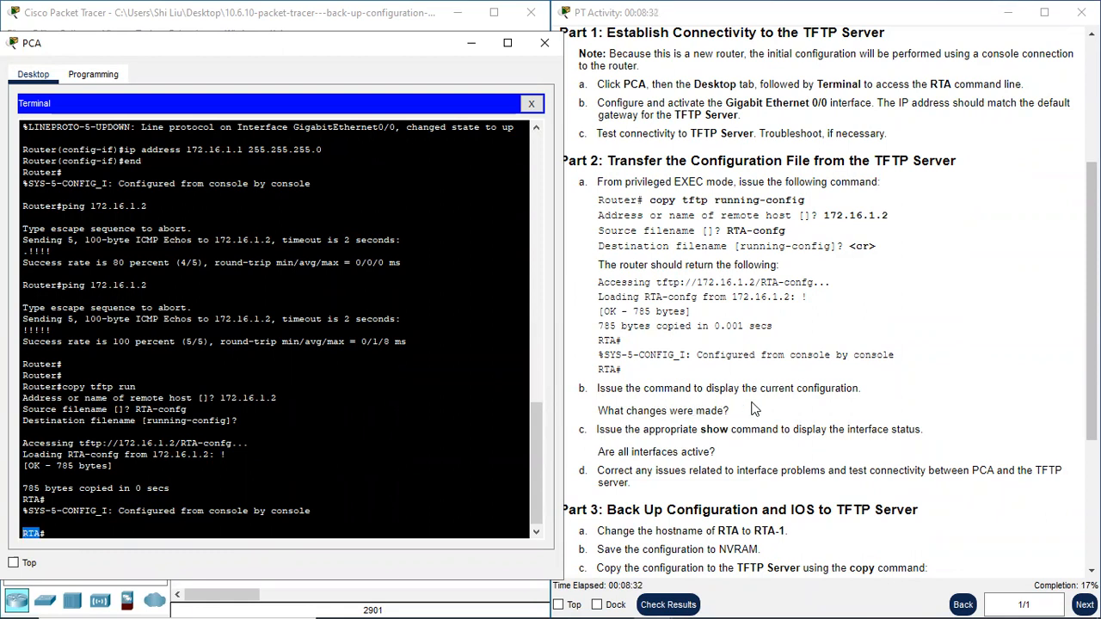
Display the running configuration with sh run and examine its hostname and enable secret lines.
click(87, 531)
key(Return)
key(Return)
text(sh run)
key(Return)
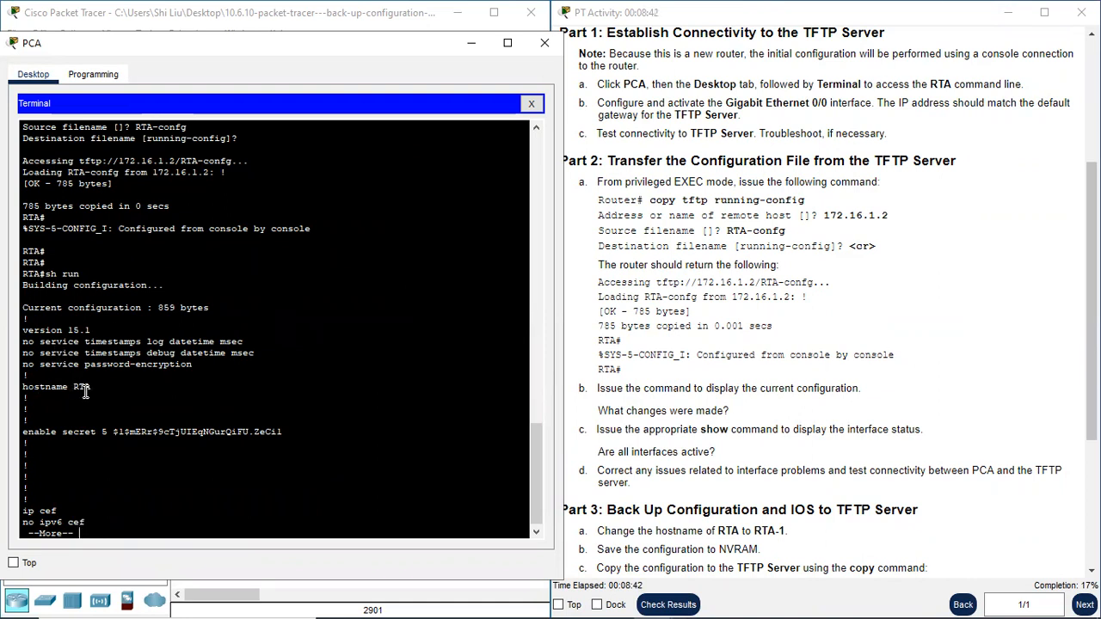
drag(94, 386, 8, 392)
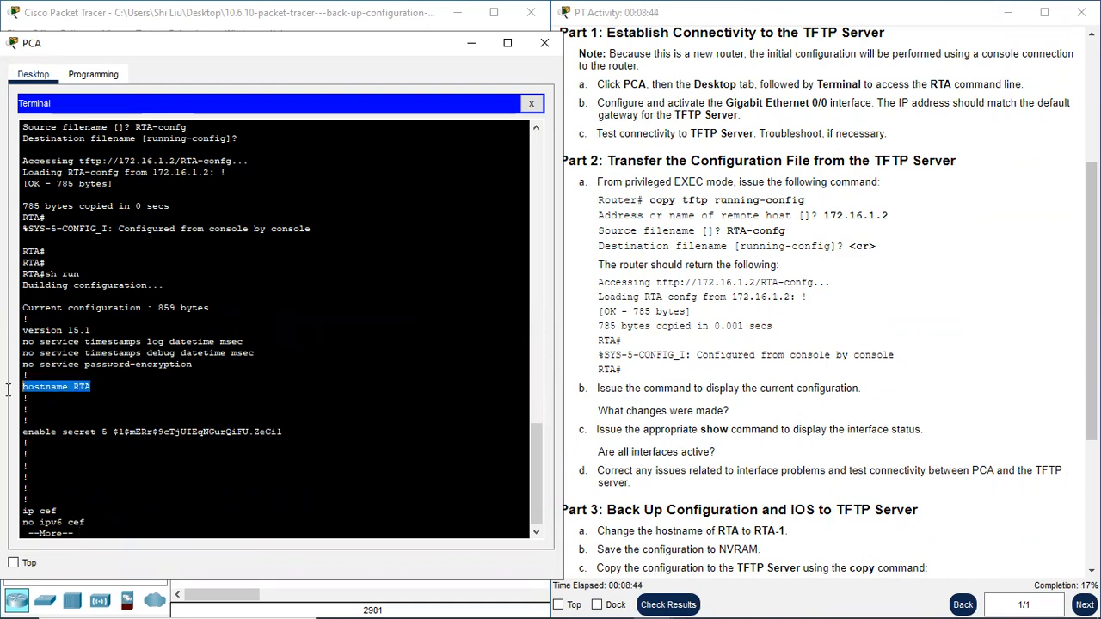
drag(22, 431, 98, 434)
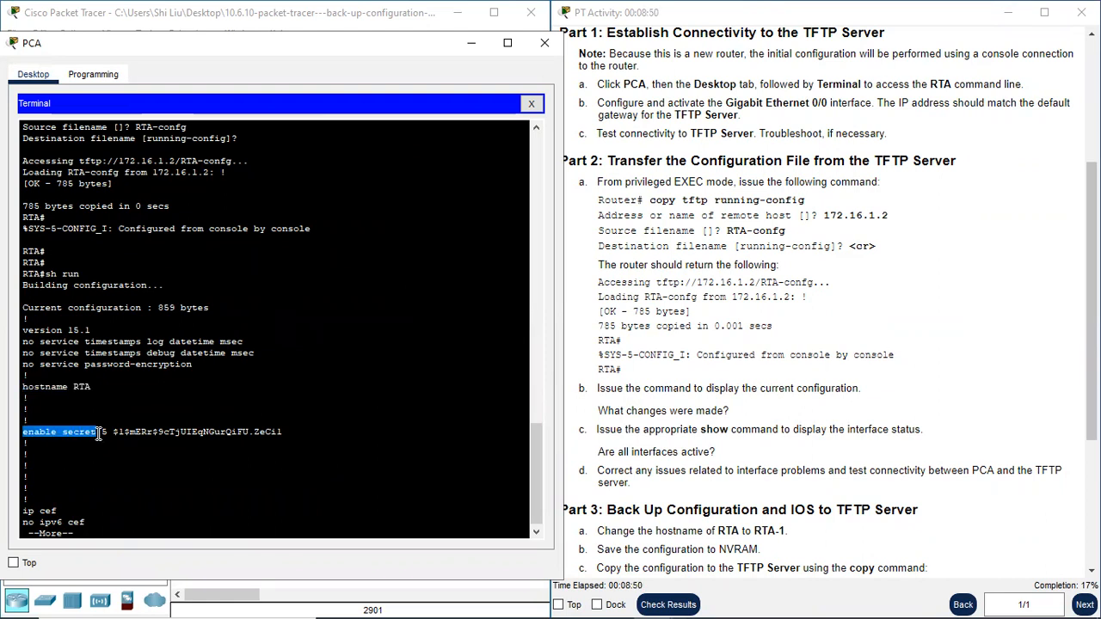
Page on to the GigabitEthernet0/0 and 0/1 sections, examine their addresses and status, and compare them with the topology.
click(86, 532)
key(space)
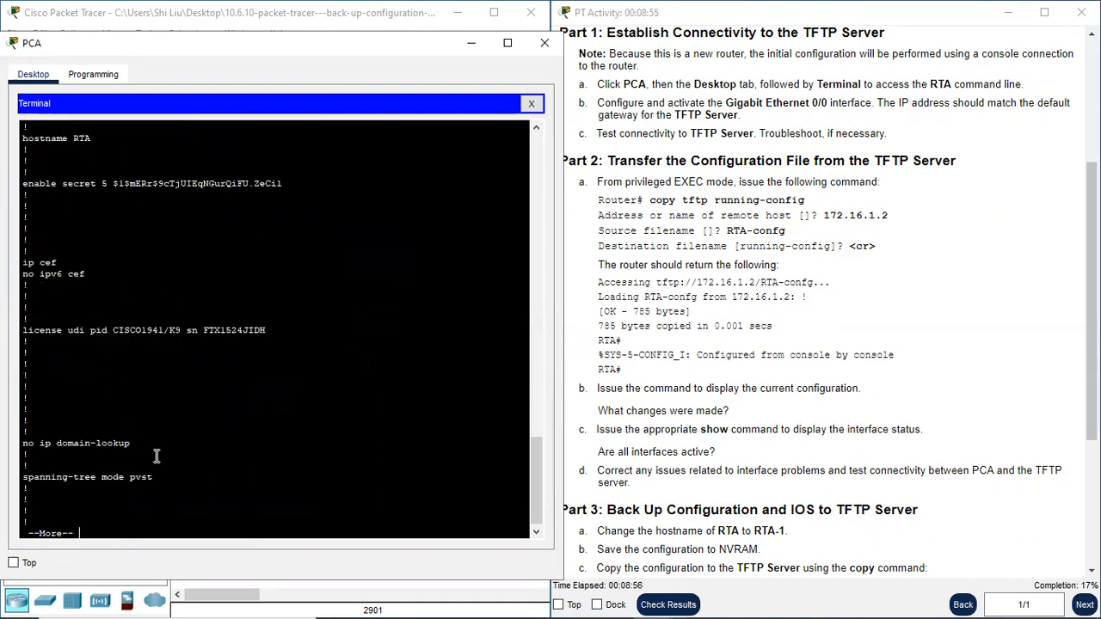
key(space)
drag(86, 307, 190, 303)
drag(86, 318, 230, 318)
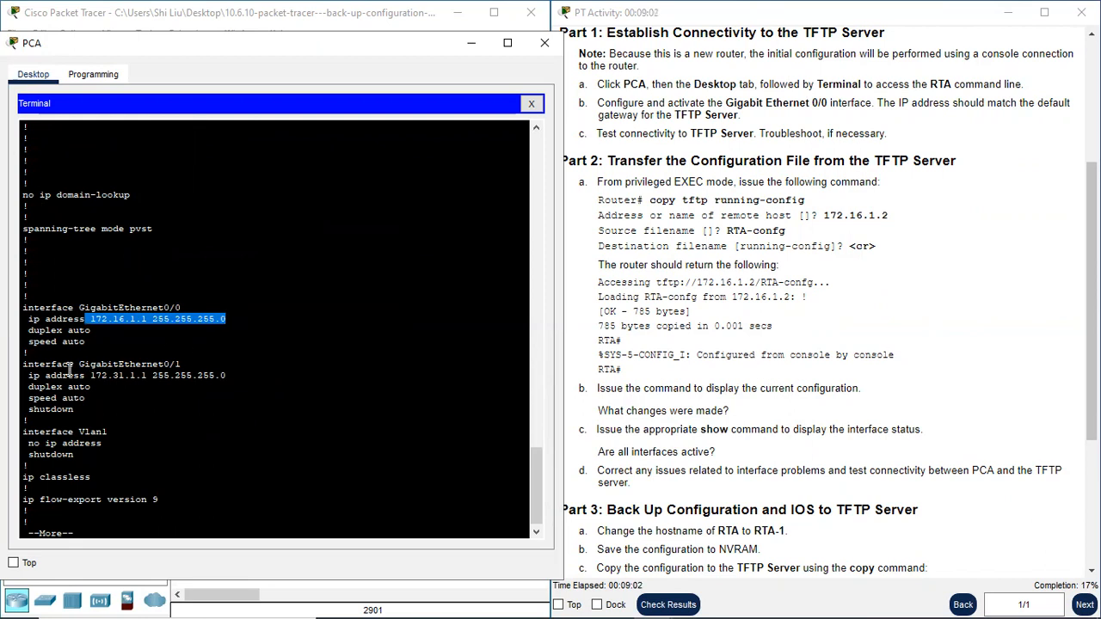
drag(78, 364, 239, 379)
drag(82, 411, 35, 406)
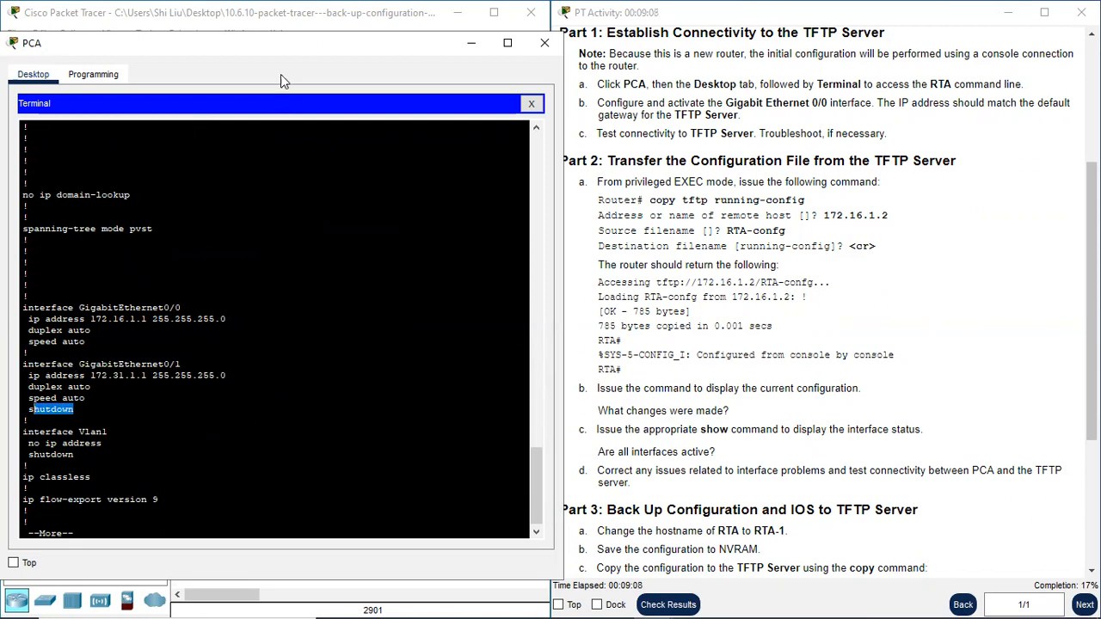
drag(297, 44, 815, 112)
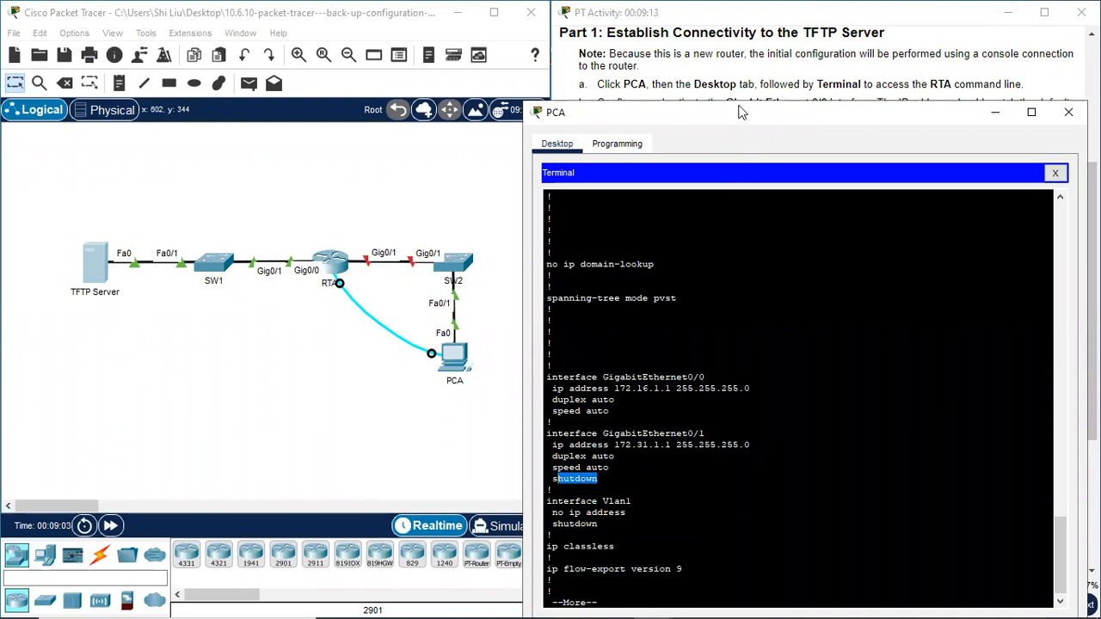
drag(741, 113, 721, 35)
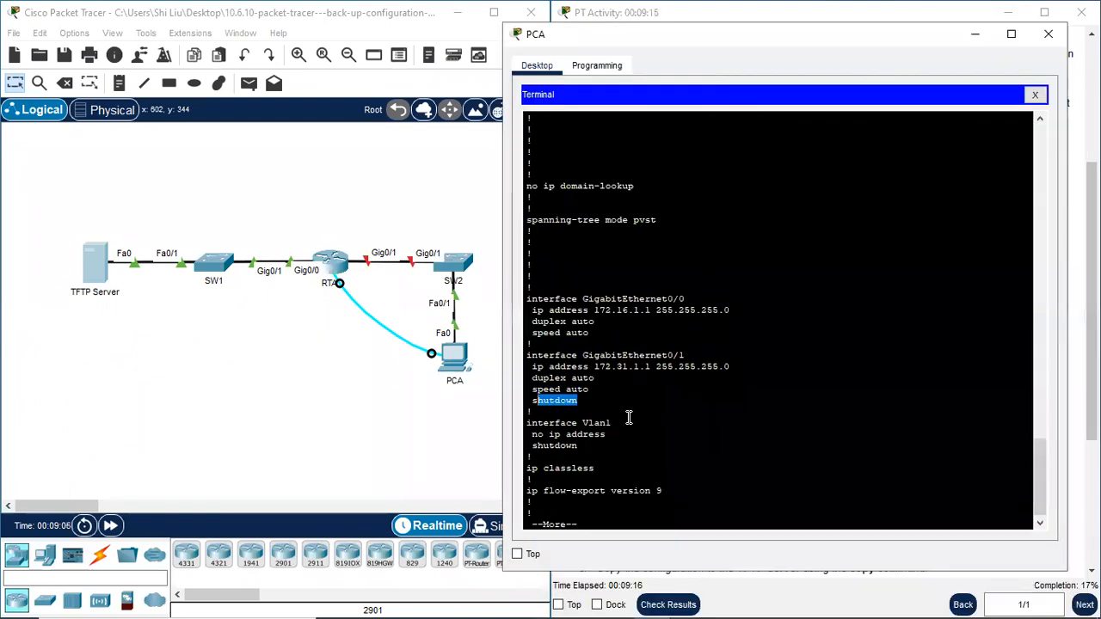
Page through the rest of the running configuration to its end, and uncover the activity instructions beside the terminal.
scroll(663, 395, down, 1)
key(space)
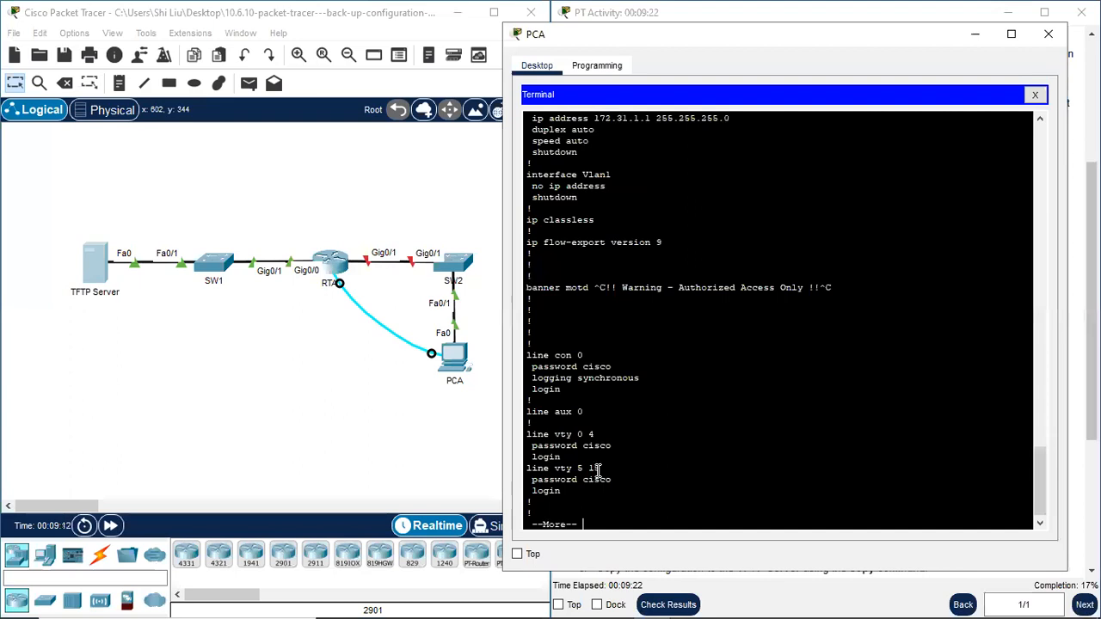
key(space)
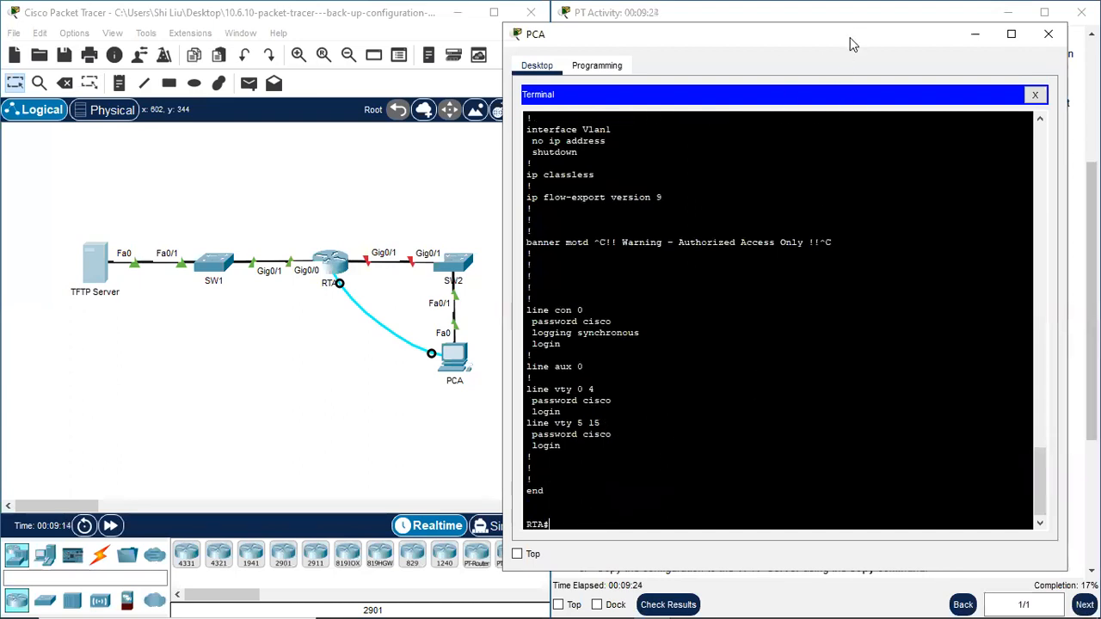
drag(777, 36, 265, 60)
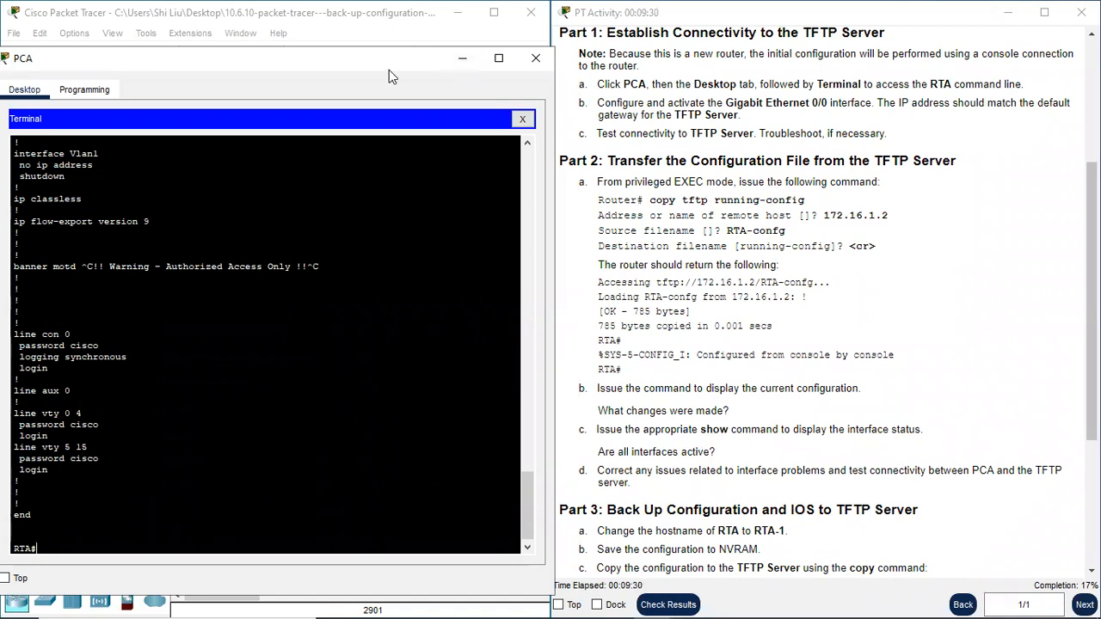
drag(400, 65, 468, 47)
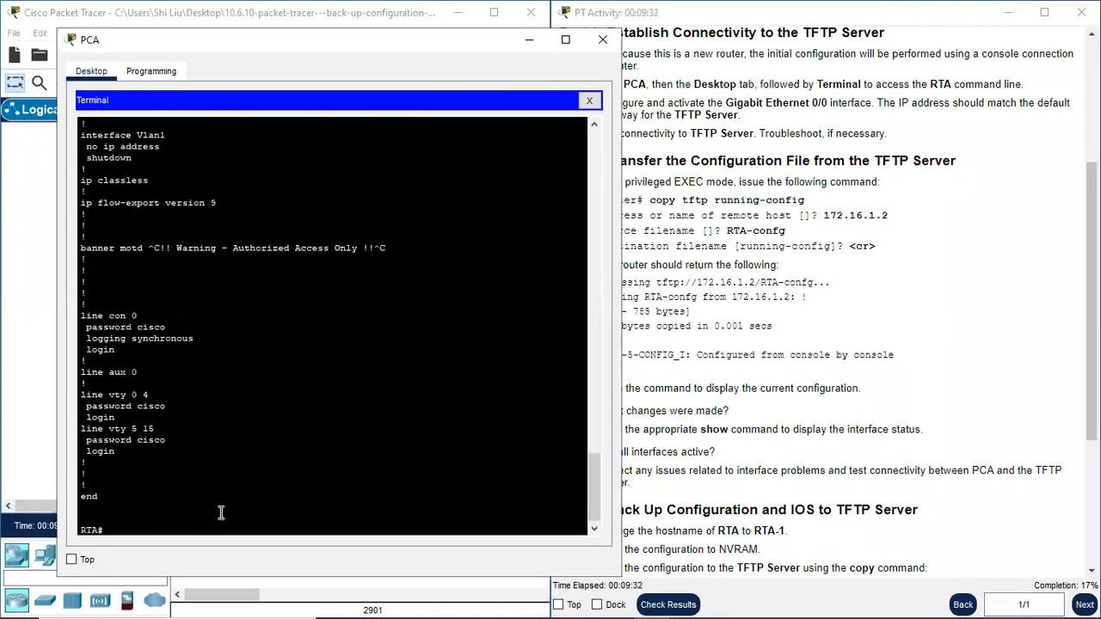
Display the interface summary with sh ip int brie and examine the status and protocol of GigabitEthernet0/0 and 0/1.
key(Return)
key(Return)
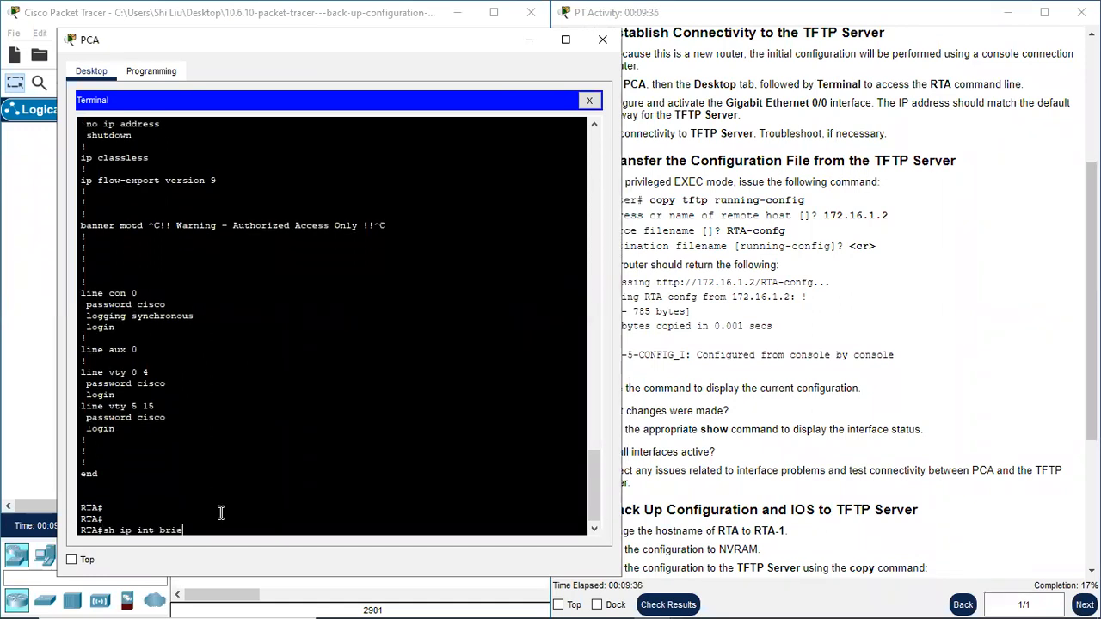
key(Return)
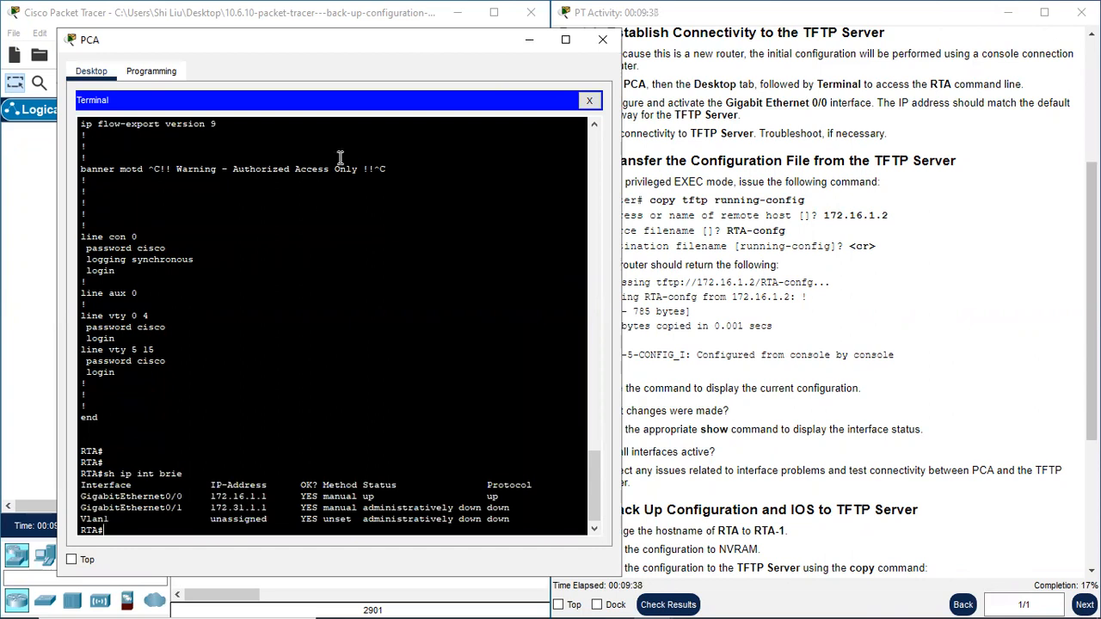
drag(414, 46, 371, 37)
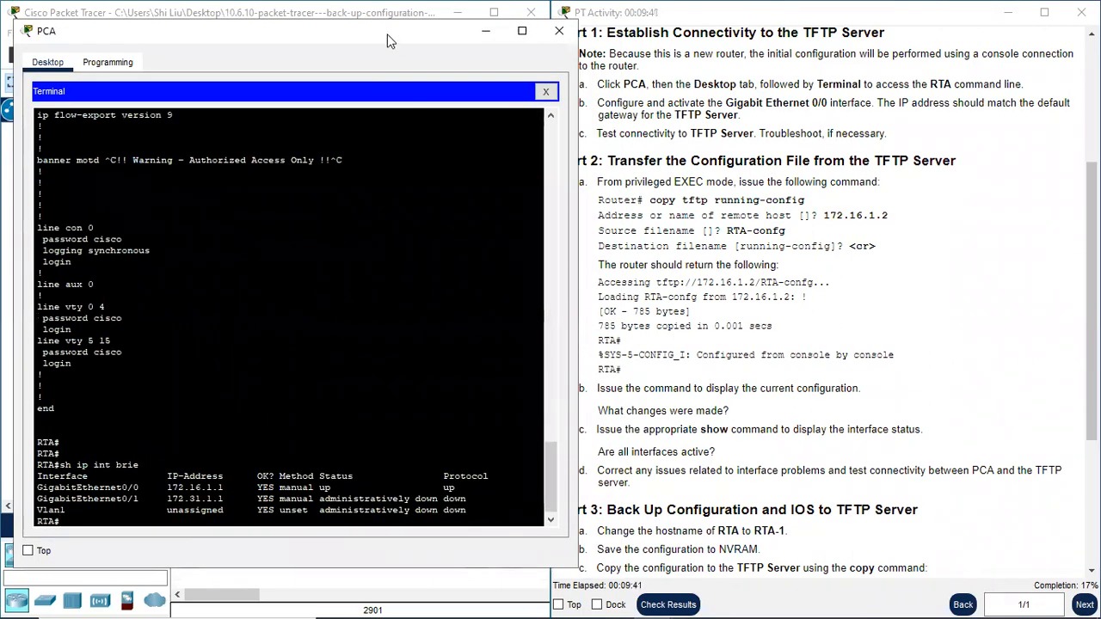
drag(387, 40, 368, 49)
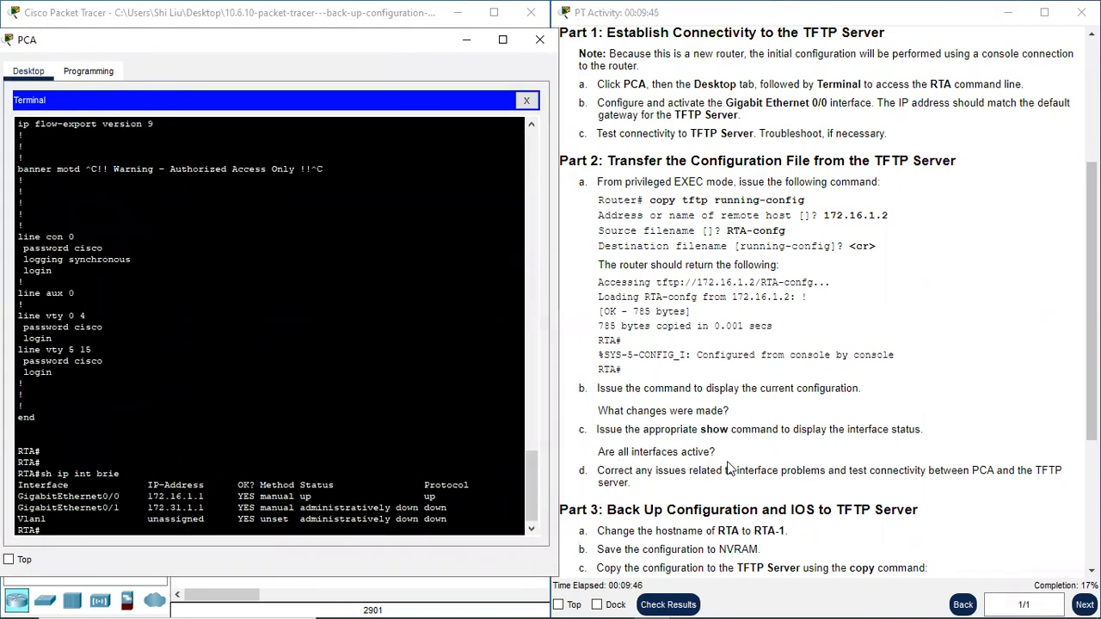
drag(75, 496, 496, 498)
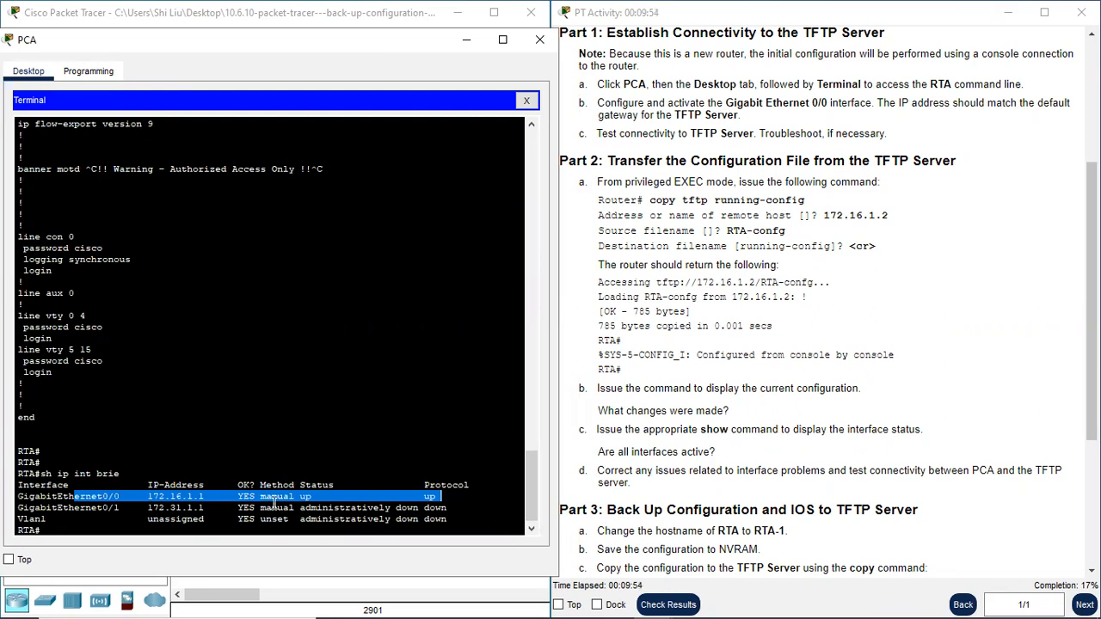
drag(68, 508, 210, 509)
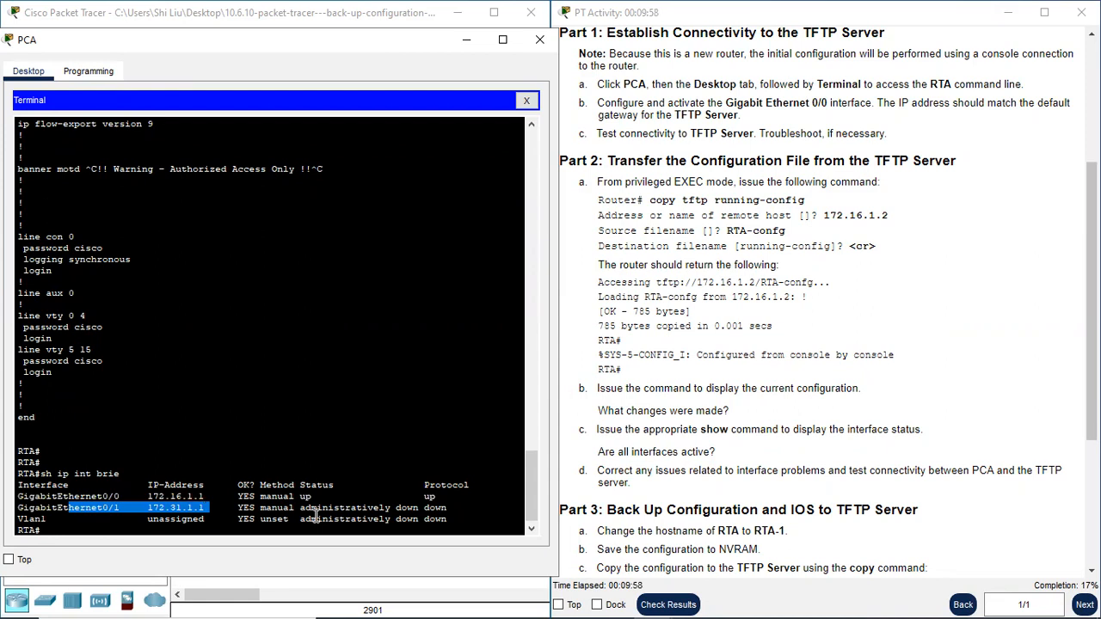
drag(300, 508, 479, 512)
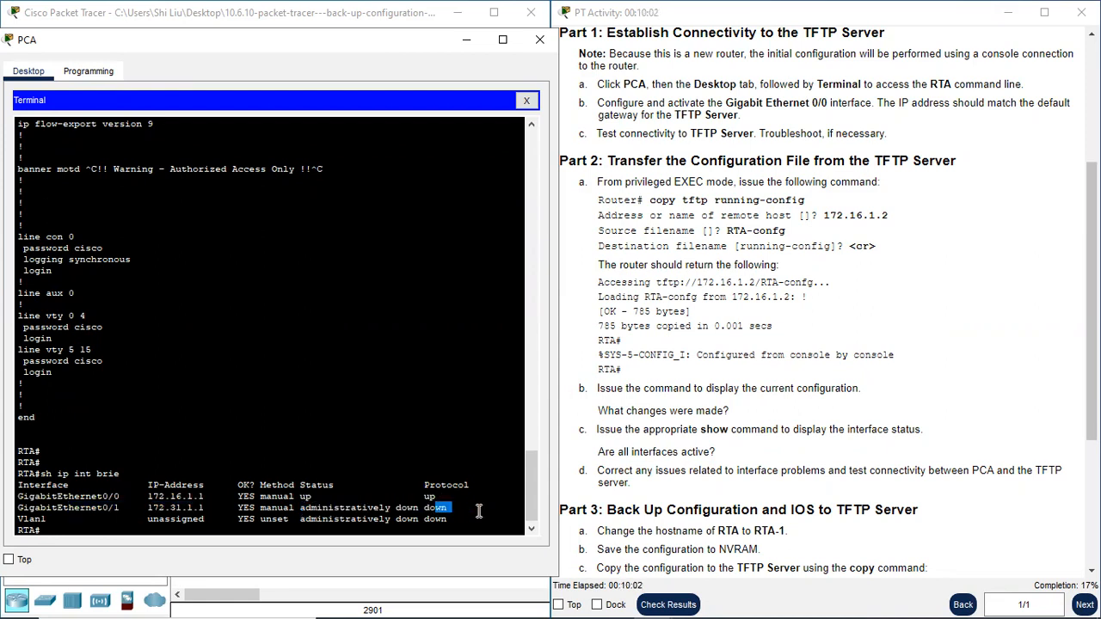
Go back to the GigabitEthernet0/1 section of the running configuration, examine its shutdown line, and compare it with the topology.
scroll(197, 273, up, 7)
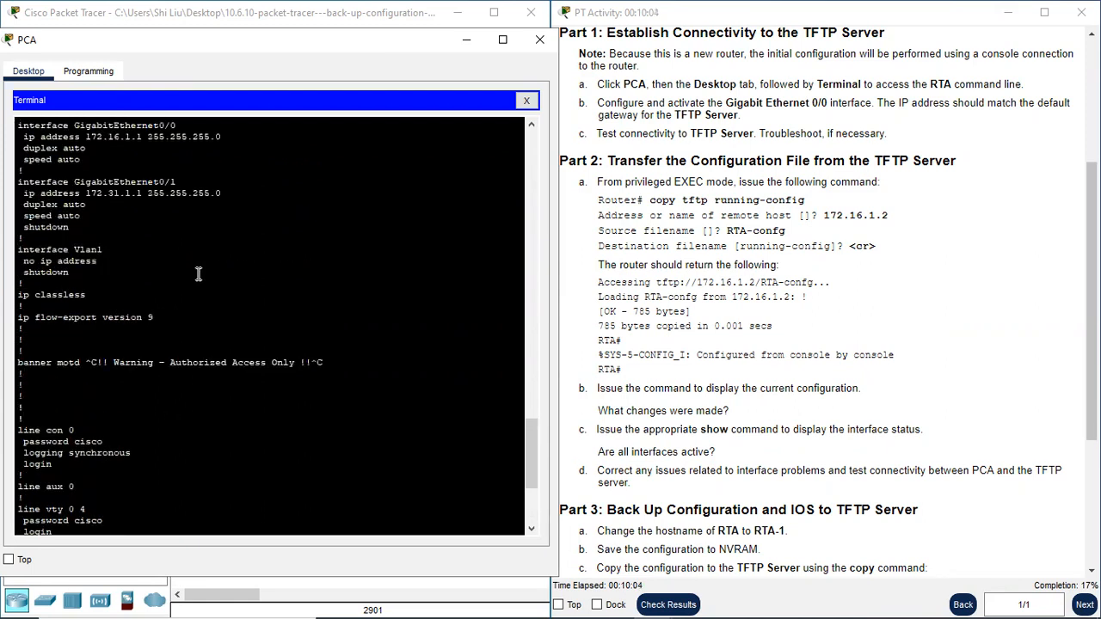
drag(103, 229, 183, 230)
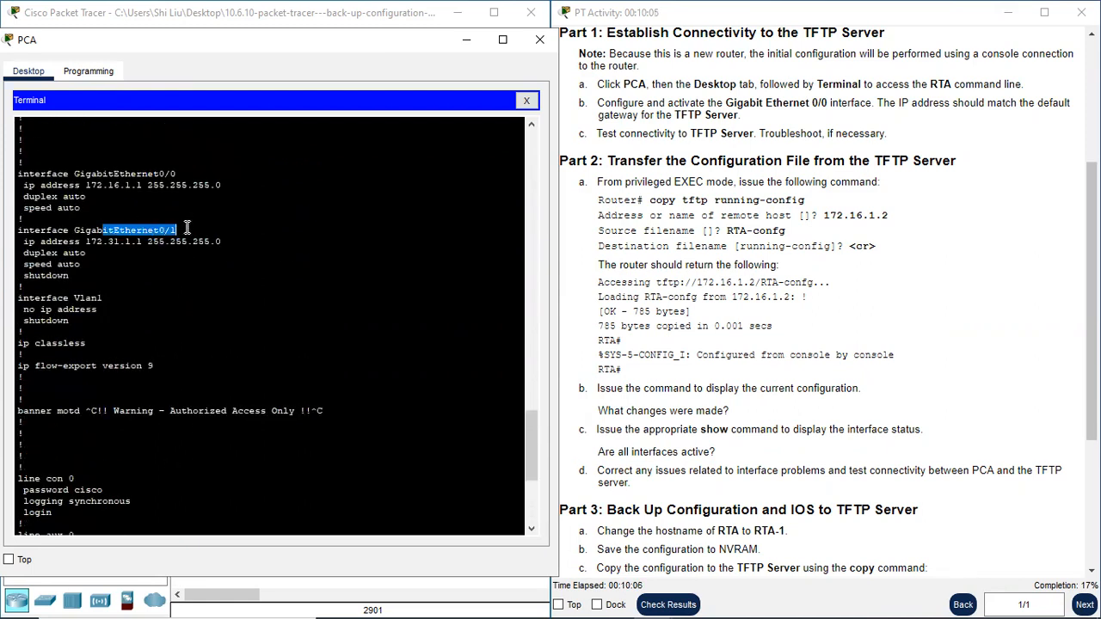
drag(82, 264, 28, 274)
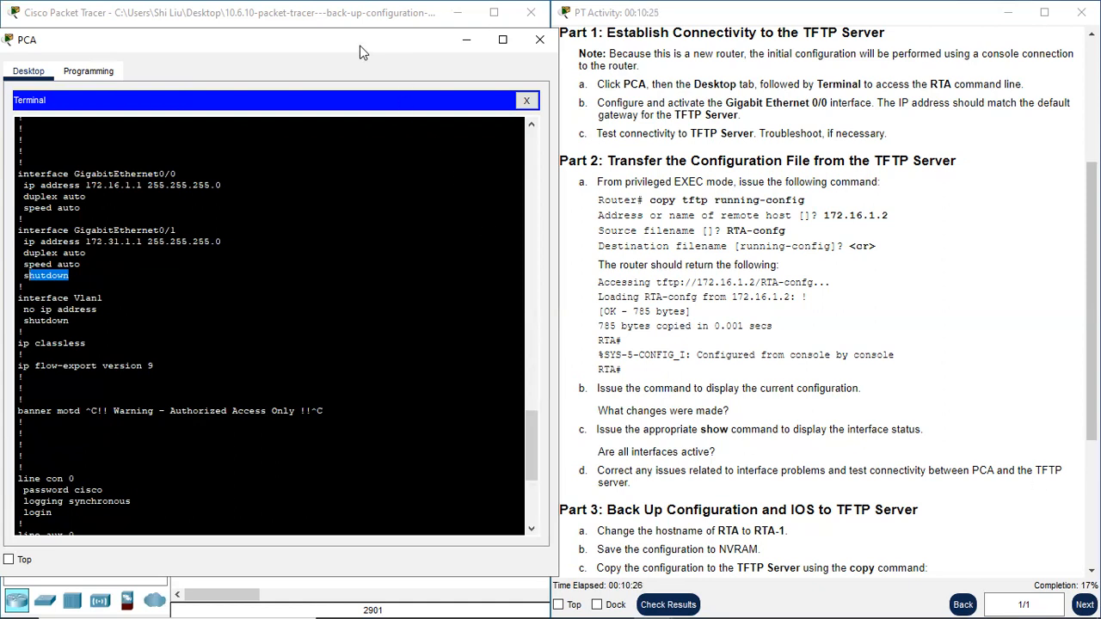
drag(368, 66, 847, 550)
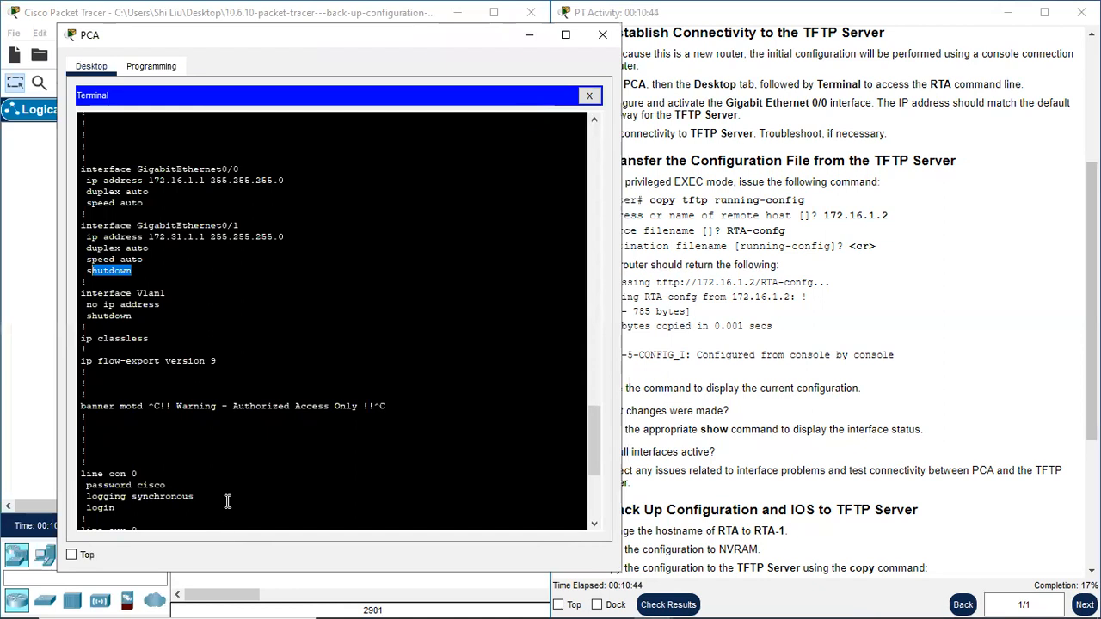
Activate RTA's GigabitEthernet0/1 with conf t, int g0/1 and no shut, and uncover the topology to check its links.
scroll(230, 515, down, 8)
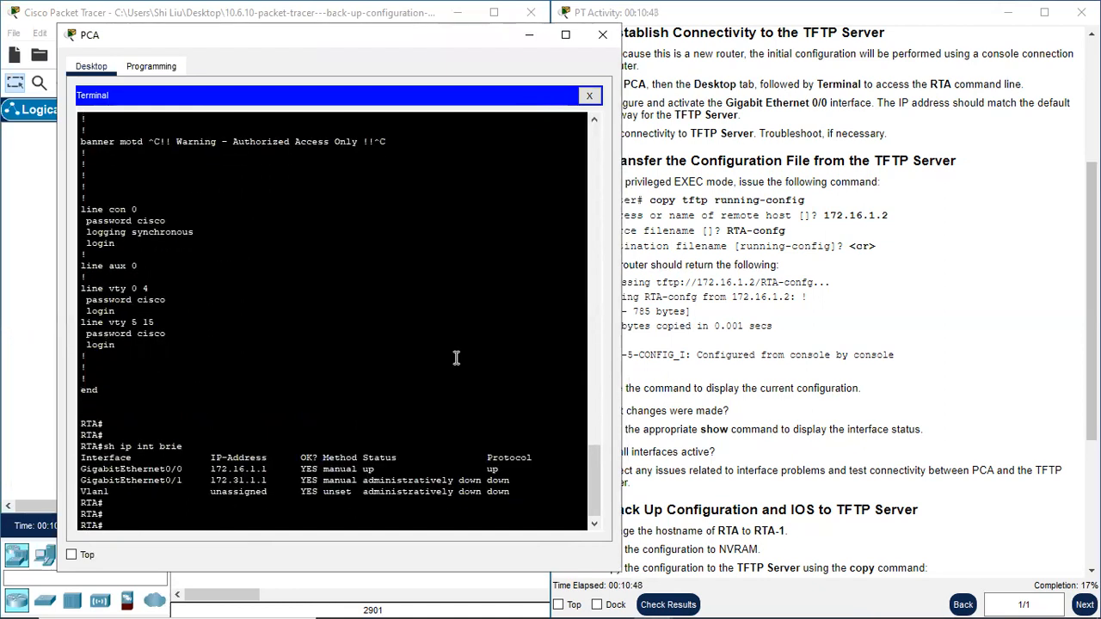
drag(363, 44, 478, 70)
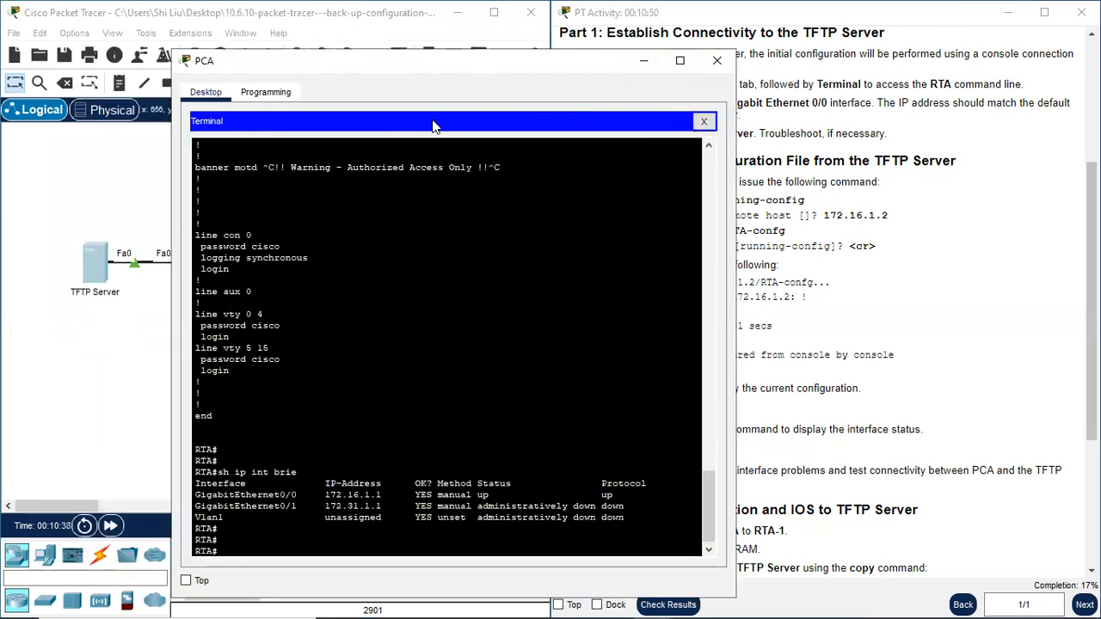
text(conf t)
key(Return)
text(int)
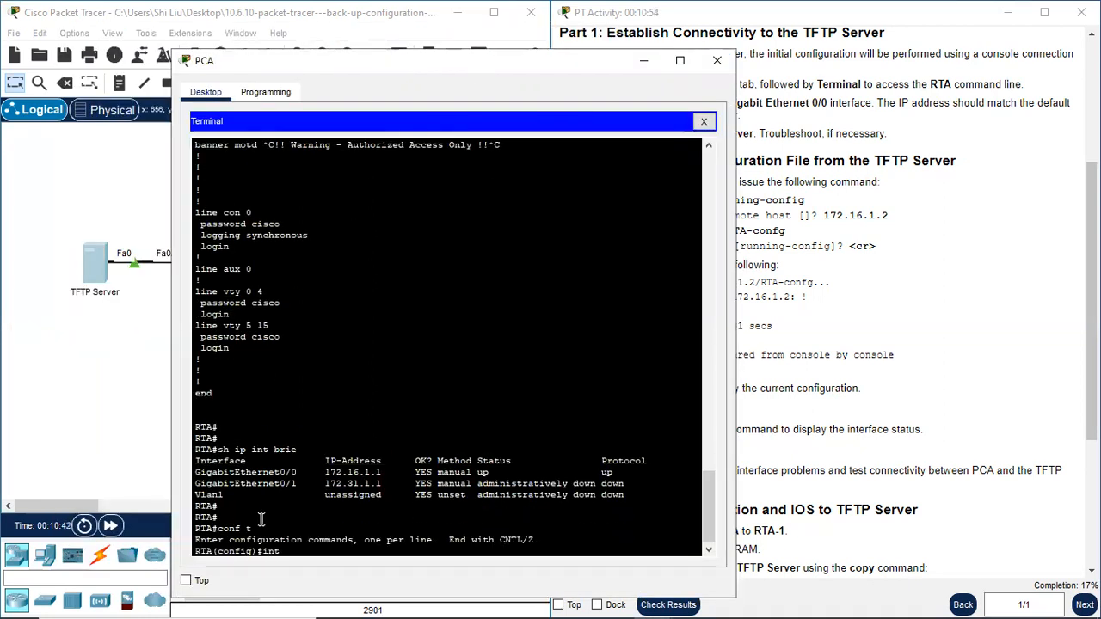
text( g0/1)
key(Return)
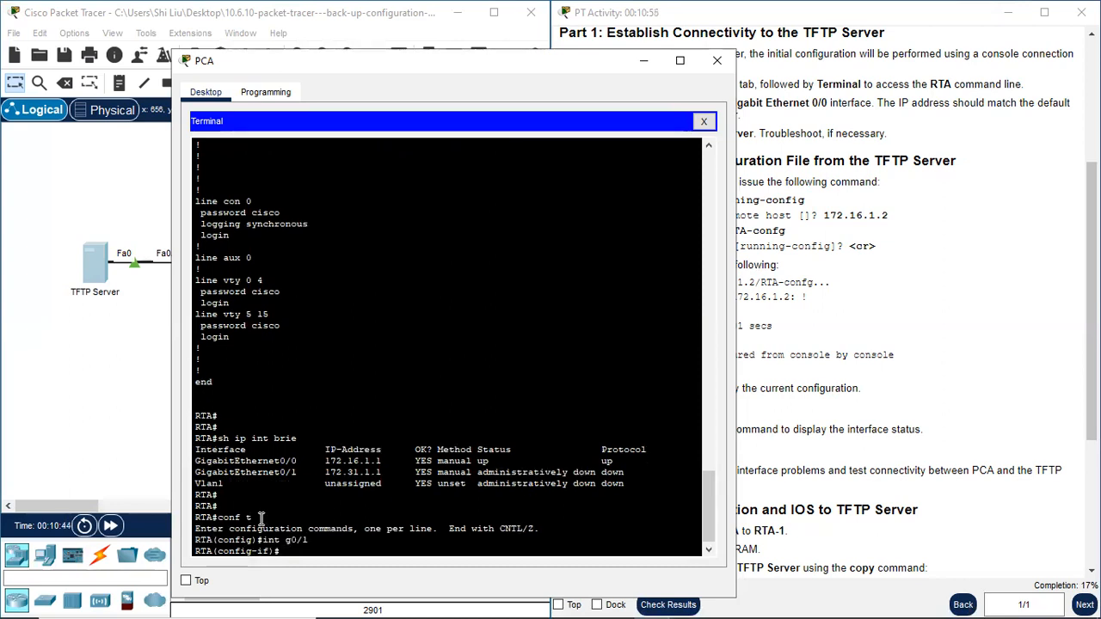
text(no shut)
key(Return)
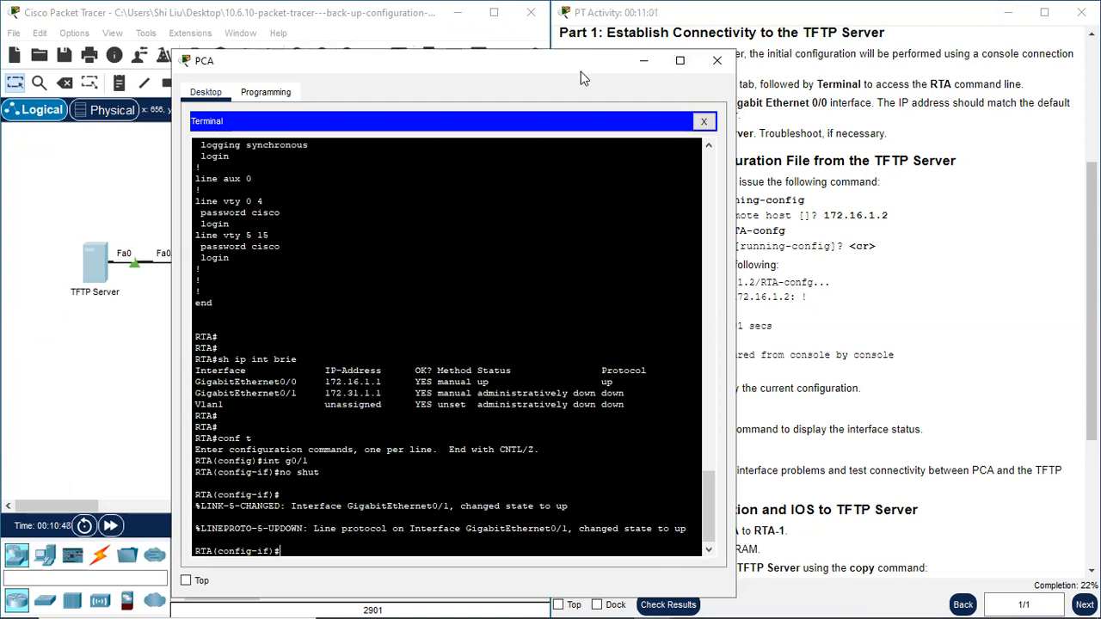
drag(581, 71, 929, 198)
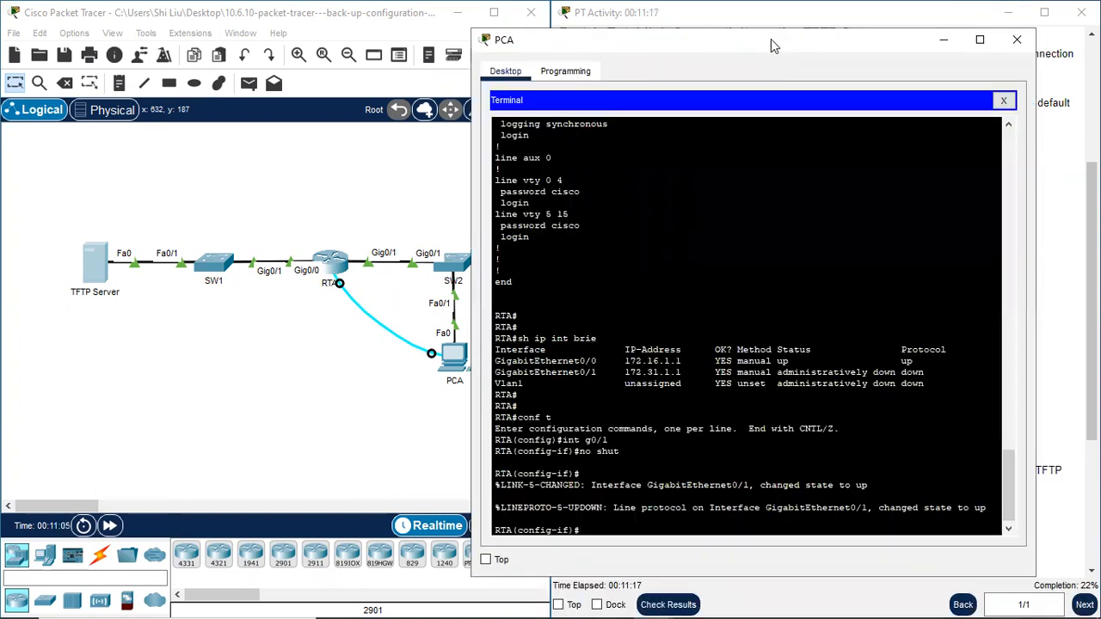
drag(770, 39, 761, 25)
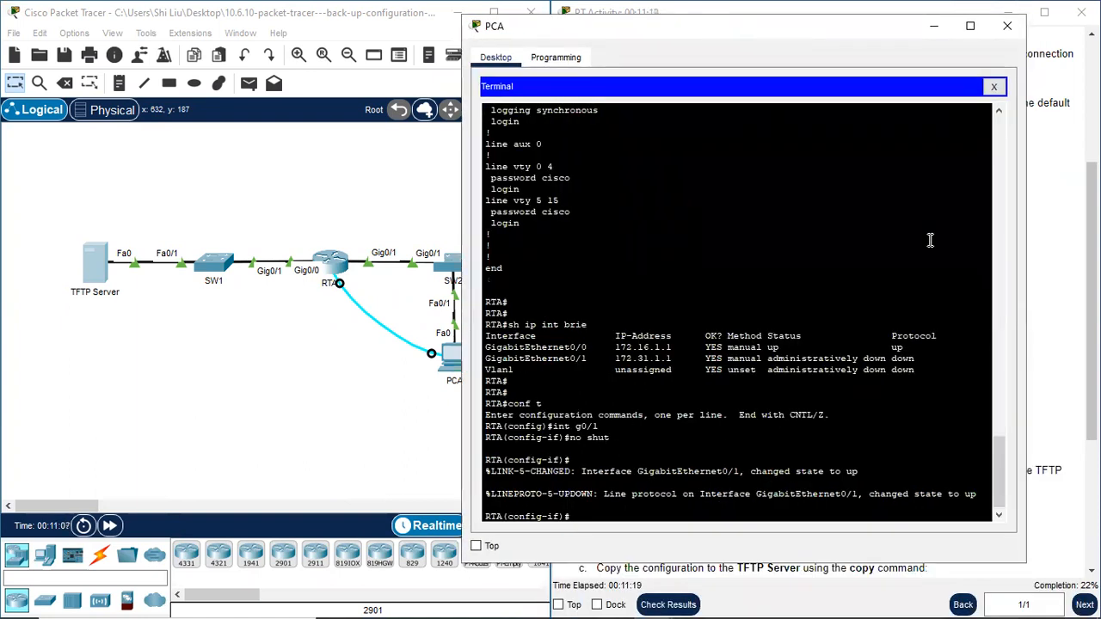
Test connectivity from PCA's Command Prompt to the TFTP Server with ping 172.16.1.2.
click(993, 86)
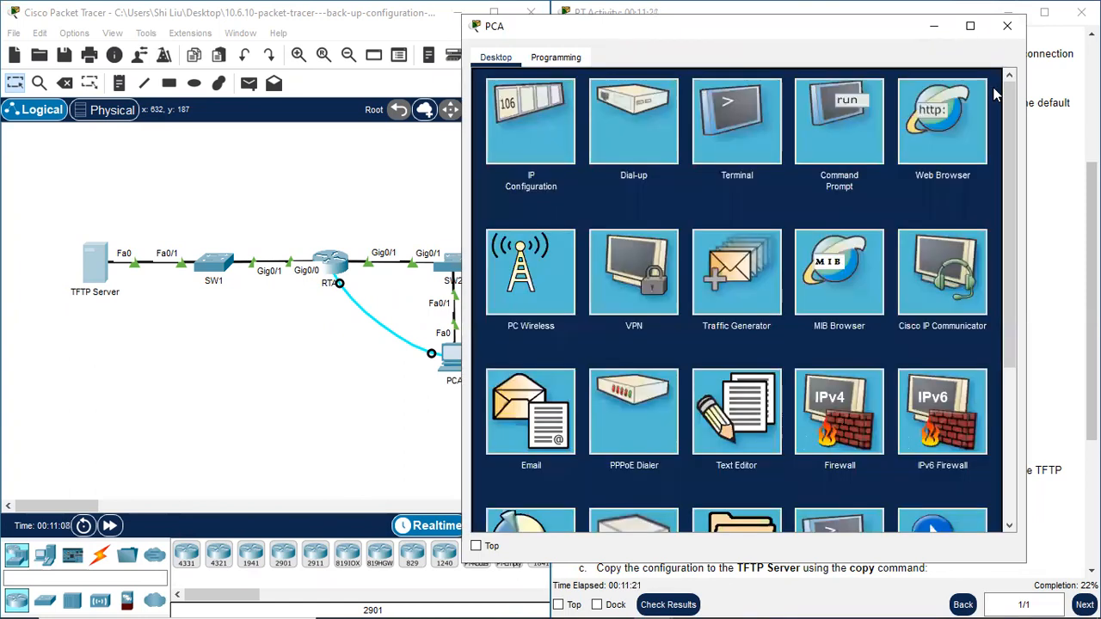
click(838, 129)
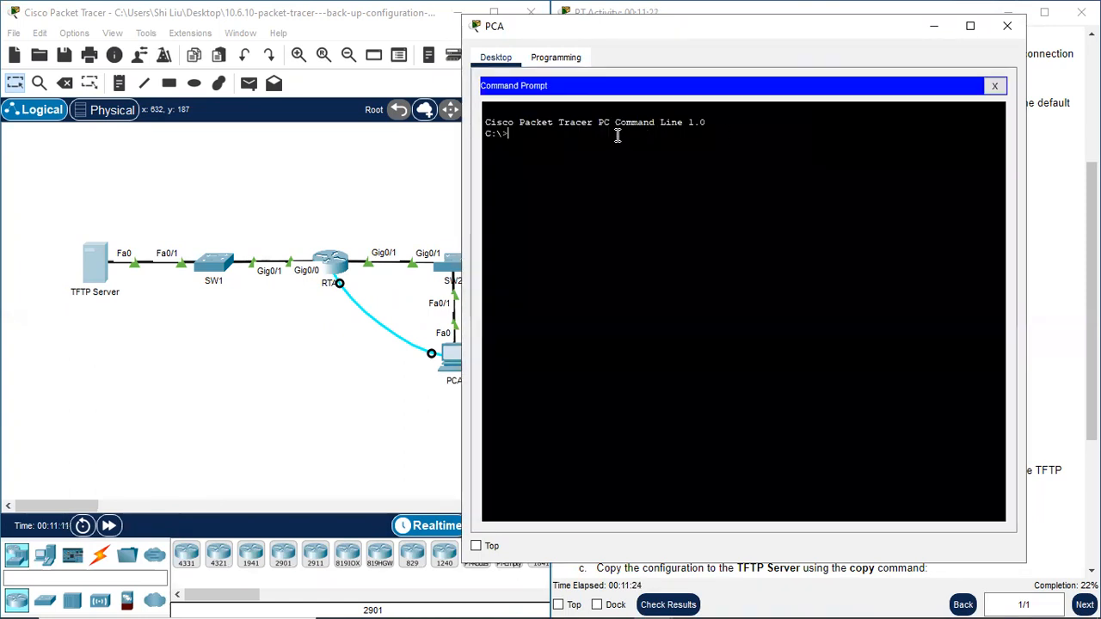
text(ping)
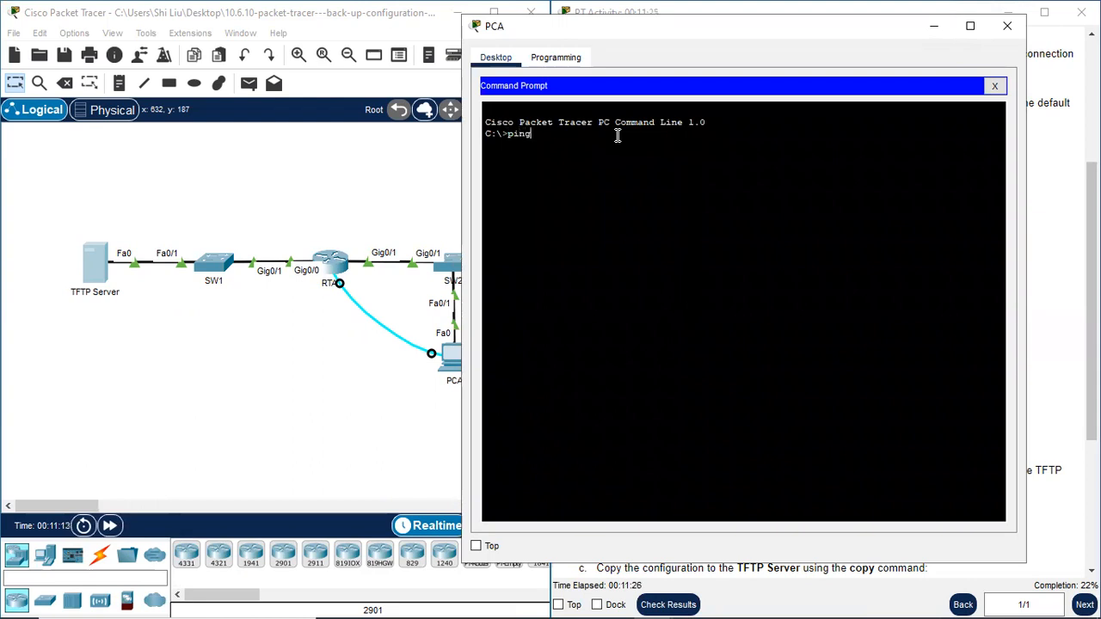
text( 172.16.1.2)
key(Return)
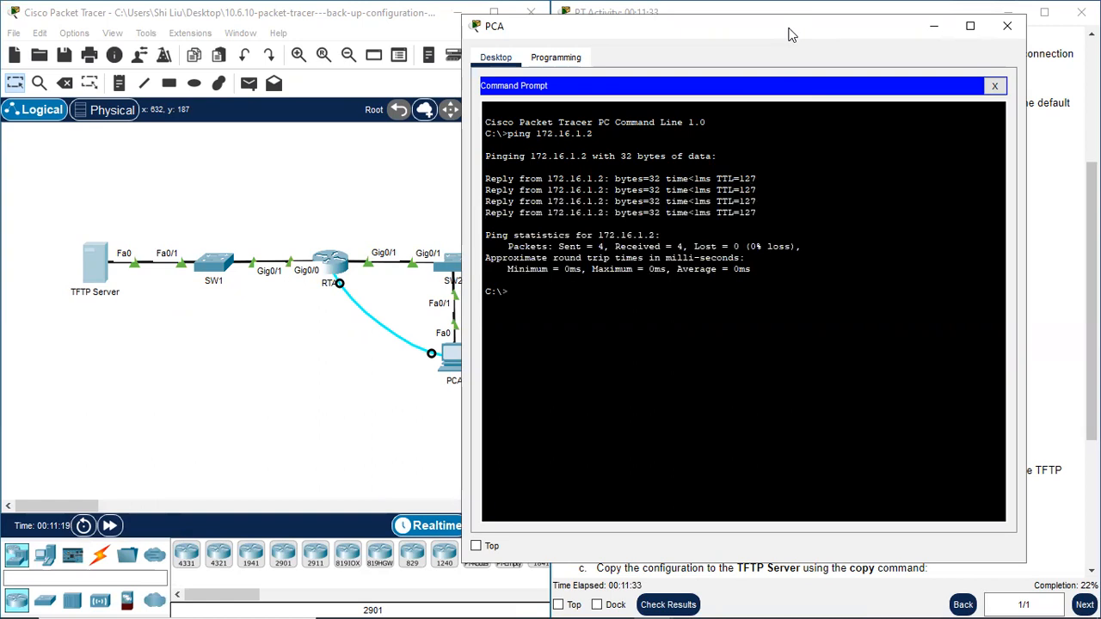
Uncover the activity instructions and read the Part 3 tasks for backing up the configuration and IOS.
drag(791, 35, 324, 72)
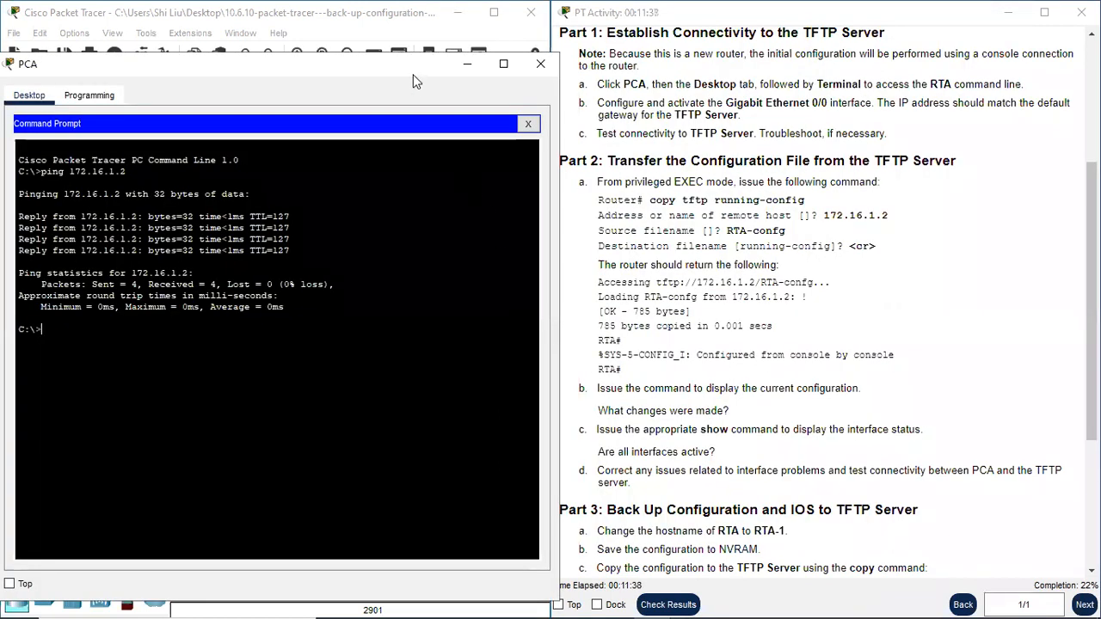
drag(411, 76, 389, 69)
scroll(682, 286, down, 5)
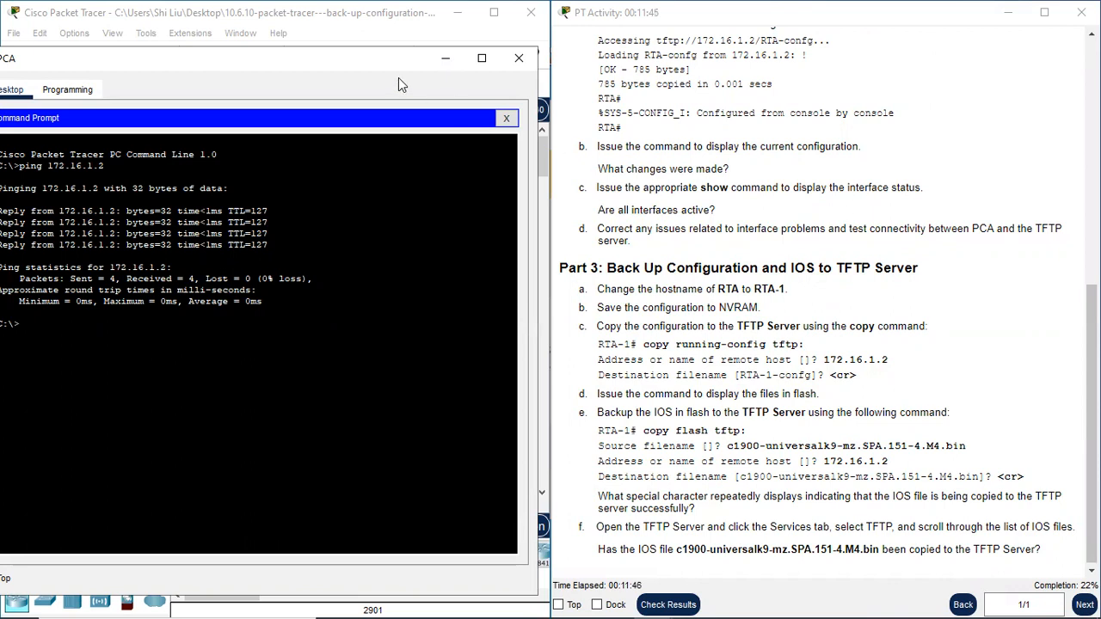
drag(377, 60, 394, 55)
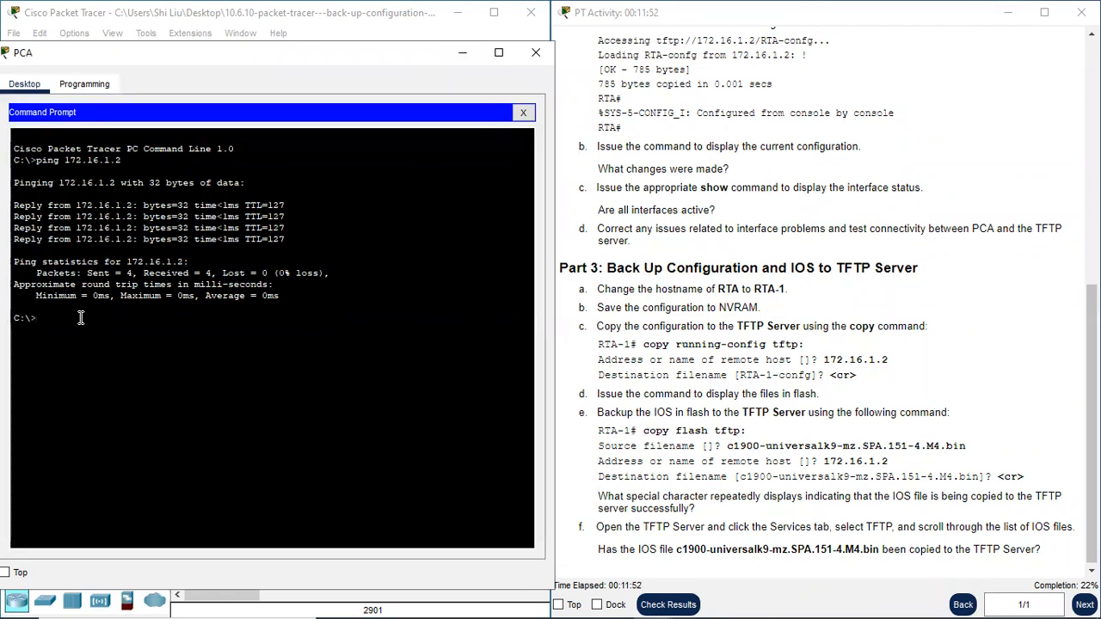
Return to the RTA terminal on PCA, exit interface configuration mode, and change the router's hostname to RTA-1.
click(524, 114)
click(301, 148)
click(497, 265)
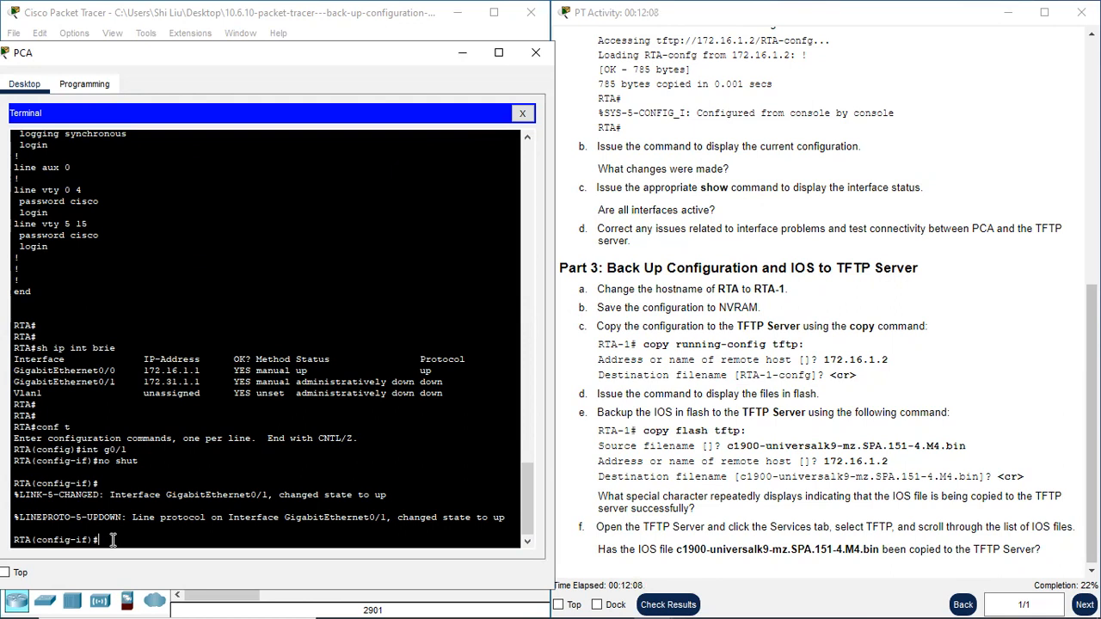
text(exi)
key(Return)
text(hot)
key(BackSpace)
text(stname)
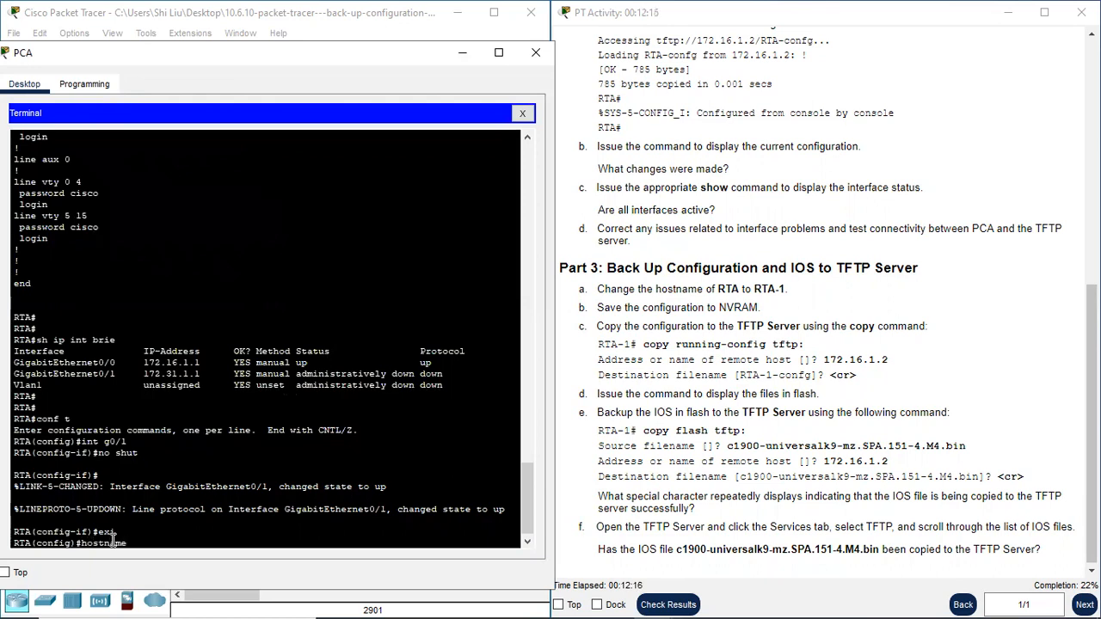
text( RTA-1)
key(Return)
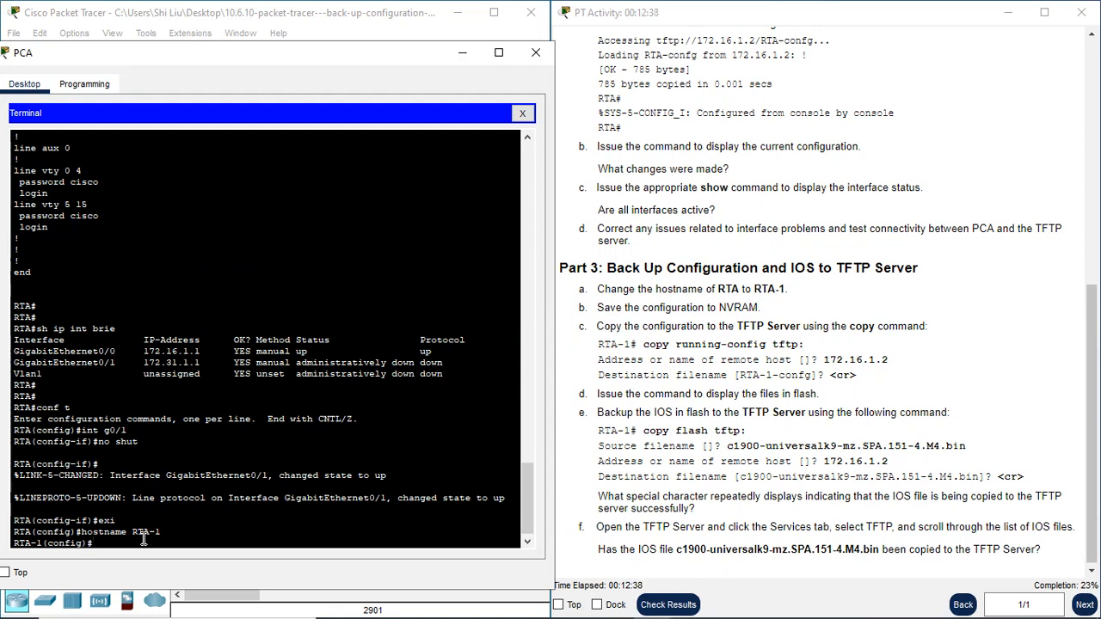
End configuration mode and save the configuration to NVRAM with copy run star, accepting the default destination filename startup-config.
text(end)
key(Return)
key(Return)
key(Return)
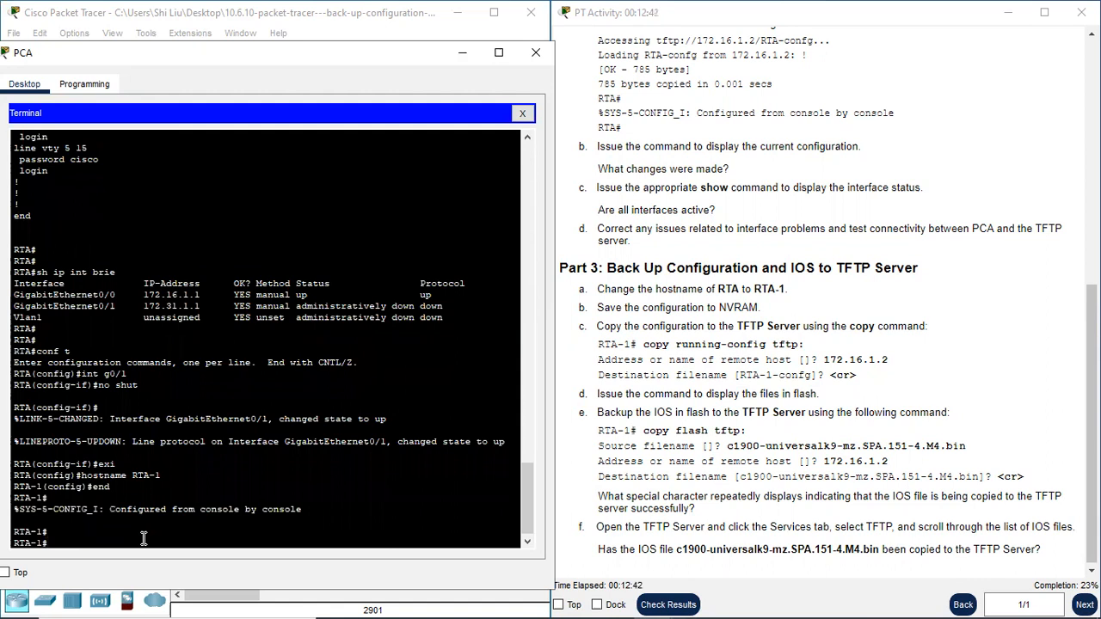
text(copy run star)
key(Return)
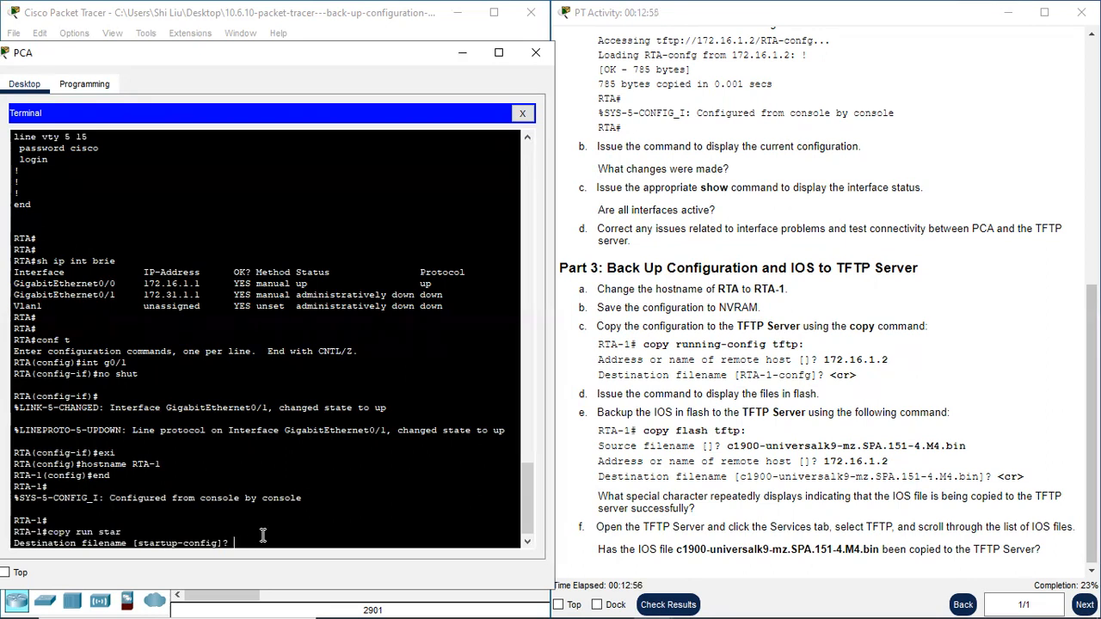
key(Return)
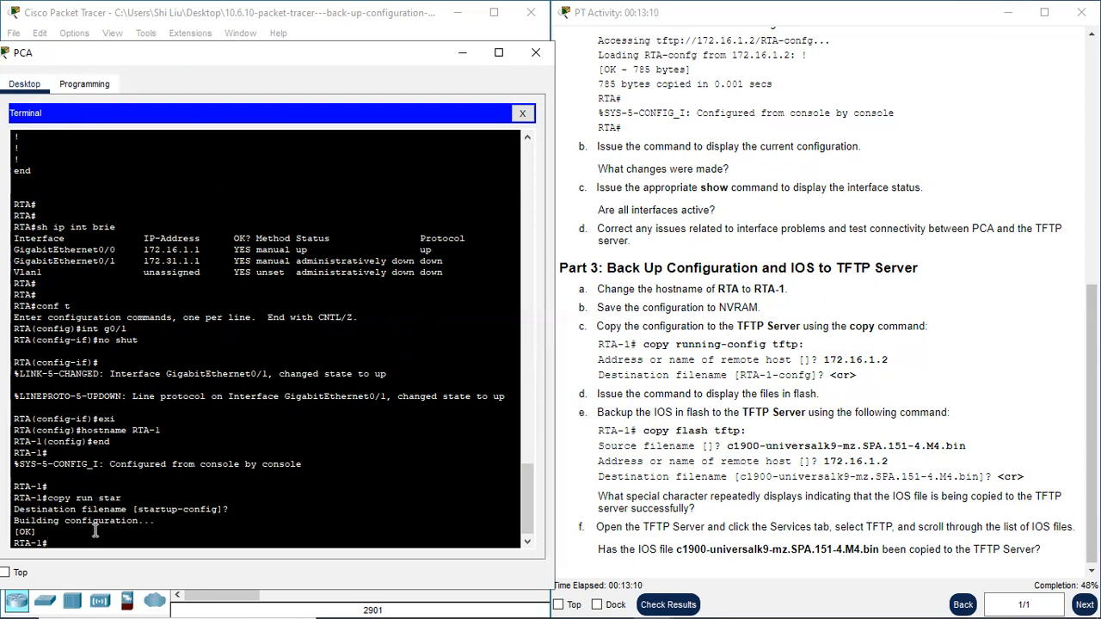
Back up the running configuration with copy run tftp: to remote host 172.16.1.2, accepting the default destination filename RTA-1-confg.
scroll(198, 498, down, 1)
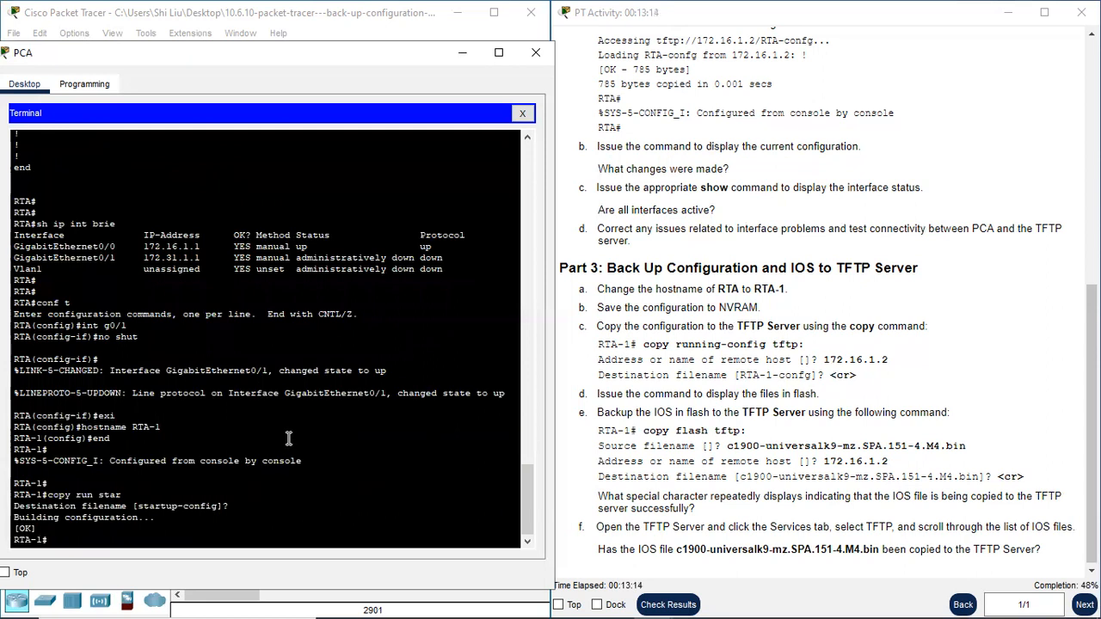
text(copy run tftp:)
key(Return)
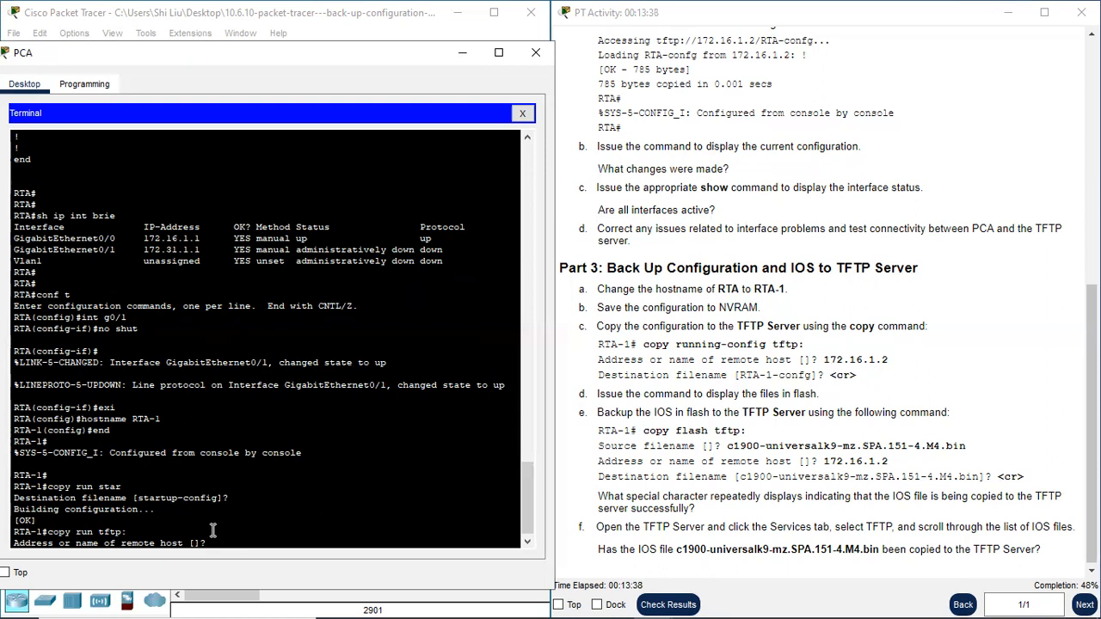
text(172.16.1.2)
key(Return)
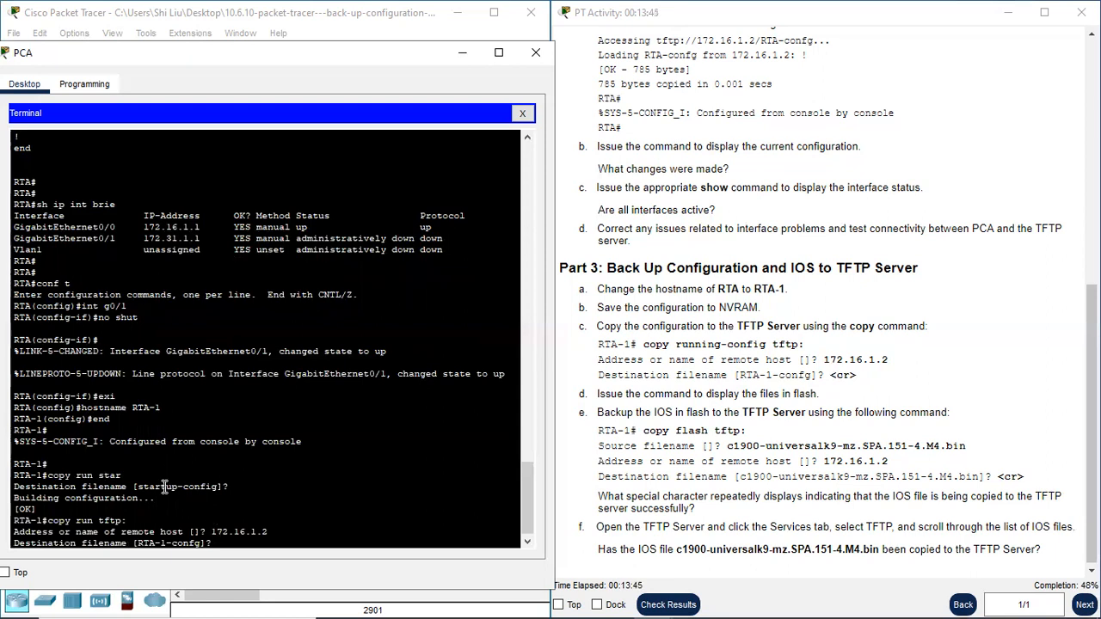
scroll(201, 512, down, 1)
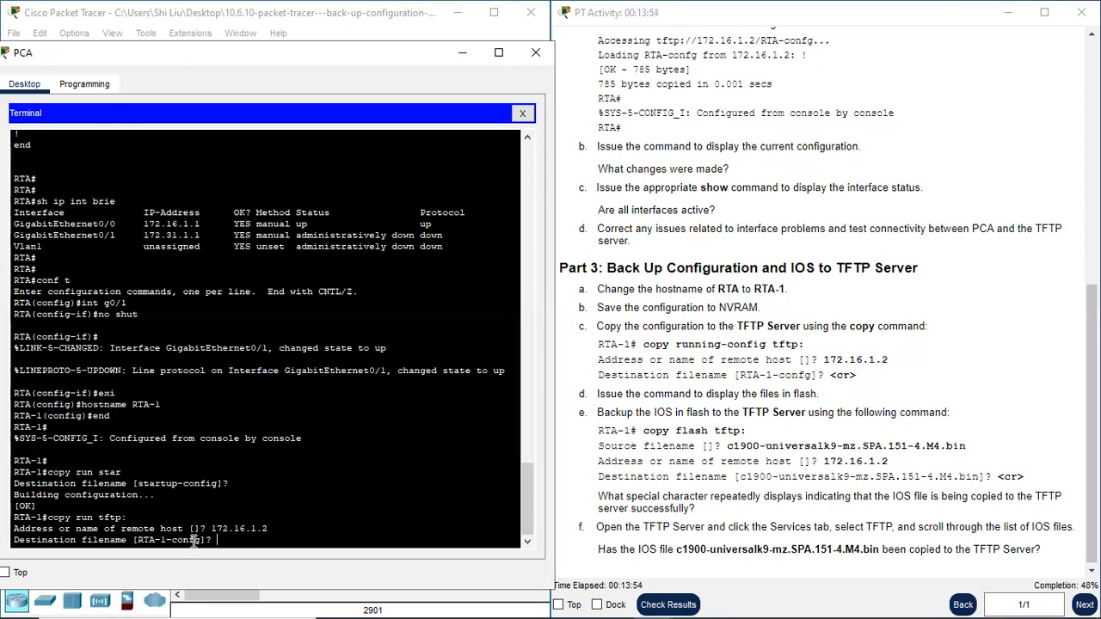
key(Return)
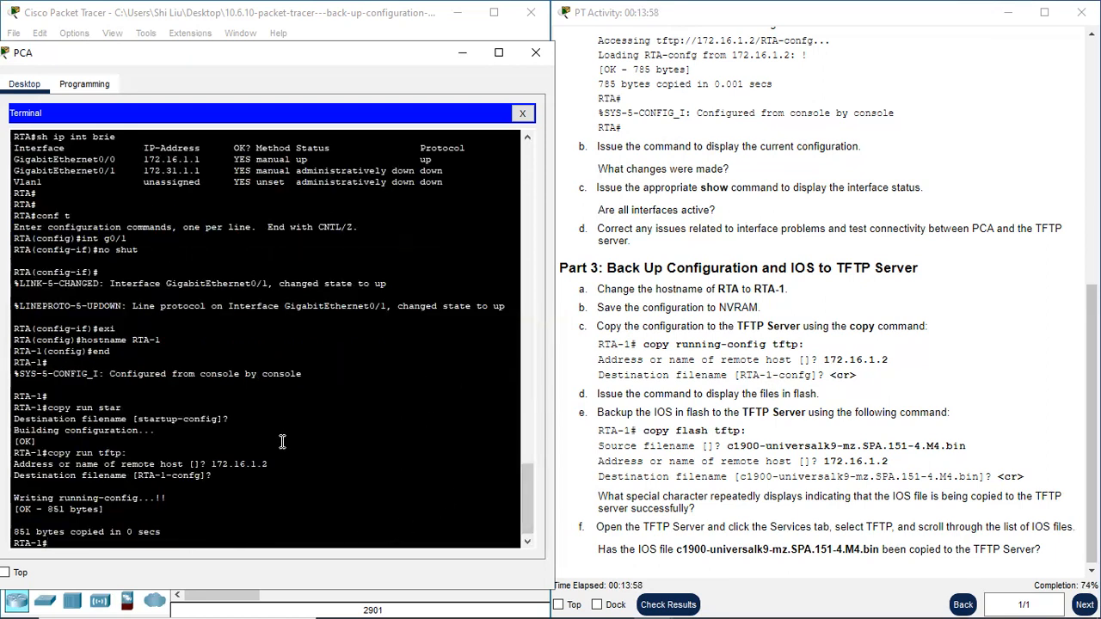
List the files in RTA-1's flash with dir and read the instruction for backing up the IOS to the TFTP Server.
key(Return)
key(Return)
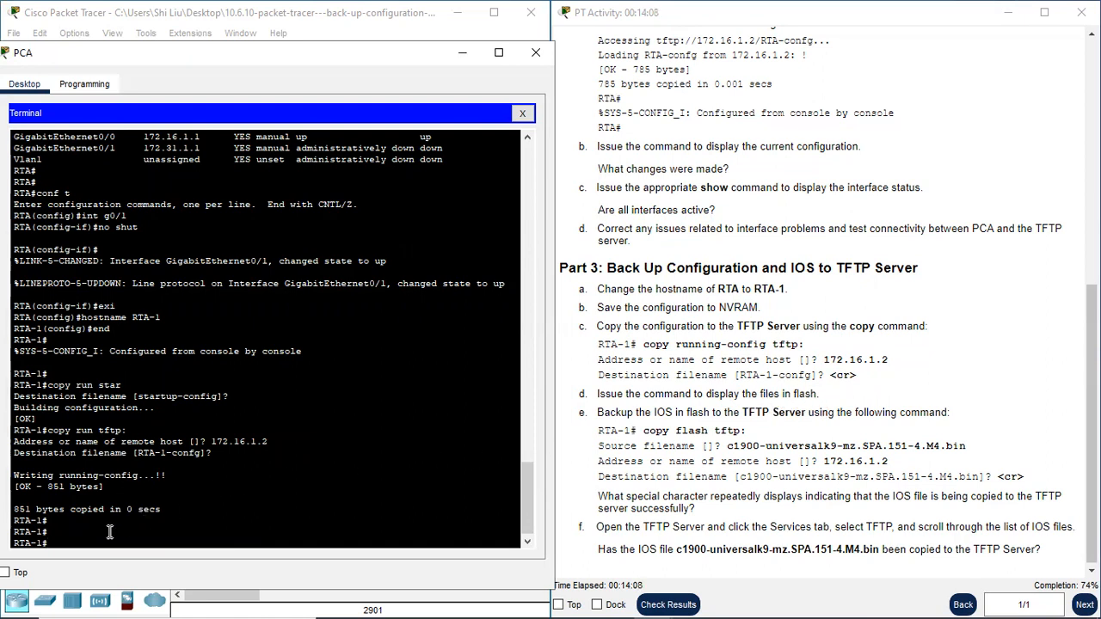
key(Return)
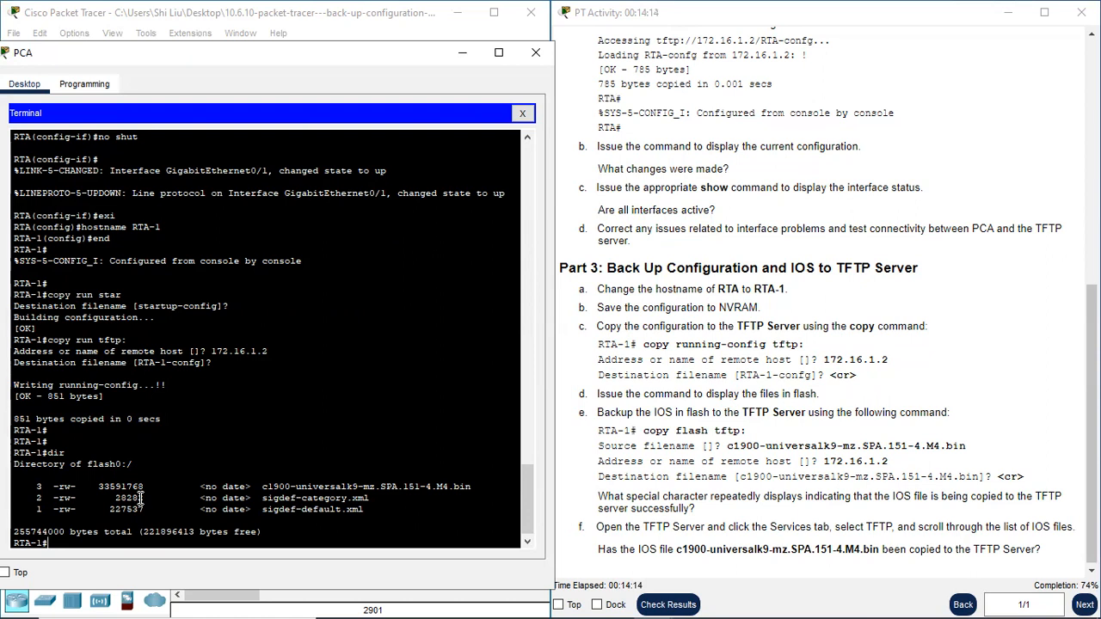
drag(53, 486, 378, 513)
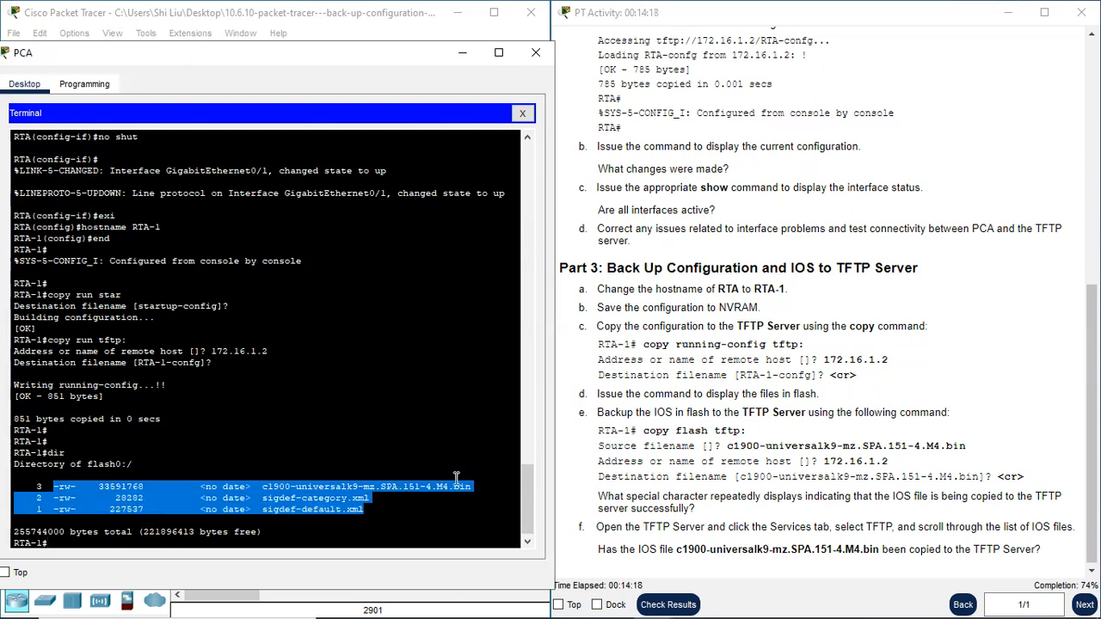
scroll(658, 418, down, 1)
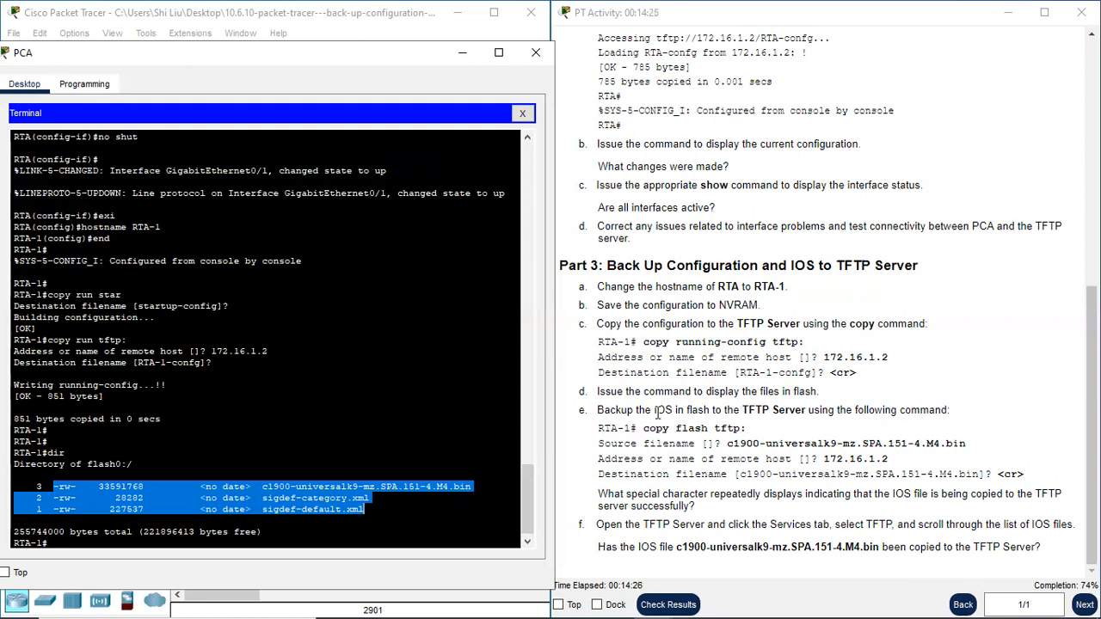
drag(653, 410, 676, 411)
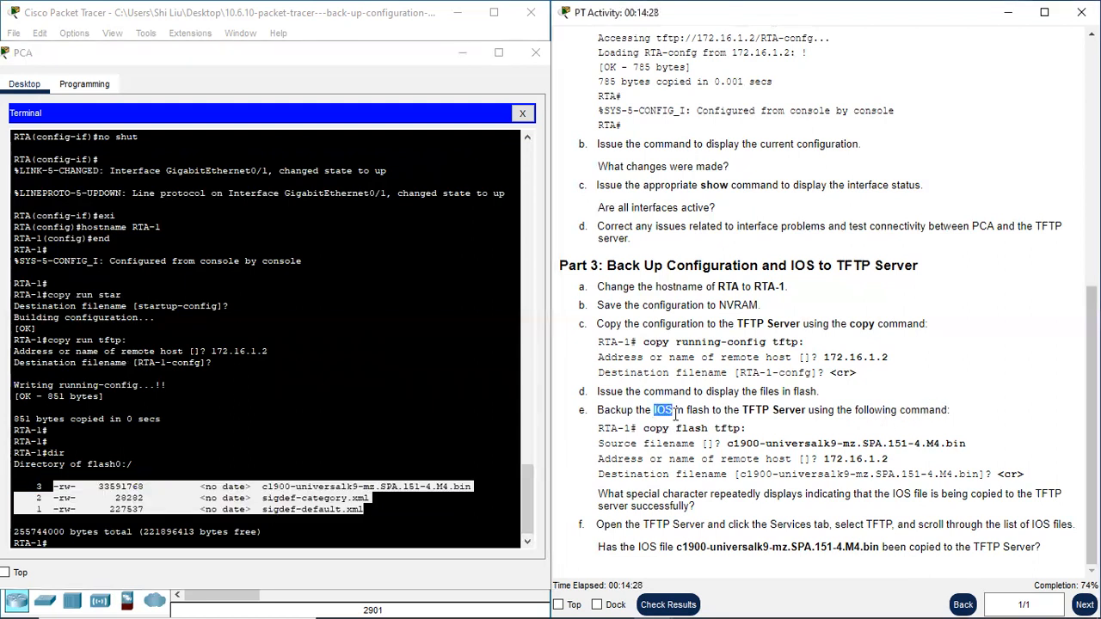
click(674, 411)
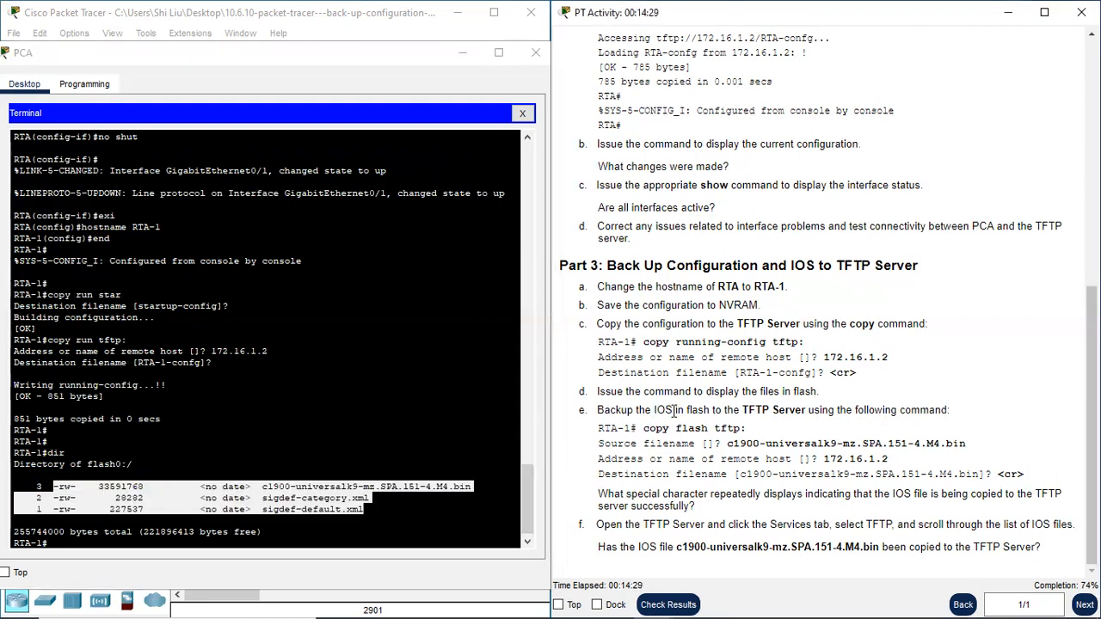
Copy the IOS image filename c1900-universalk9-mz.SPA.151-4.M4.bin from the flash listing to the clipboard.
click(345, 486)
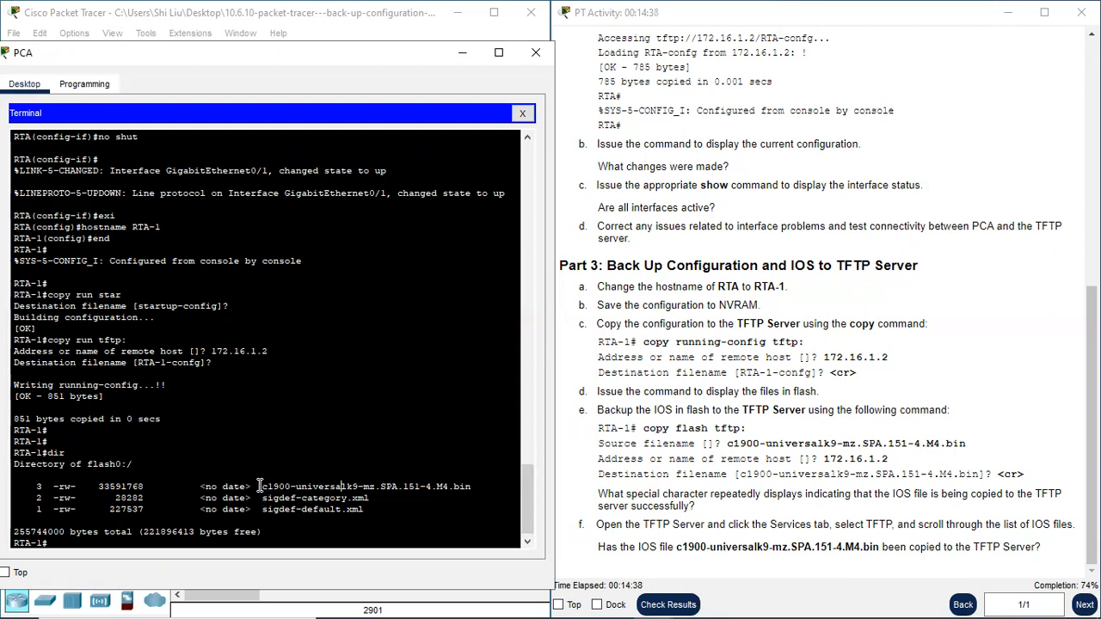
drag(257, 486, 479, 487)
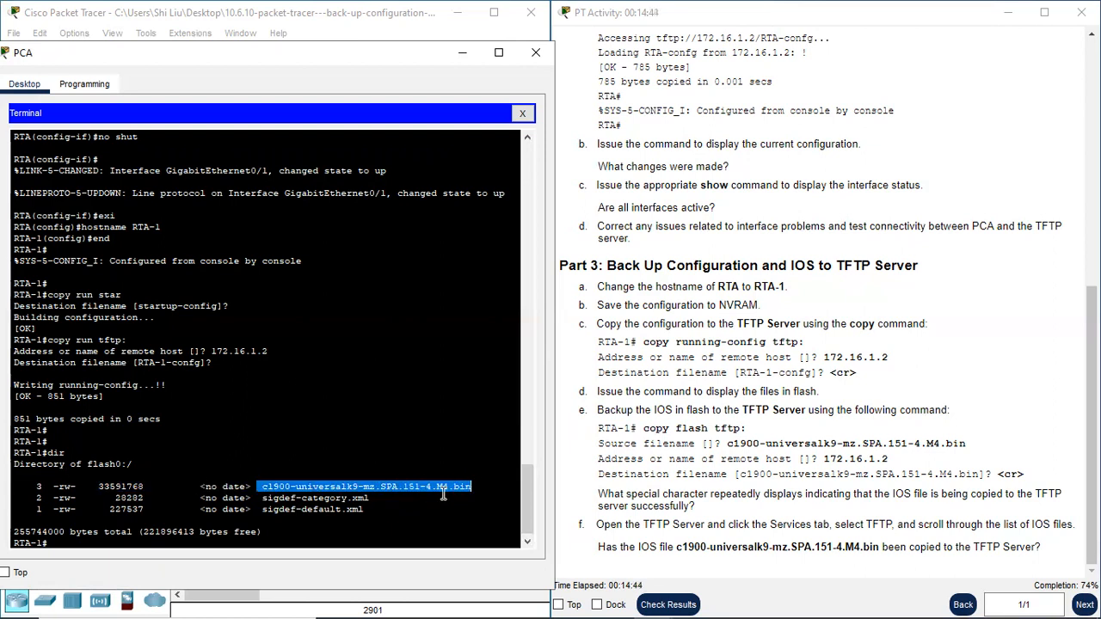
drag(473, 486, 404, 488)
drag(471, 487, 264, 487)
right_click(372, 487)
click(412, 500)
click(228, 539)
Start copy flash tftp: on RTA-1 and supply c1900-universalk9-mz.SPA.151-4.M4.bin as the source filename.
key(Return)
key(Return)
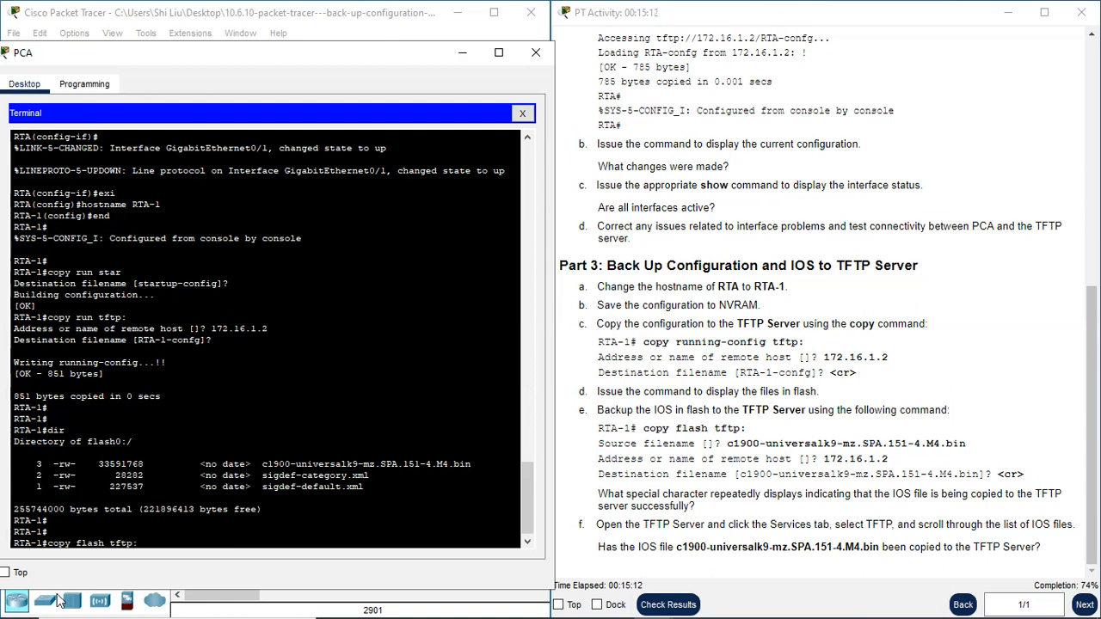
key(Return)
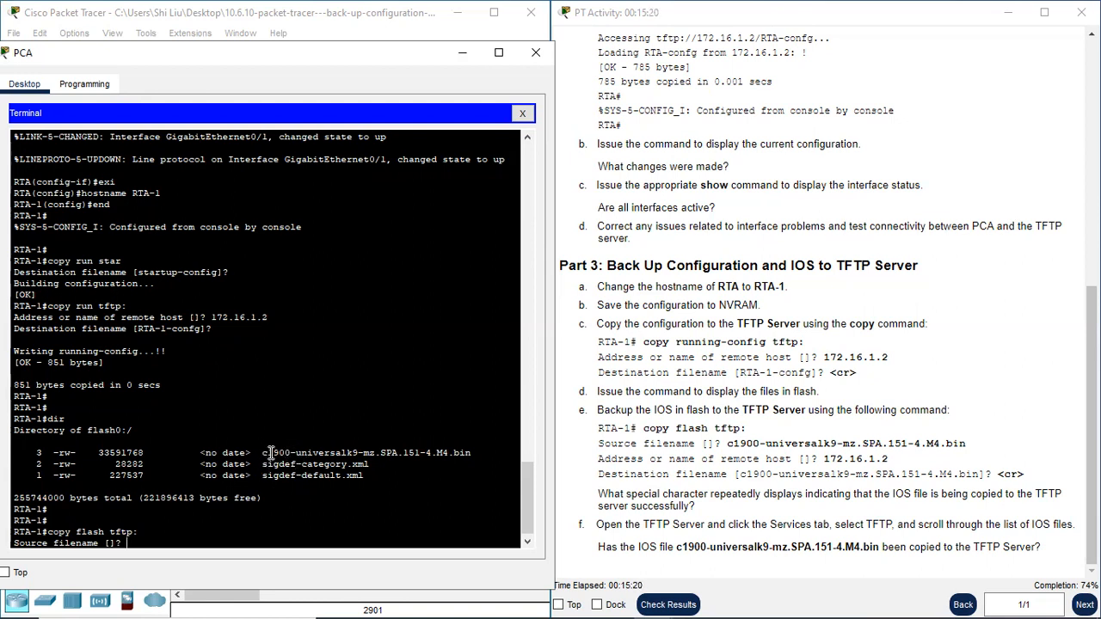
drag(262, 453, 472, 454)
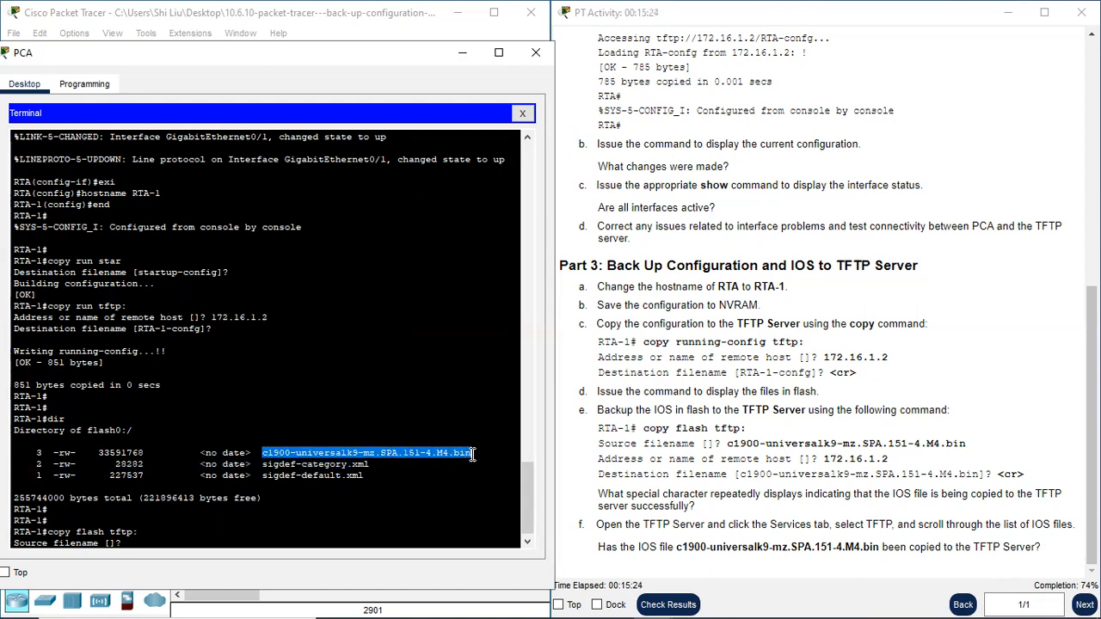
click(74, 542)
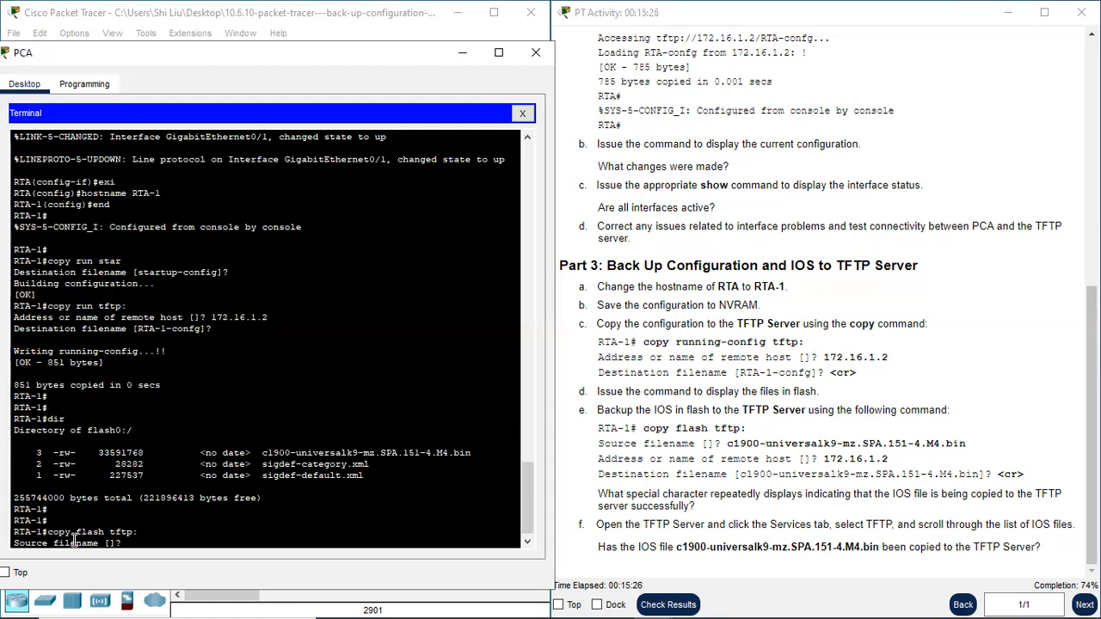
right_click(138, 548)
click(176, 573)
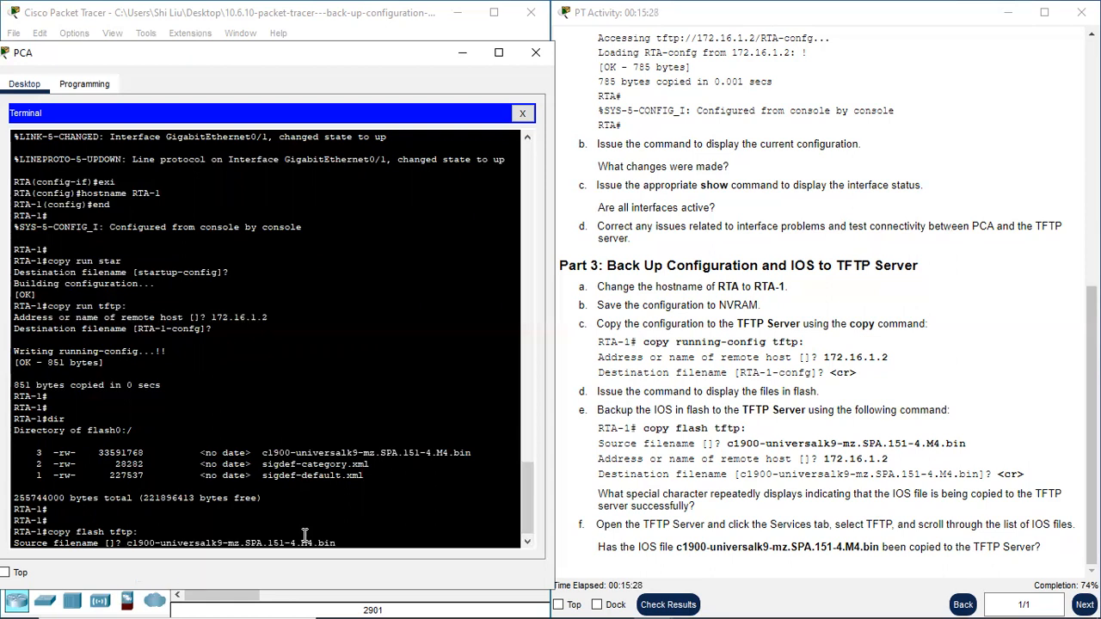
key(Return)
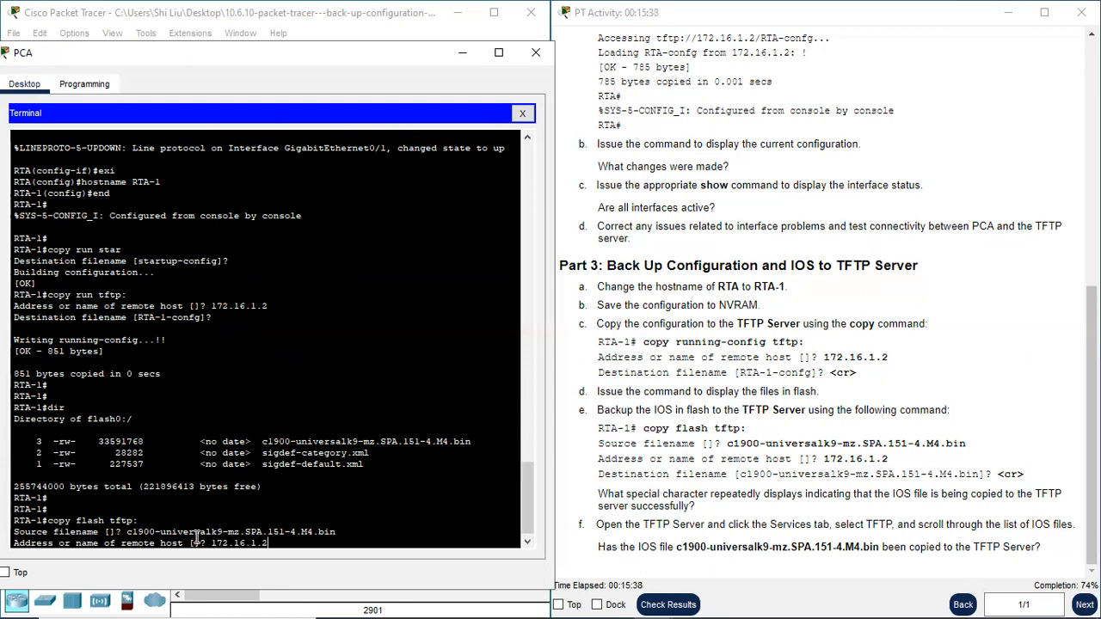
Give 172.16.1.2 as the remote host for the IOS copy and accept the default destination filename.
key(Return)
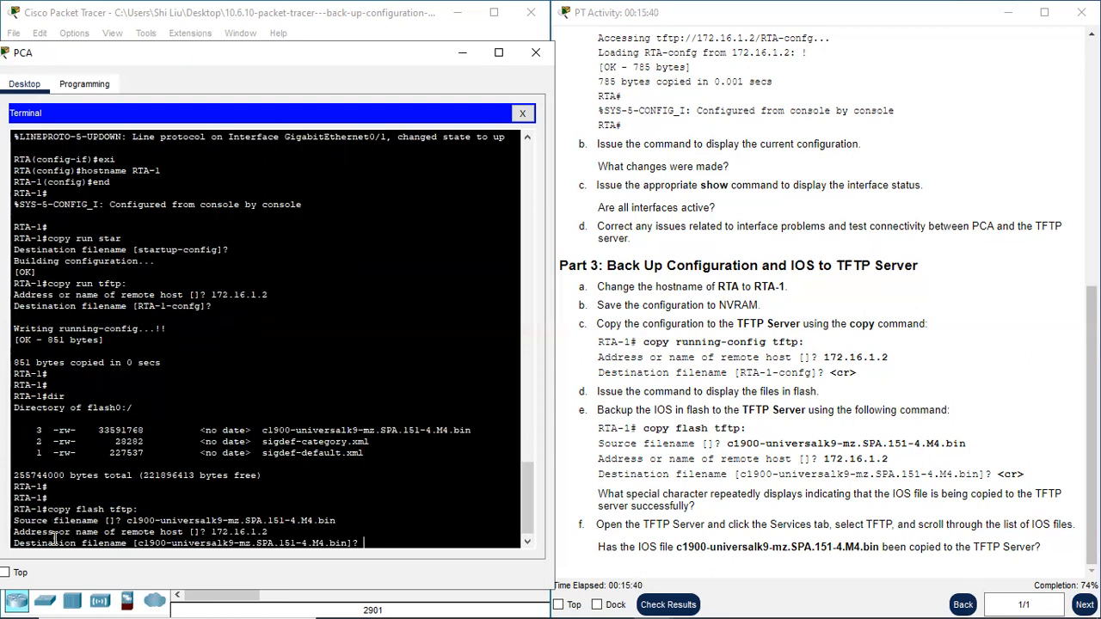
drag(138, 542, 350, 540)
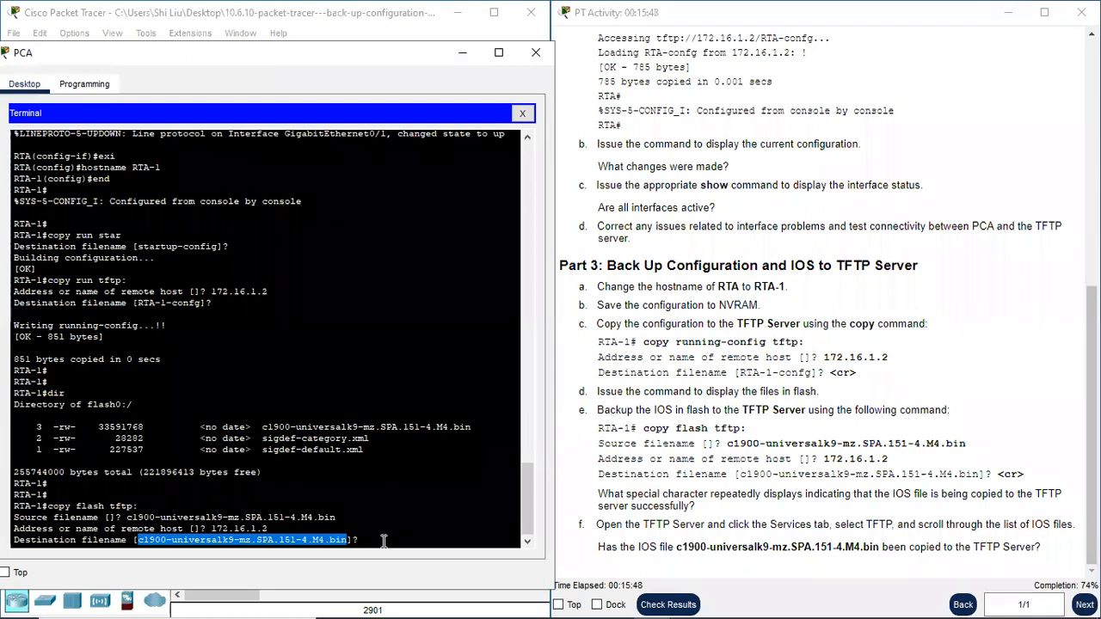
click(383, 540)
key(Return)
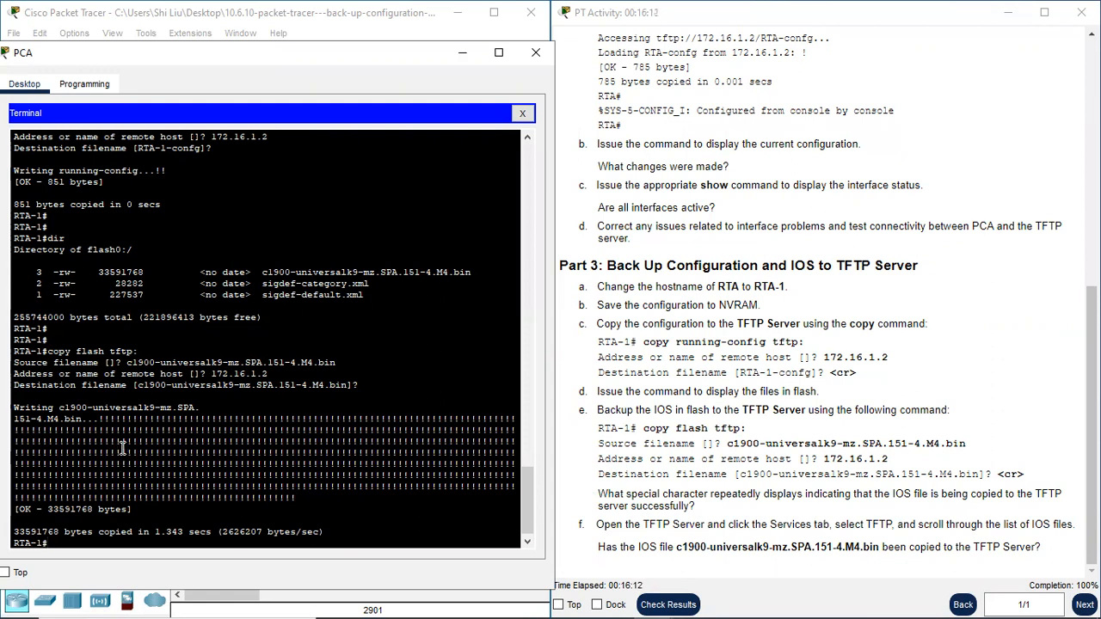
Examine the special character repeated in the IOS copy output and reread the Part 3 backup instructions.
drag(103, 420, 111, 420)
drag(110, 420, 161, 441)
click(287, 474)
drag(214, 450, 218, 455)
drag(641, 323, 803, 327)
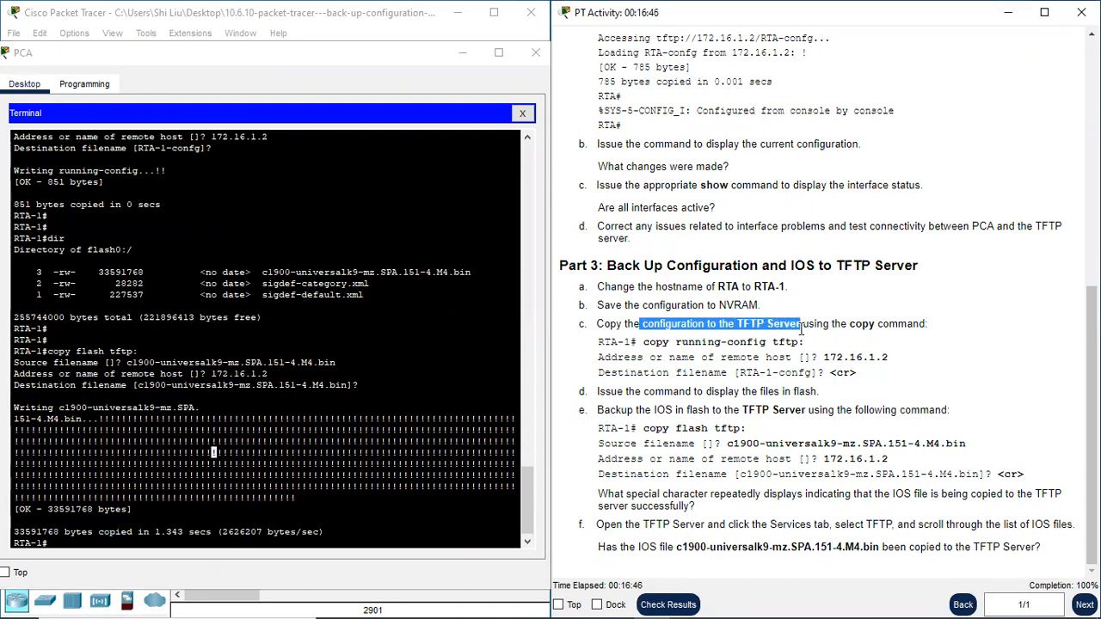
Minimize PCA, open the TFTP Server's TFTP service, and place its window so the whole file list shows.
click(462, 53)
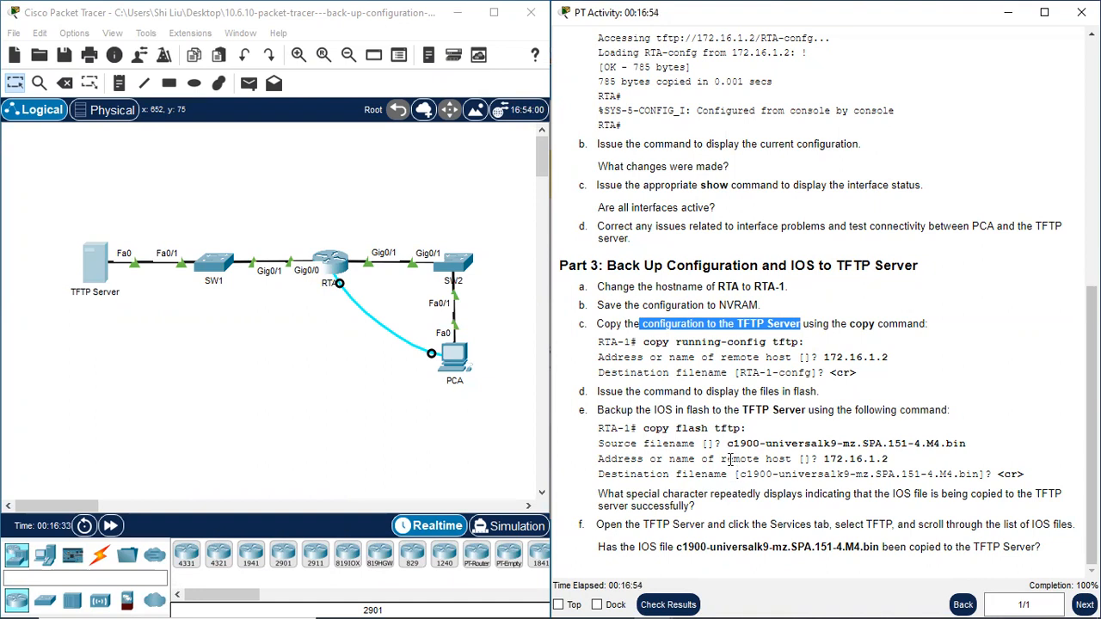
click(94, 274)
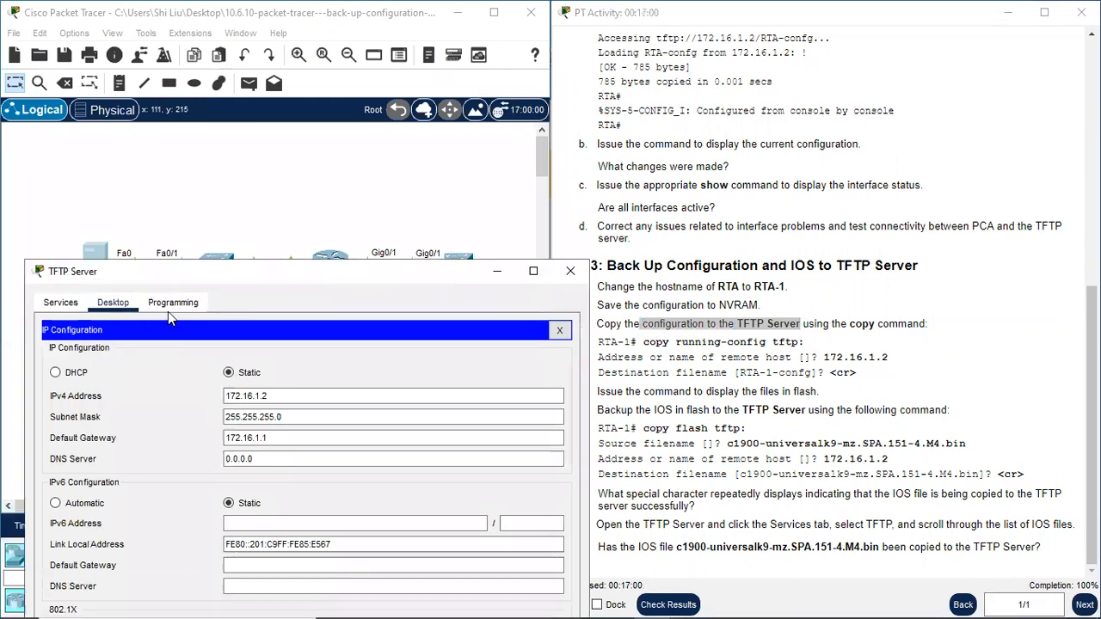
click(62, 306)
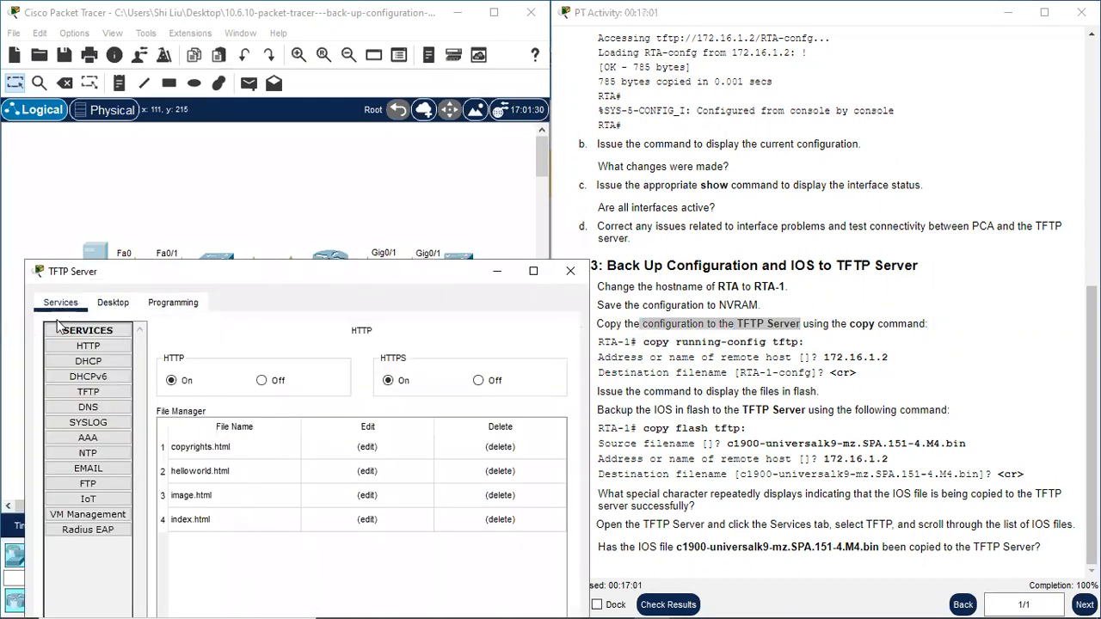
click(90, 393)
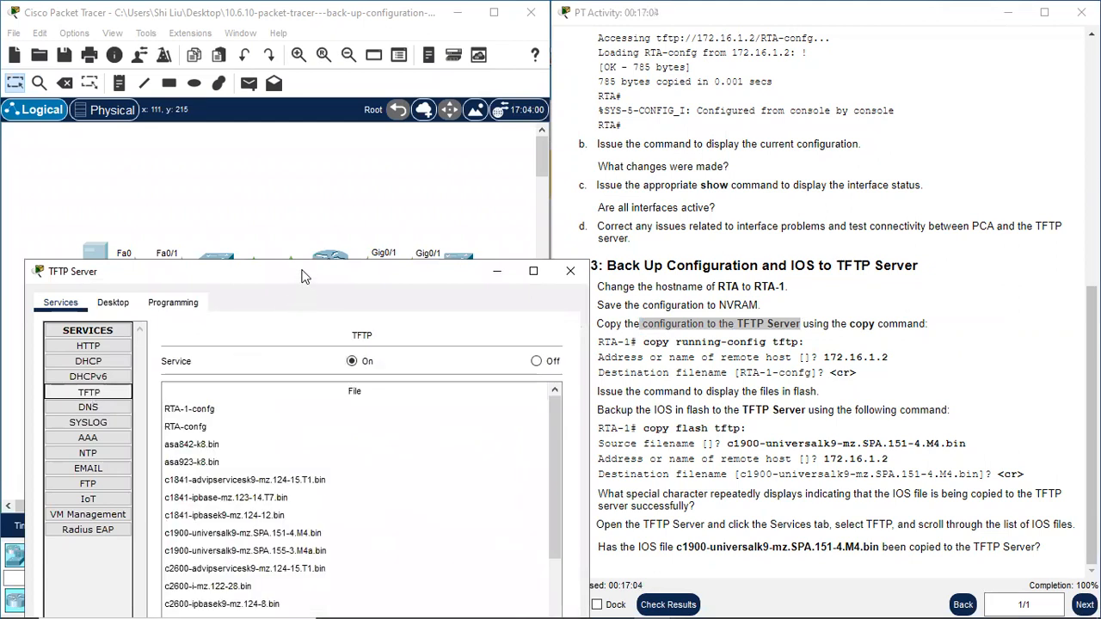
drag(302, 275, 269, 79)
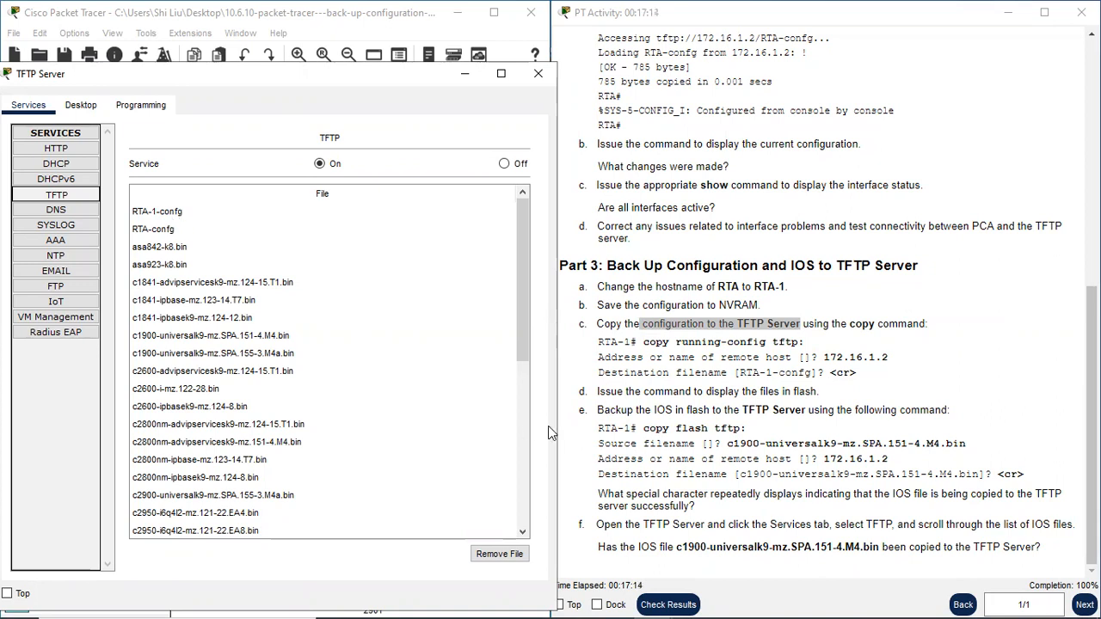
Check the server's file list for RTA-1-confg and c1900-universalk9-mz.SPA.151-4.M4.bin against the instructions, selecting the IOS file.
click(736, 373)
drag(736, 372, 818, 379)
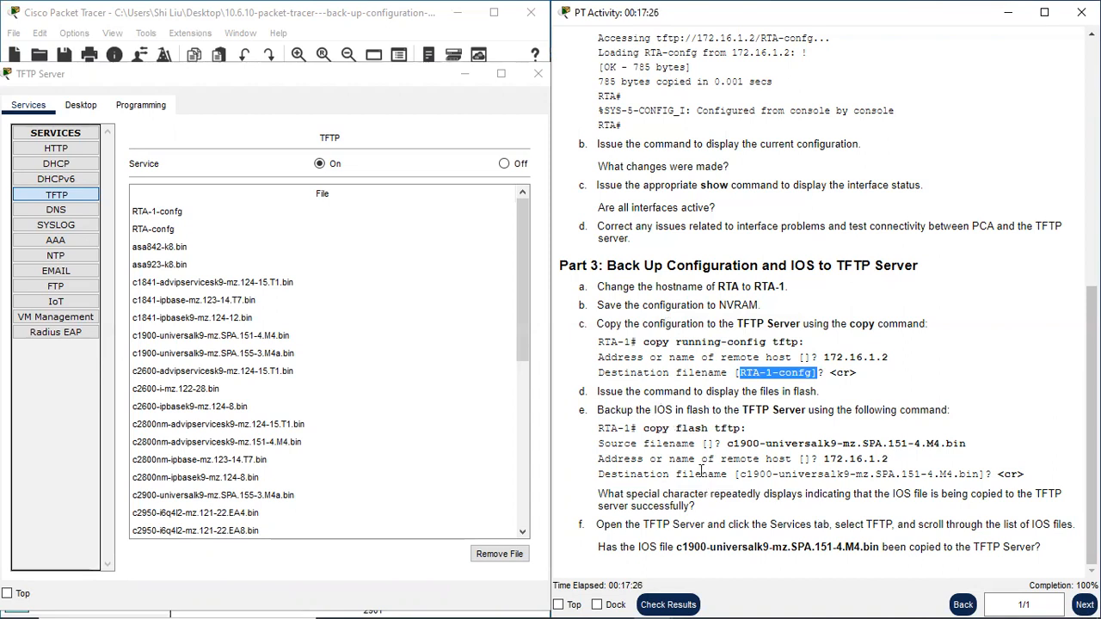
drag(968, 443, 729, 444)
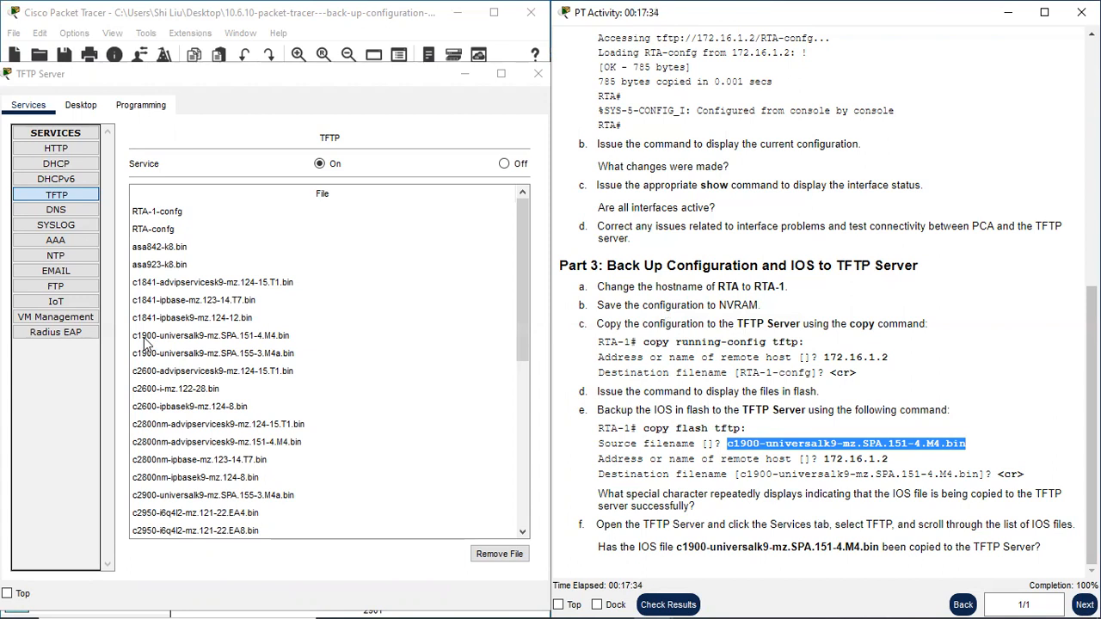
click(180, 337)
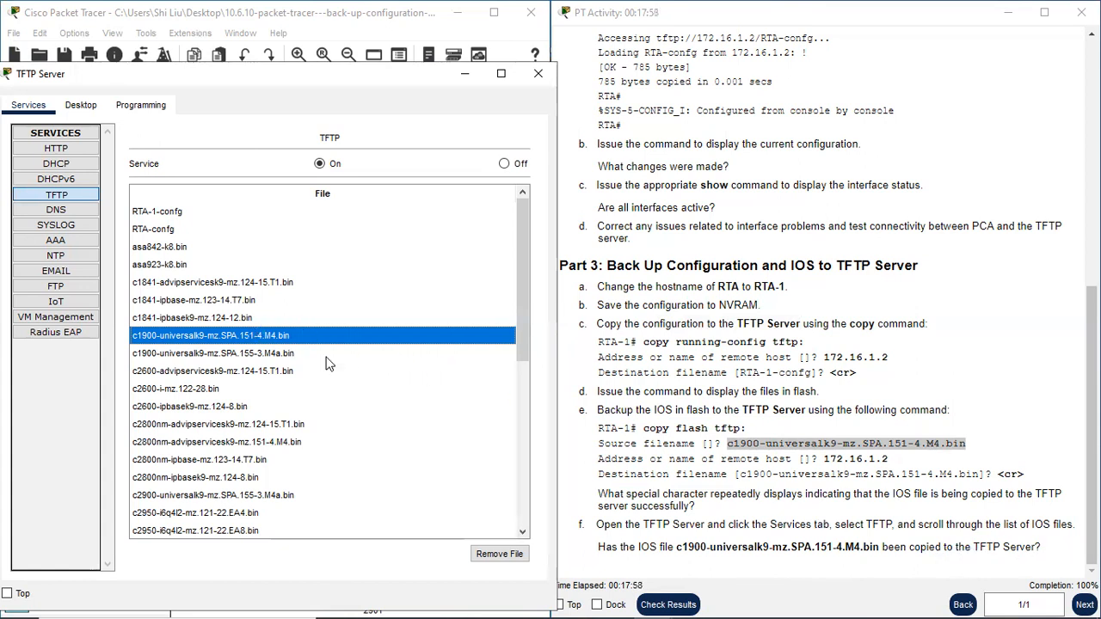
Minimize the TFTP Server window and review the activity instructions back up to the objectives.
click(464, 73)
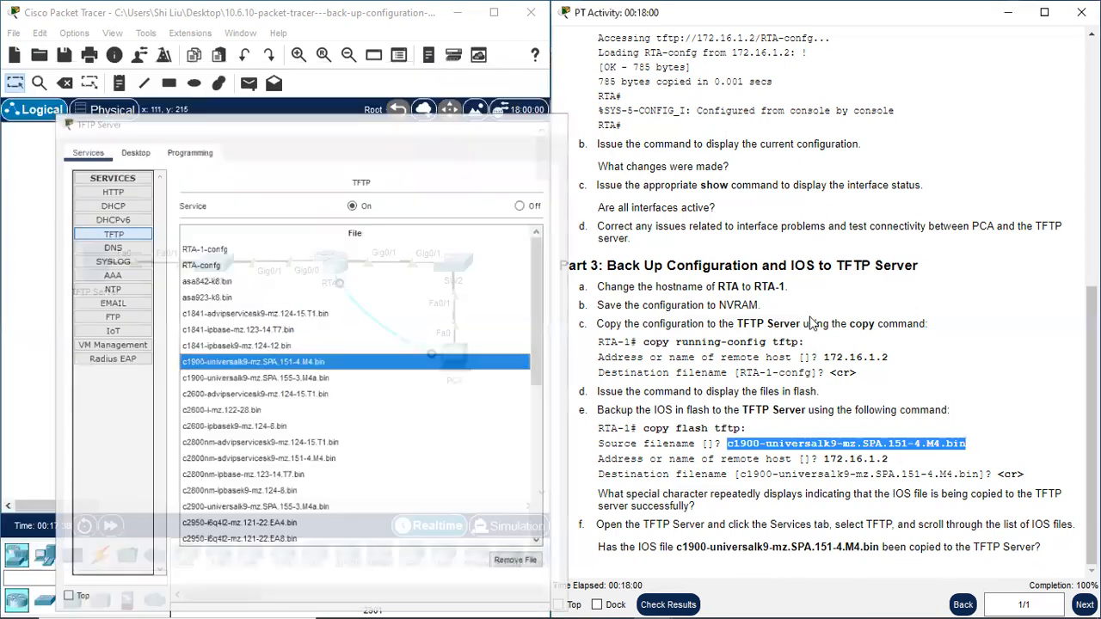
scroll(832, 301, up, 5)
scroll(832, 297, down, 5)
scroll(862, 302, up, 10)
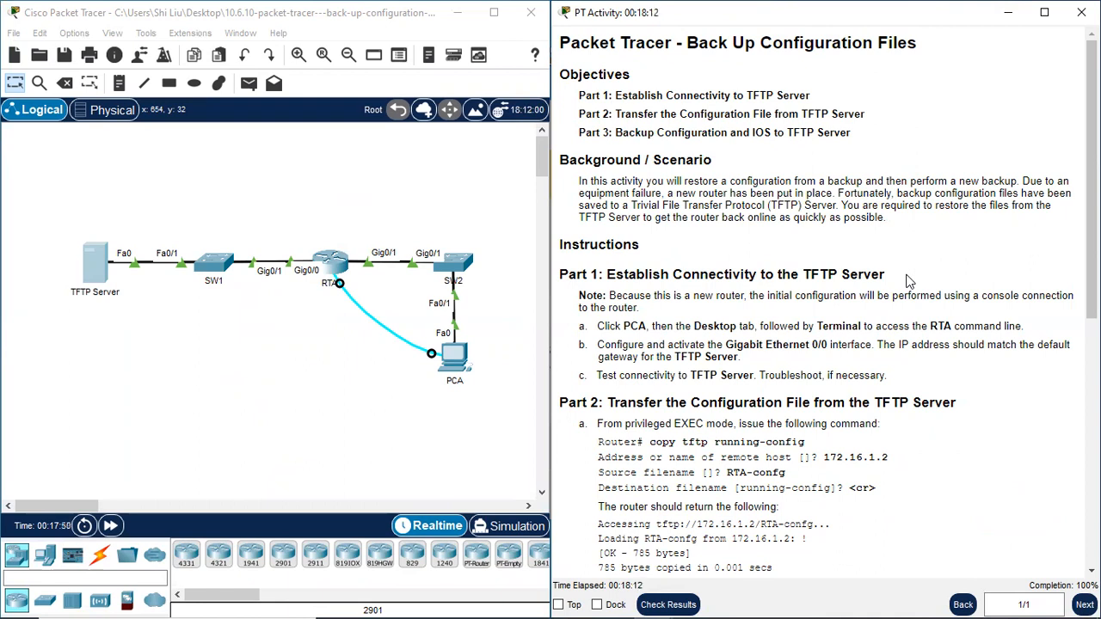
mouse_move(357, 600)
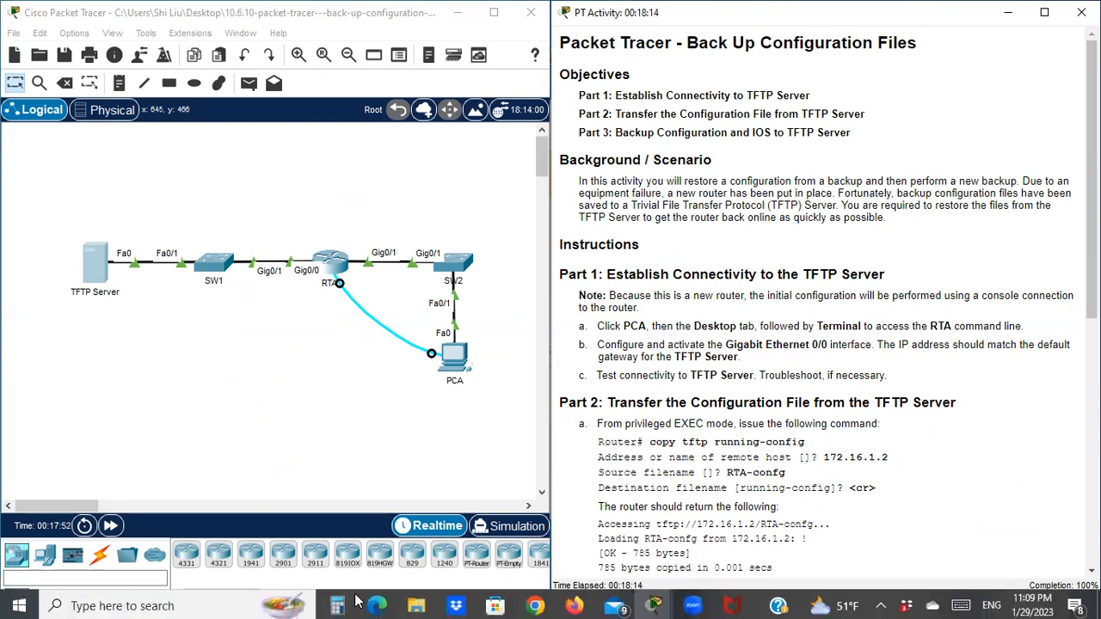